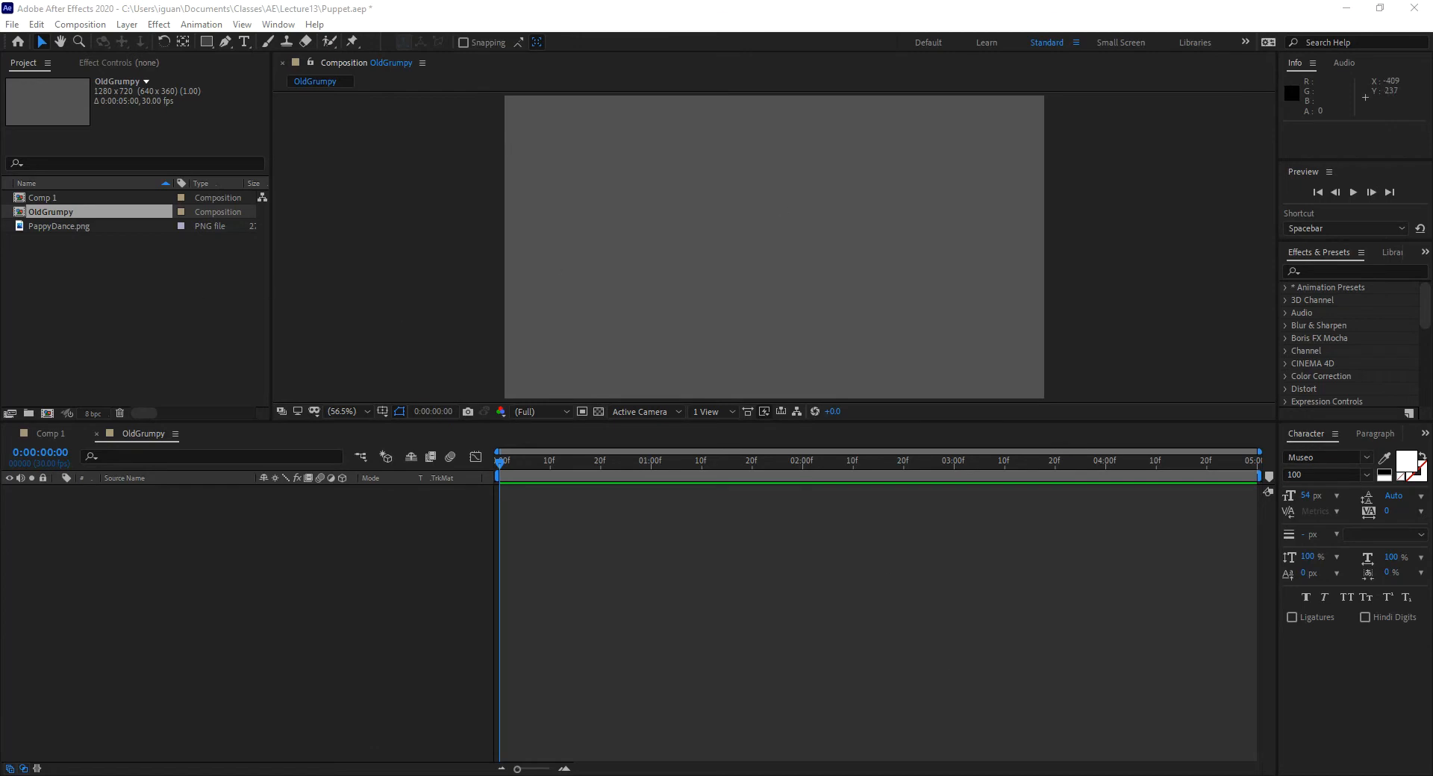
Add PappyDance.png to the OldGrumpy composition and place Puppet Position pins on the shoulder and hand of the cane-free arm.
{"action": "left_click_drag", "start_coordinate": [82, 223], "coordinate": [180, 539]}
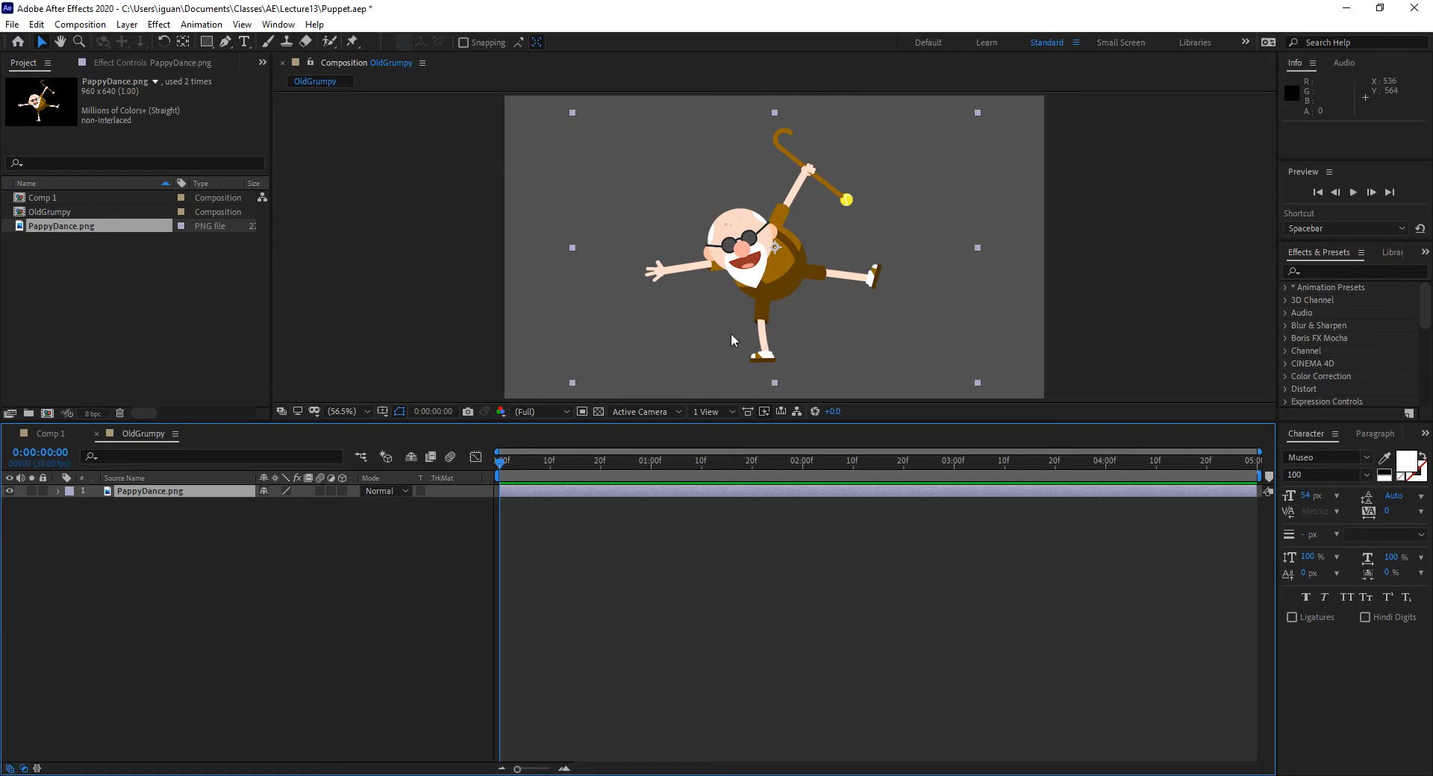
{"action": "left_click", "coordinate": [356, 43]}
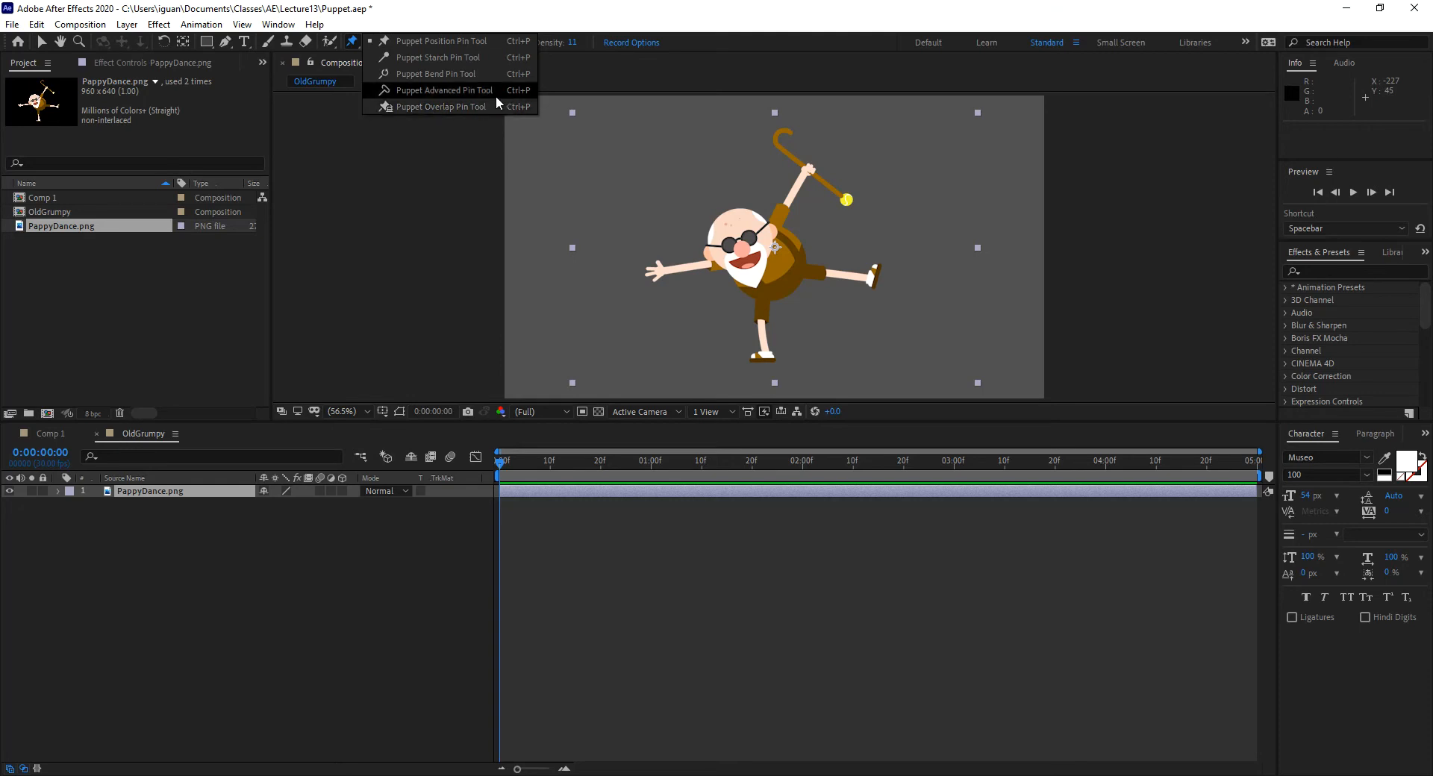
{"action": "left_click", "coordinate": [436, 40]}
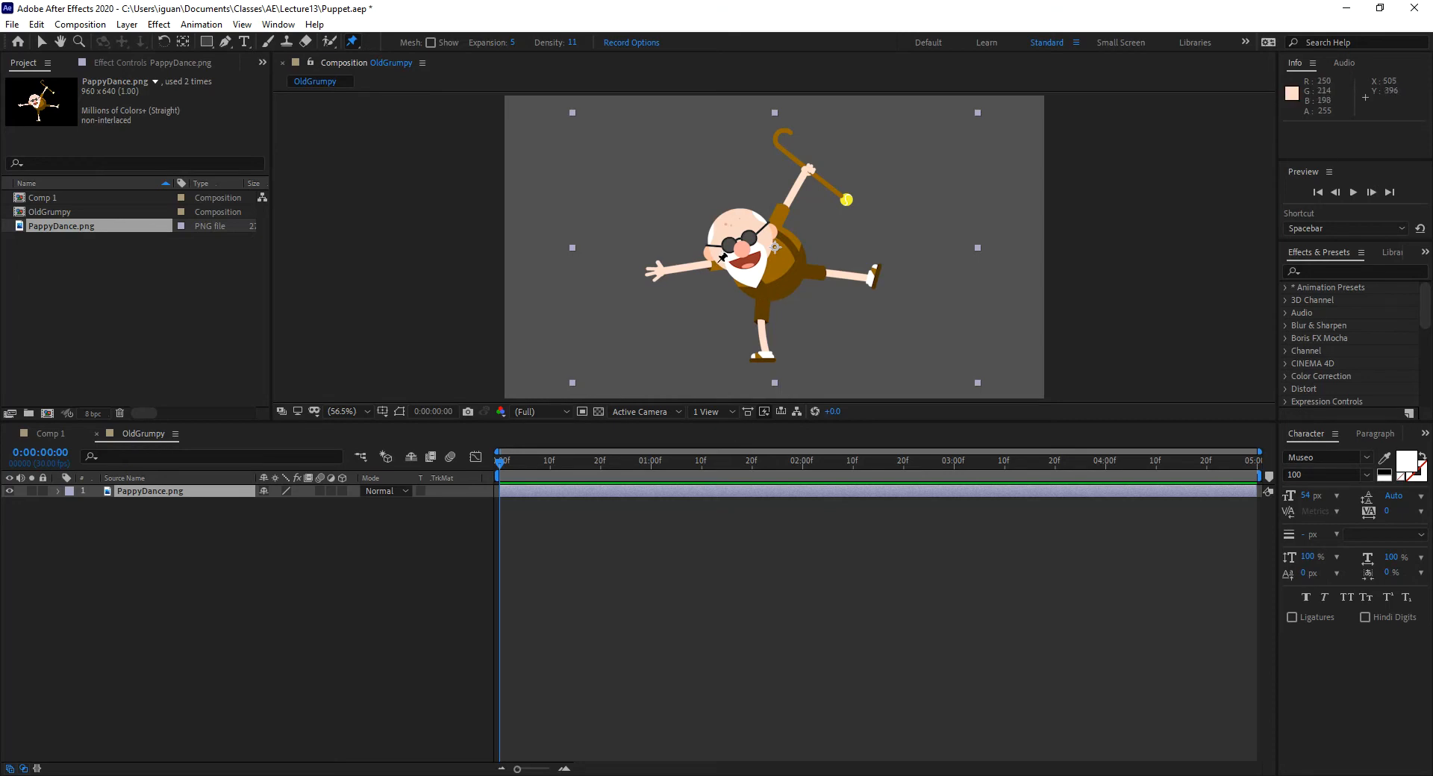
{"action": "left_click", "coordinate": [717, 264]}
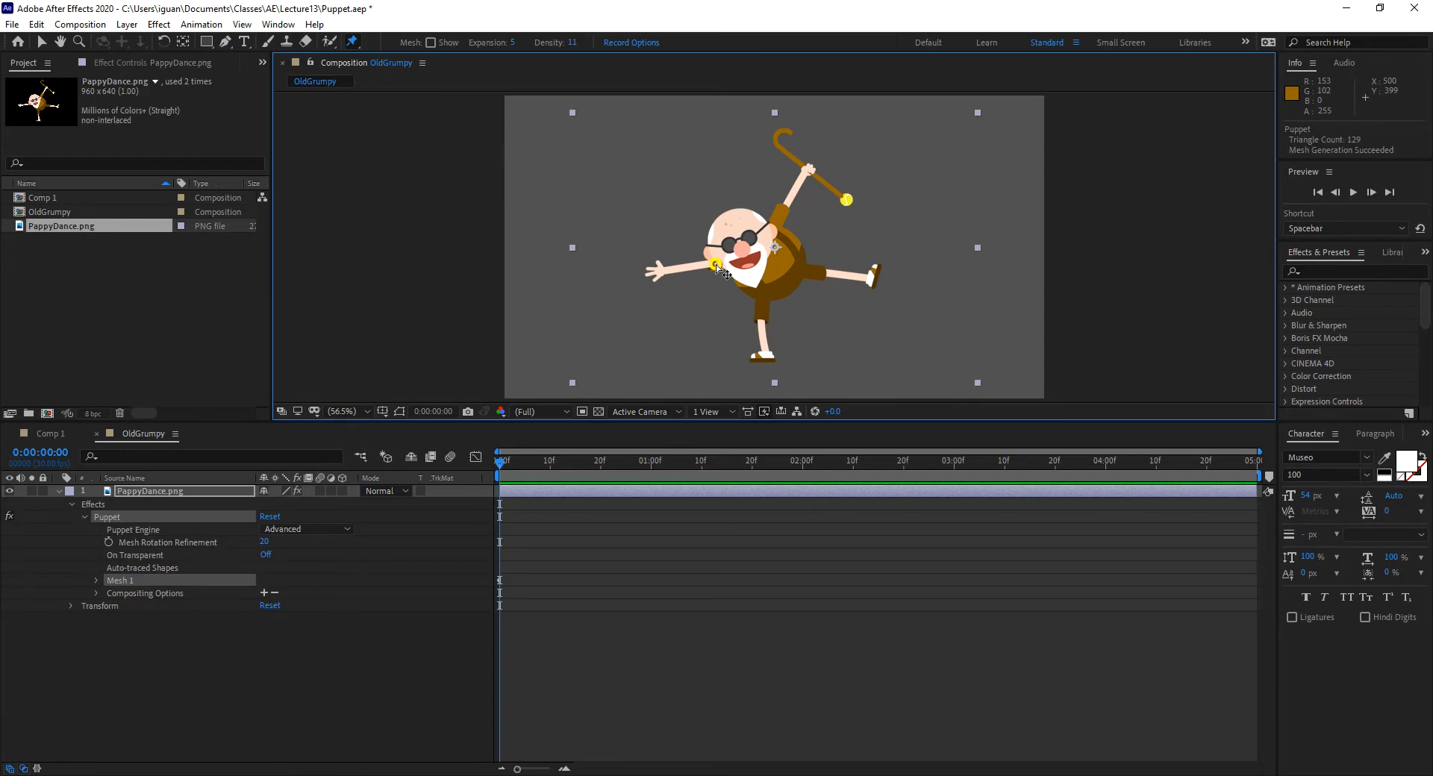
{"action": "left_click", "coordinate": [661, 270]}
Display the Puppet effect's controls, expand Mesh 1 and show the mesh overlay on the character.
{"action": "left_click", "coordinate": [134, 62]}
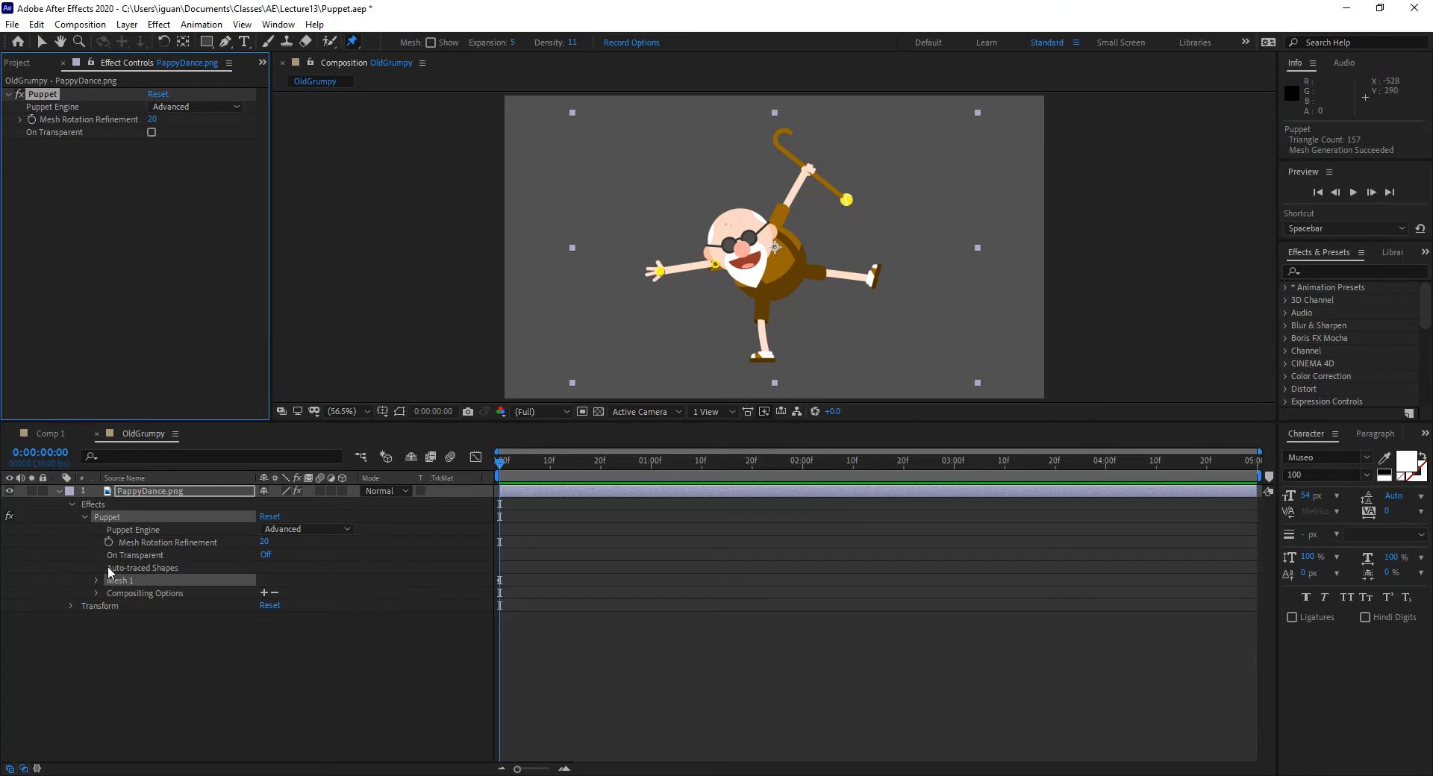
{"action": "left_click", "coordinate": [95, 582]}
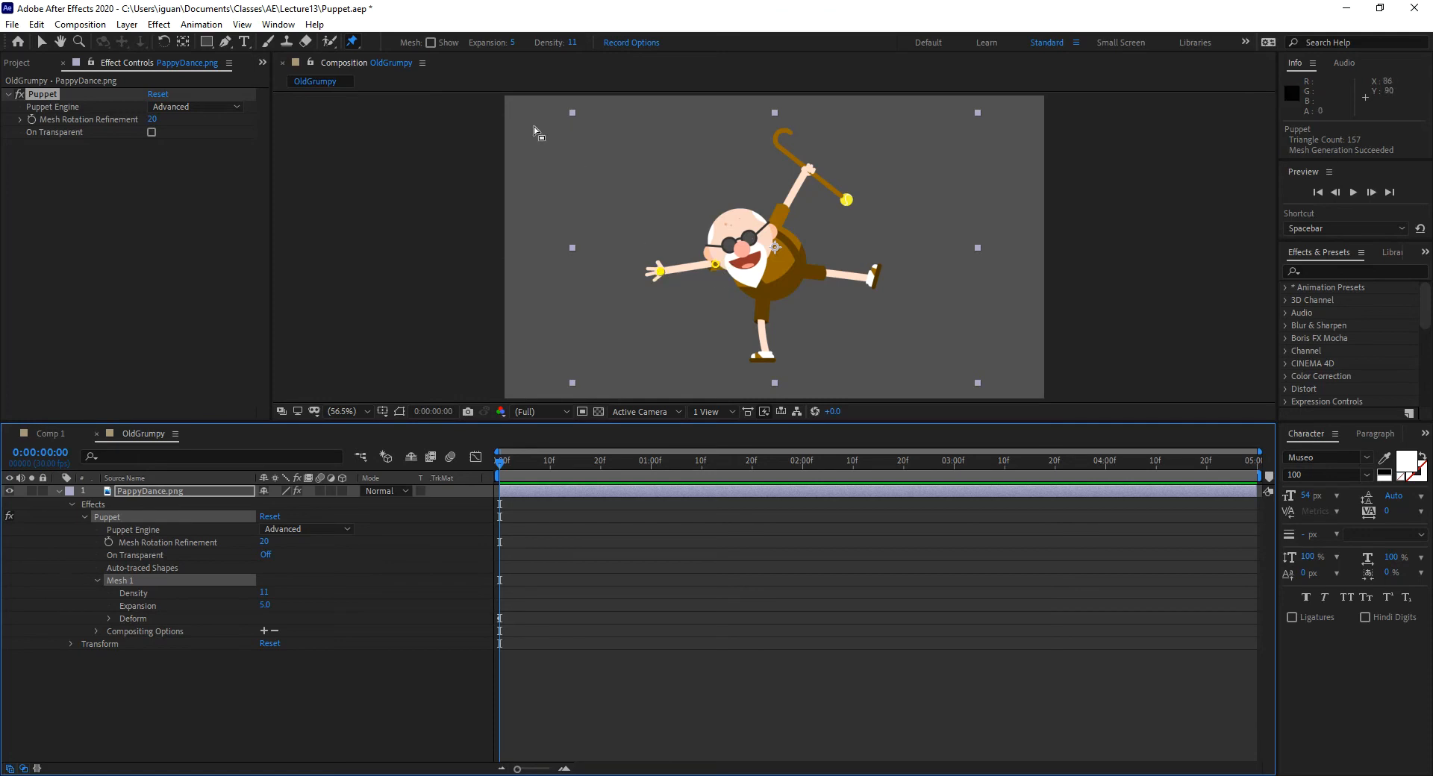
{"action": "left_click", "coordinate": [431, 43]}
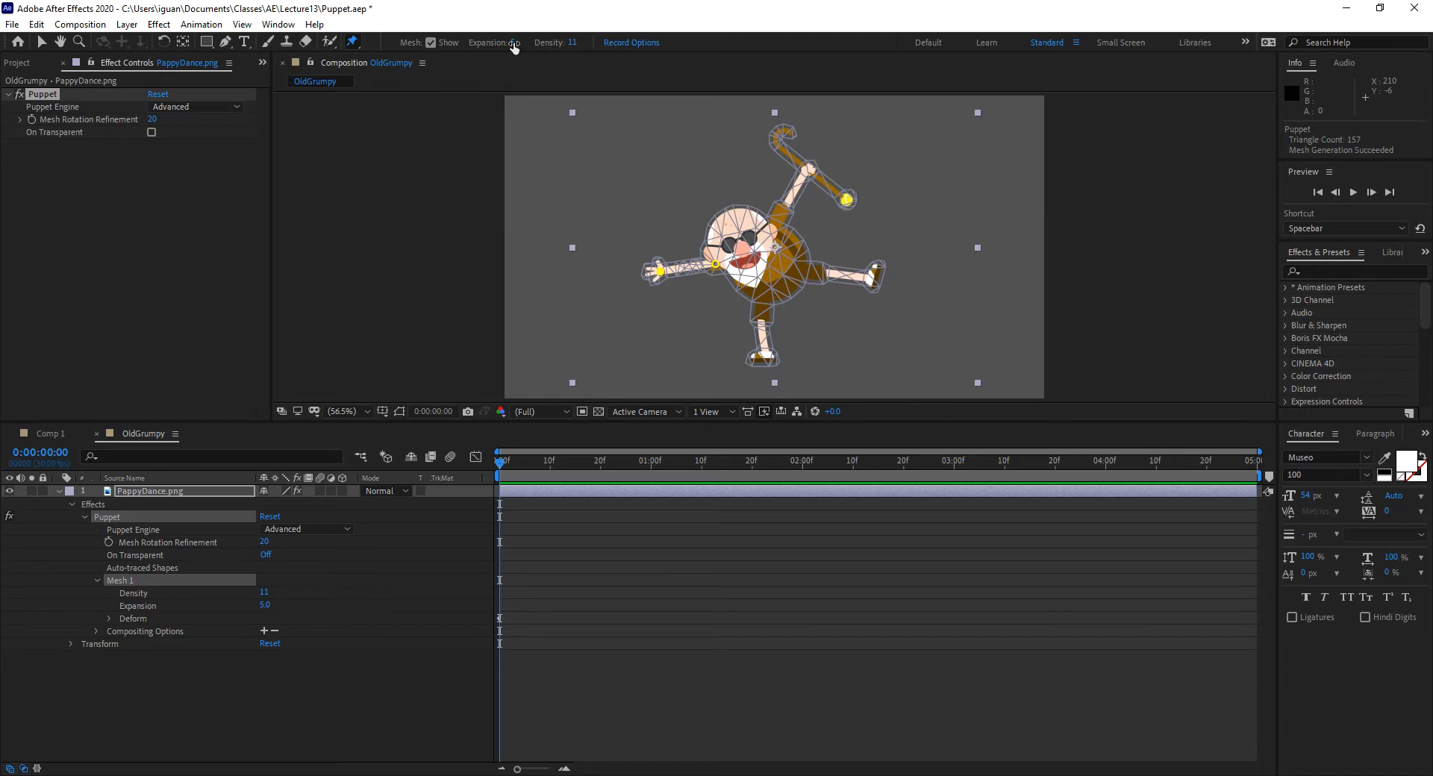
Test a puppet mesh expansion of 10, then restore the expansion to 5.
{"action": "type", "text": "10"}
{"action": "key", "text": "Return"}
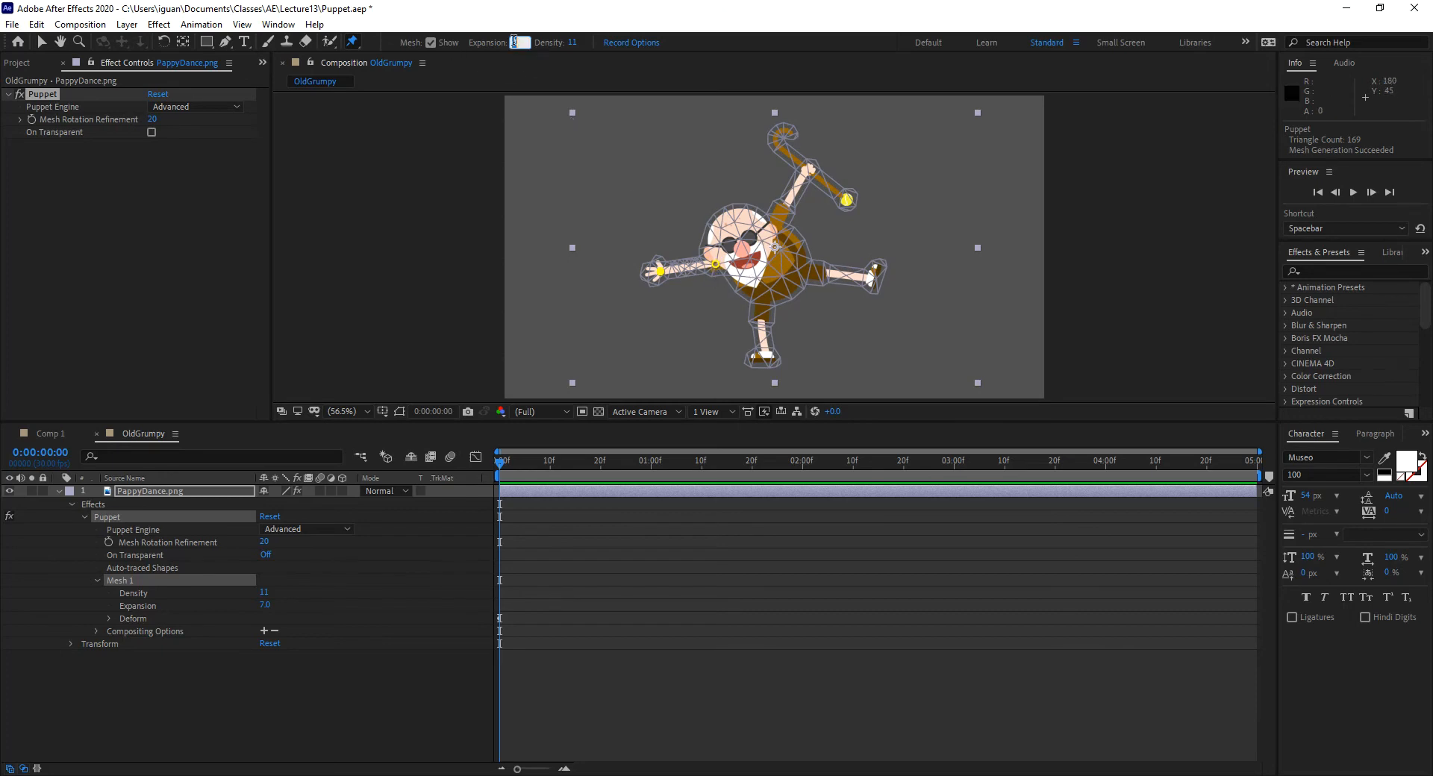
{"action": "left_click", "coordinate": [575, 43]}
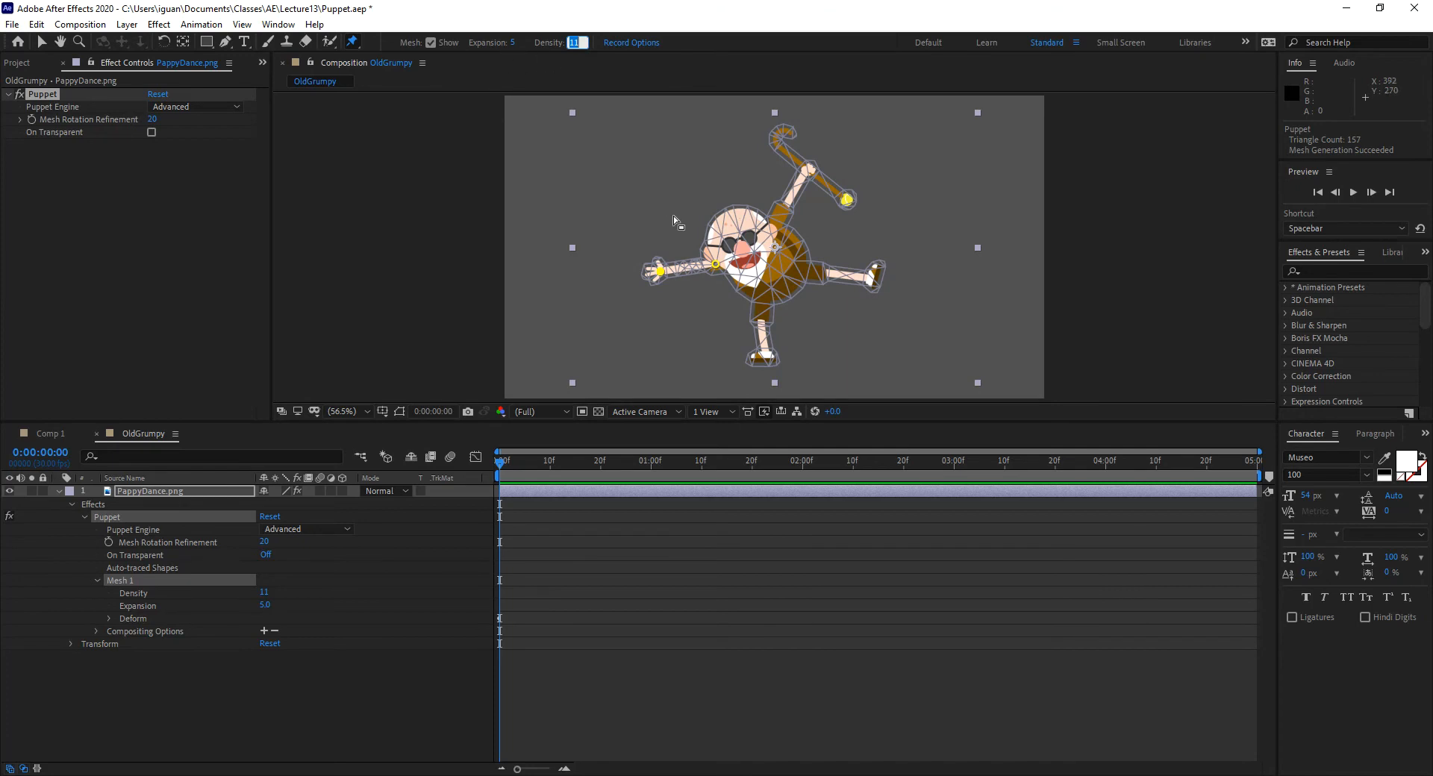
{"action": "left_click", "coordinate": [513, 42]}
{"action": "key", "text": "Return"}
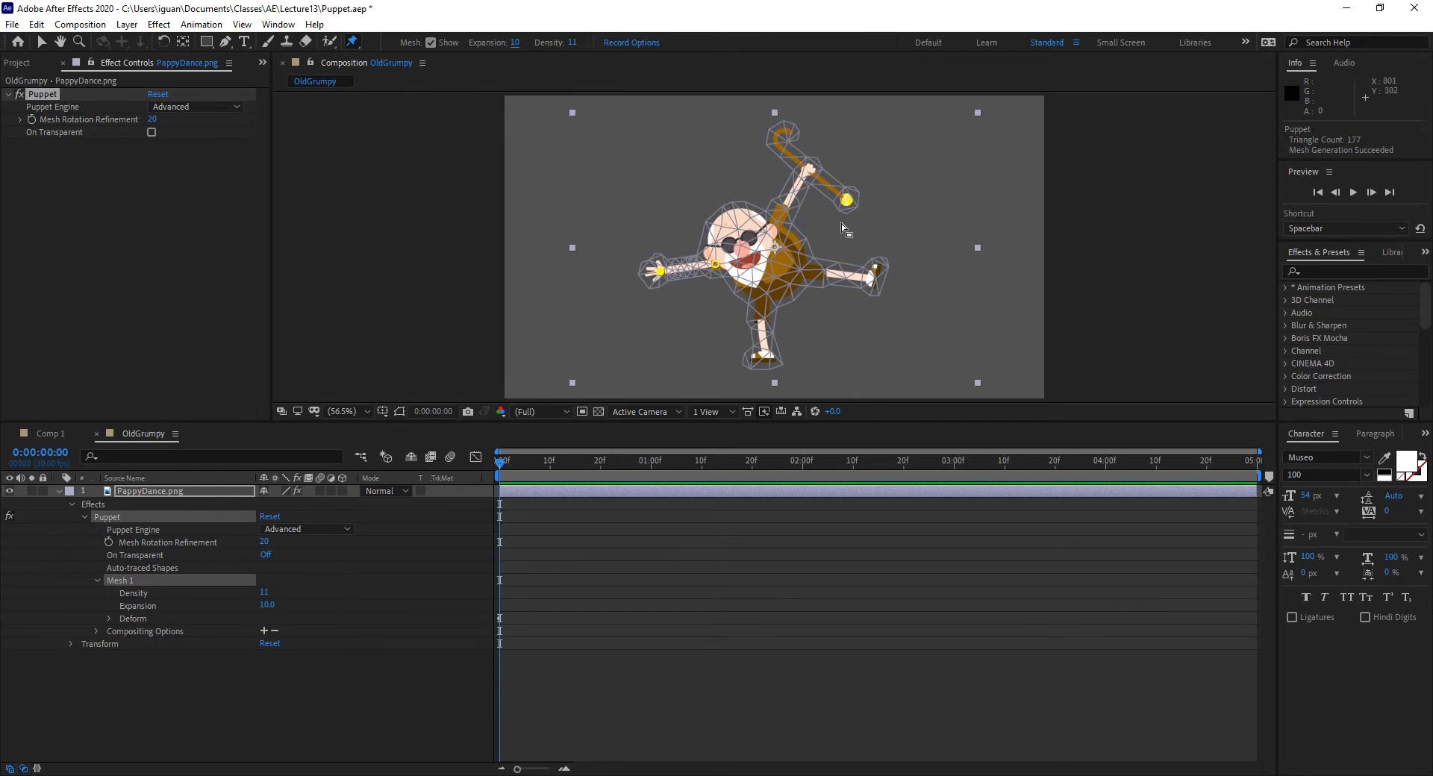
{"action": "left_click", "coordinate": [515, 42]}
{"action": "type", "text": "5"}
{"action": "key", "text": "Return"}
Try puppet mesh densities of 12 and 5 to compare the triangle detail.
{"action": "left_click", "coordinate": [572, 43]}
{"action": "type", "text": "15"}
{"action": "key", "text": "Return"}
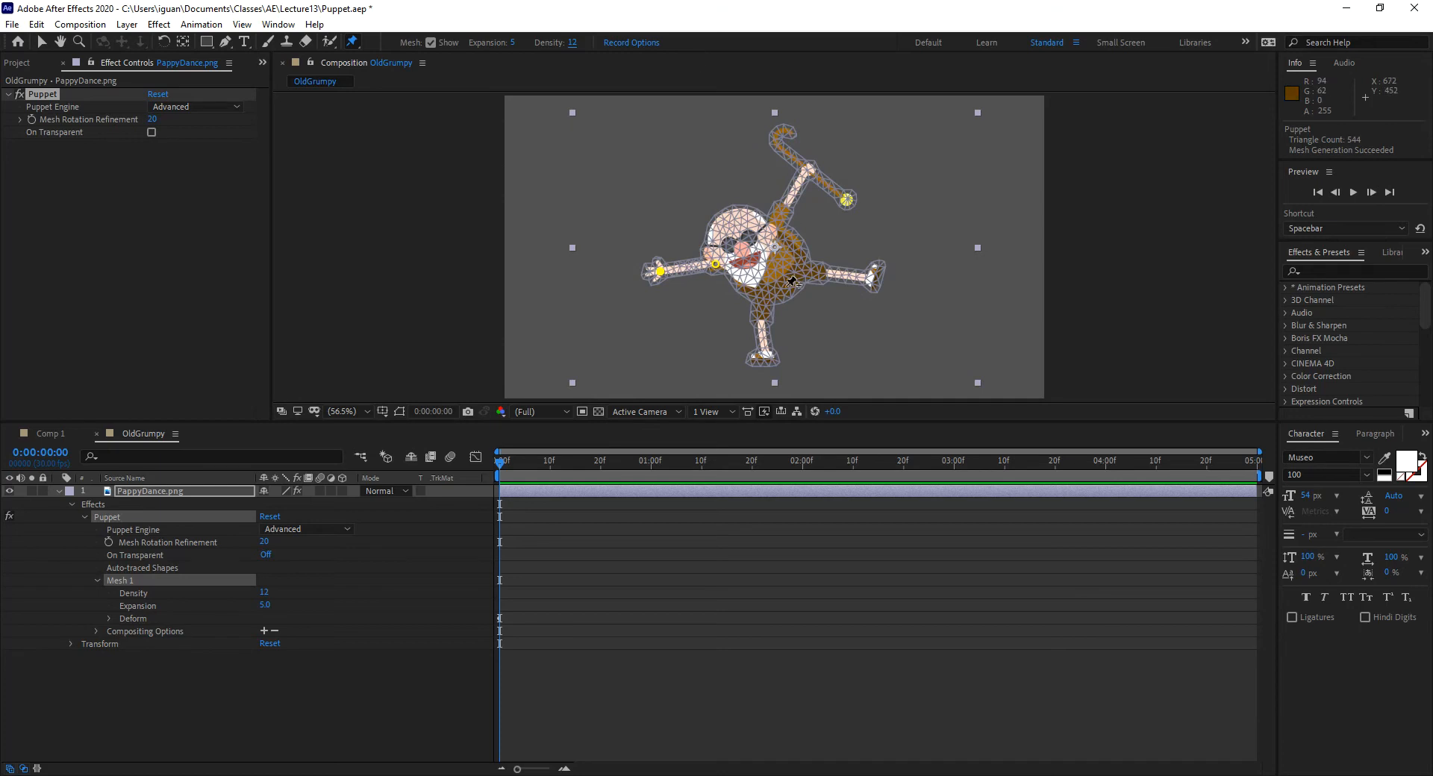
{"action": "left_click", "coordinate": [572, 43]}
{"action": "type", "text": "55"}
{"action": "key", "text": "BackSpace"}
{"action": "key", "text": "Return"}
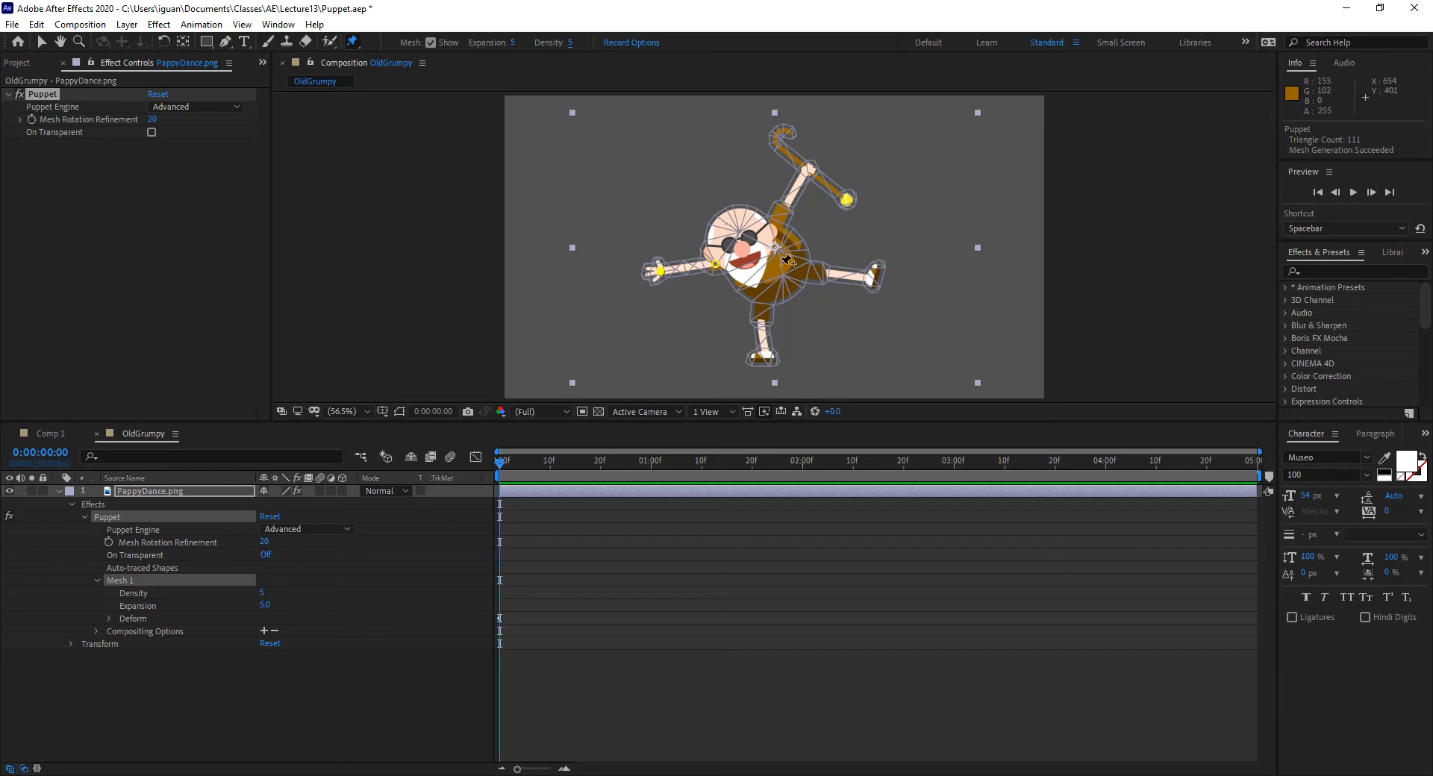
Set the puppet mesh density to 10.
{"action": "left_click", "coordinate": [570, 43]}
{"action": "type", "text": "10"}
{"action": "key", "text": "Return"}
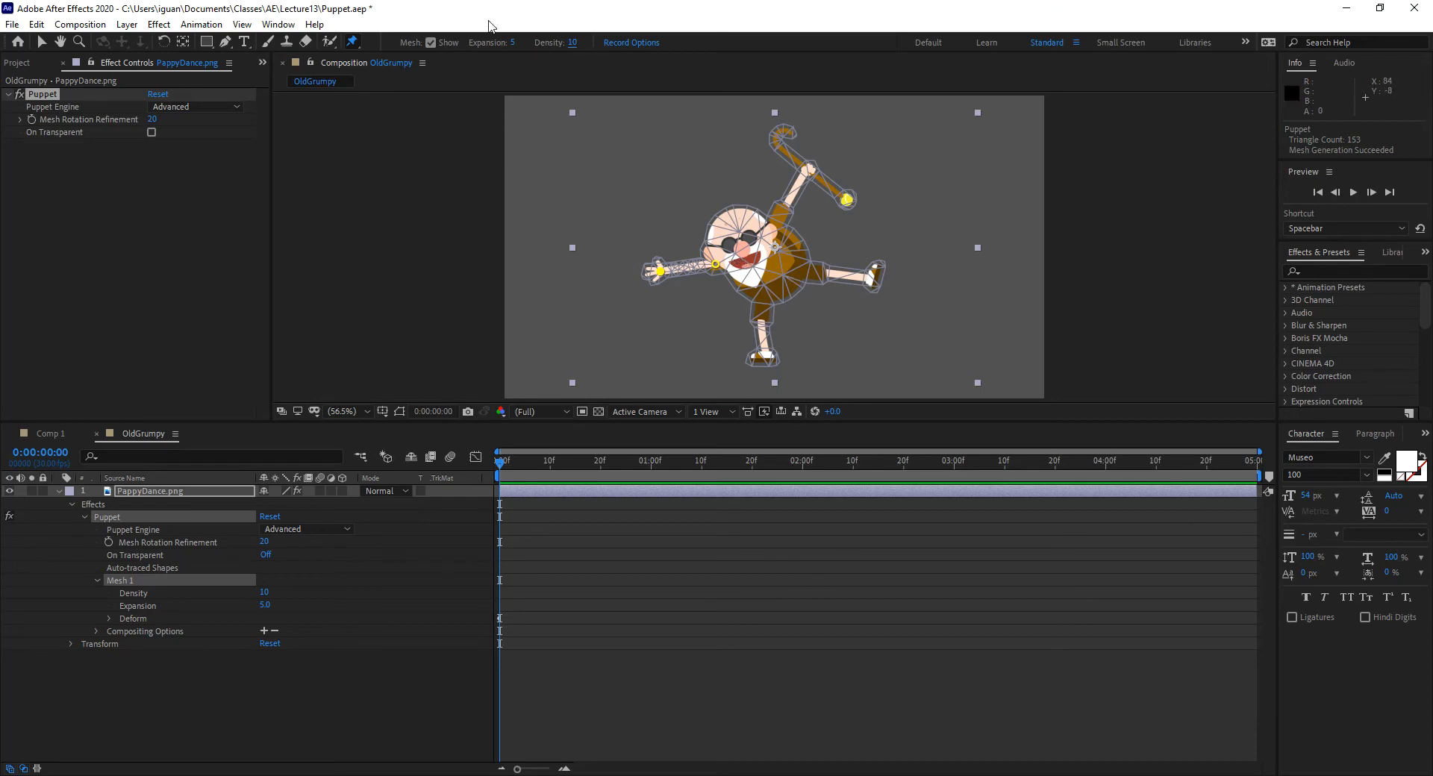
Place position pins at the hip and foot of both legs and at the shoulder and hand of the cane arm.
{"action": "left_click", "coordinate": [760, 315]}
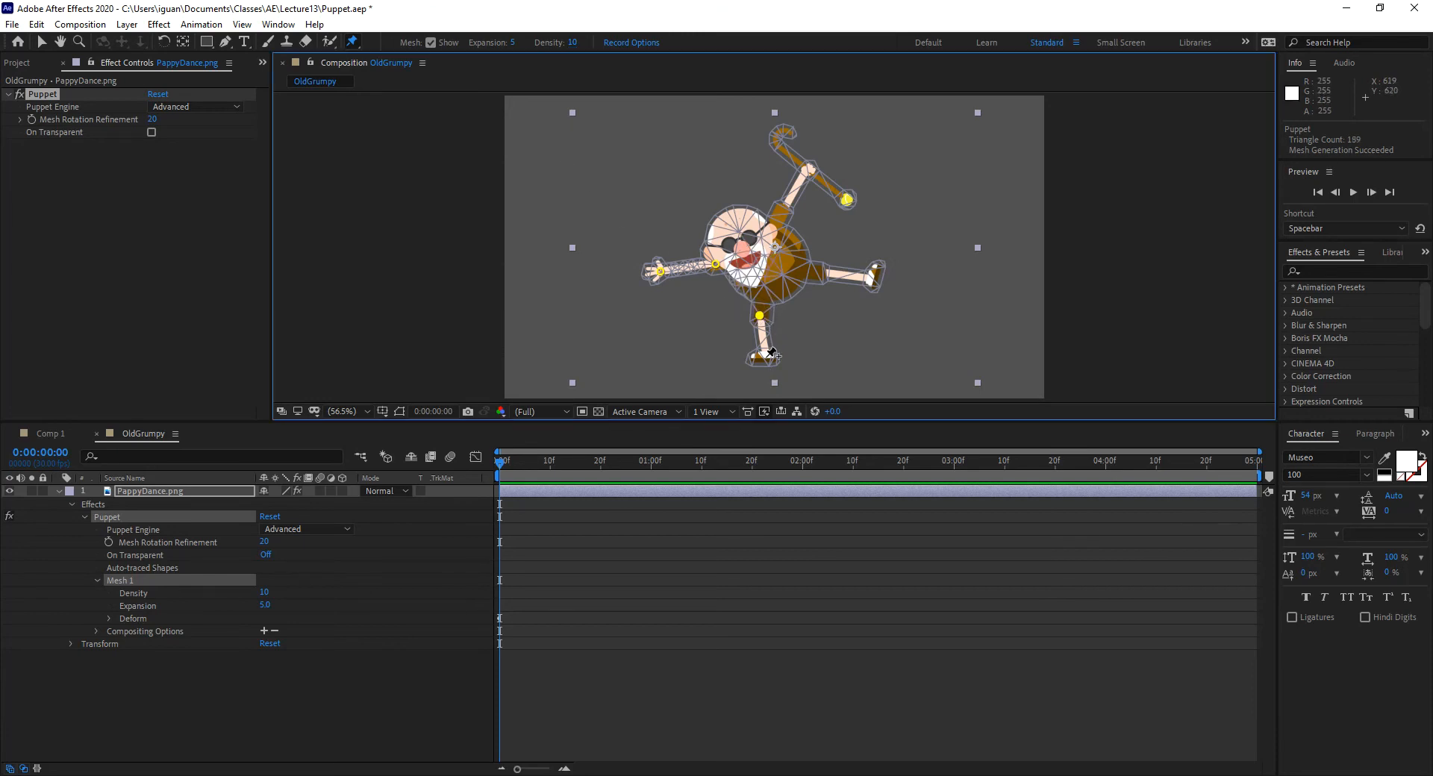
{"action": "left_click", "coordinate": [766, 355]}
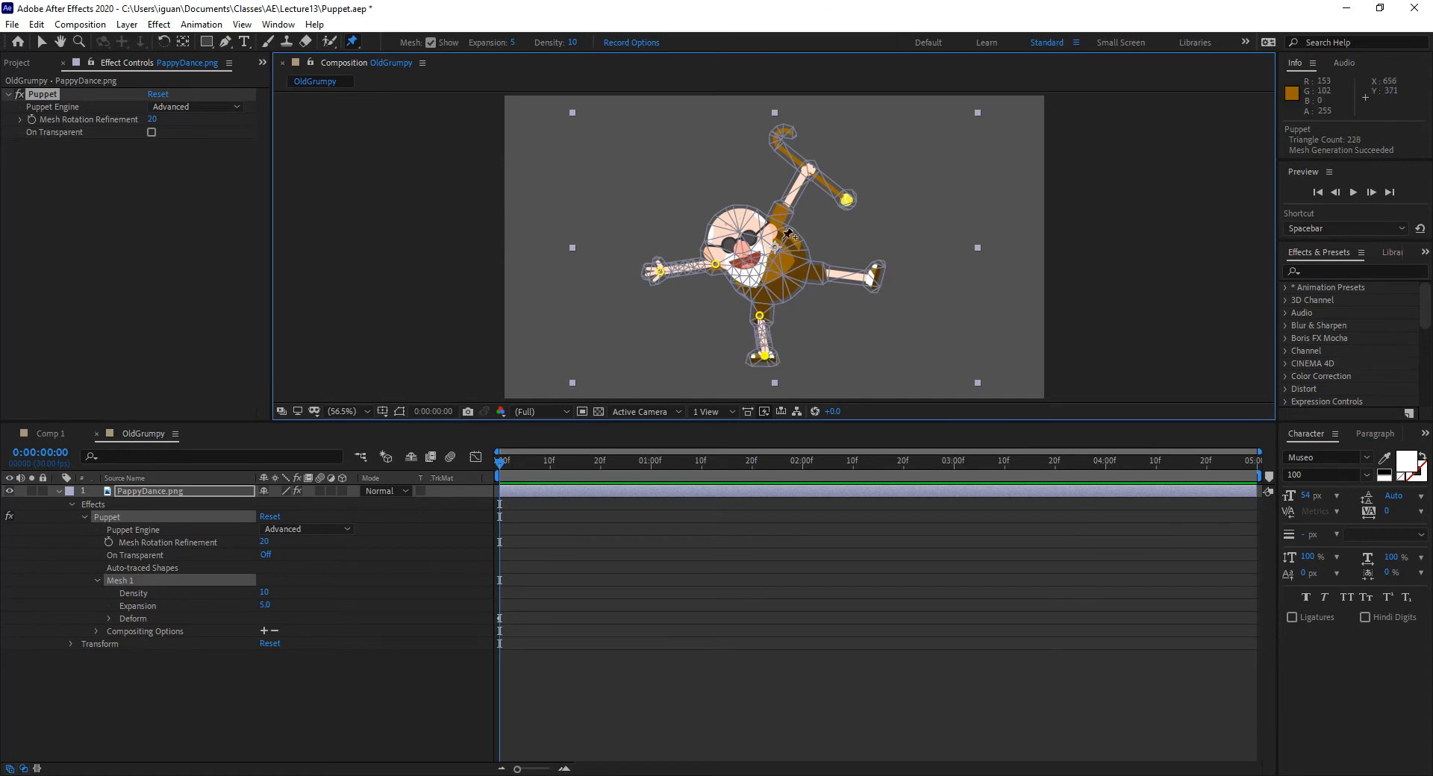
{"action": "left_click", "coordinate": [817, 268]}
{"action": "left_click", "coordinate": [871, 278]}
{"action": "left_click", "coordinate": [781, 220]}
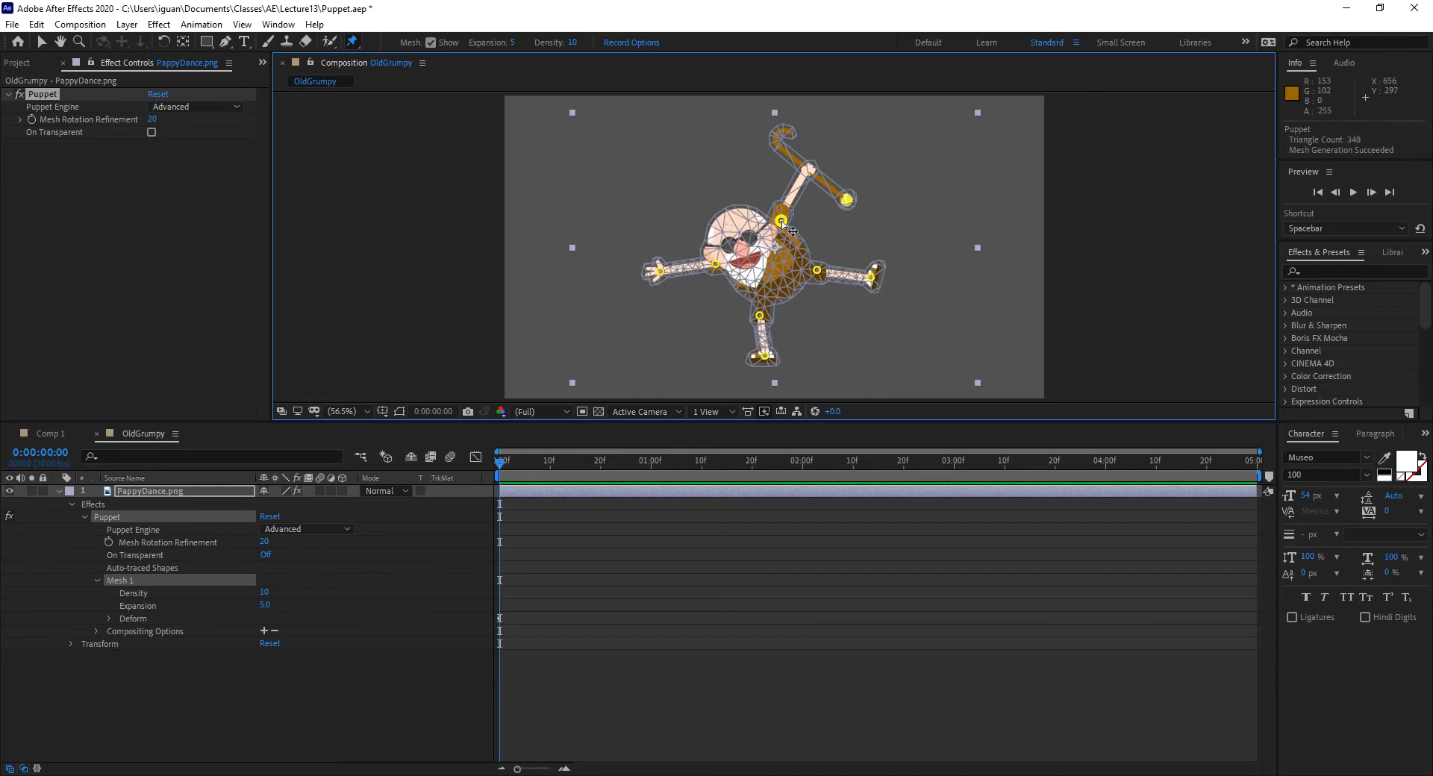
{"action": "left_click", "coordinate": [807, 171]}
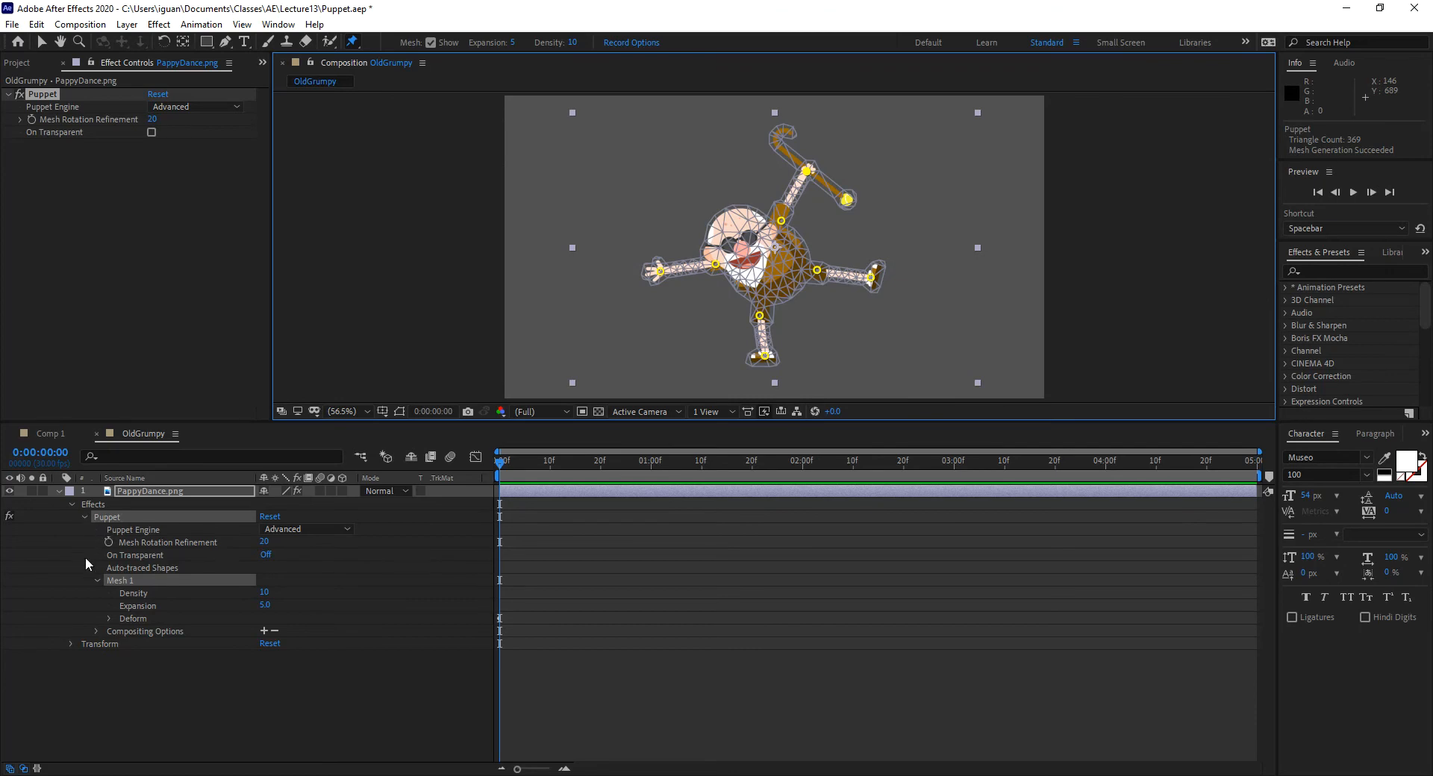
Reveal only the keyframed puppet pin positions of the PappyDance.png layer and select Puppet Pin 8.
{"action": "left_click", "coordinate": [84, 517]}
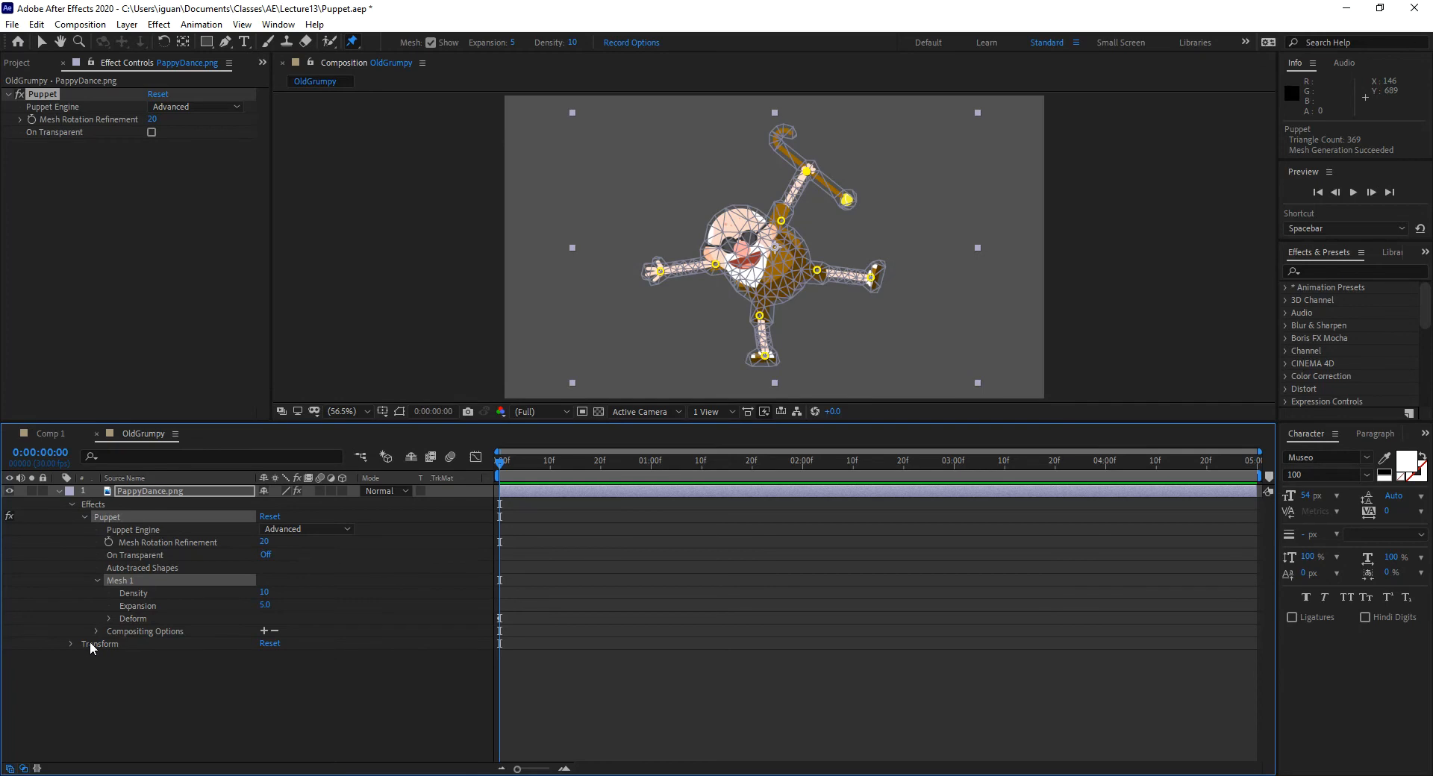
{"action": "left_click", "coordinate": [151, 492]}
{"action": "key", "text": "u"}
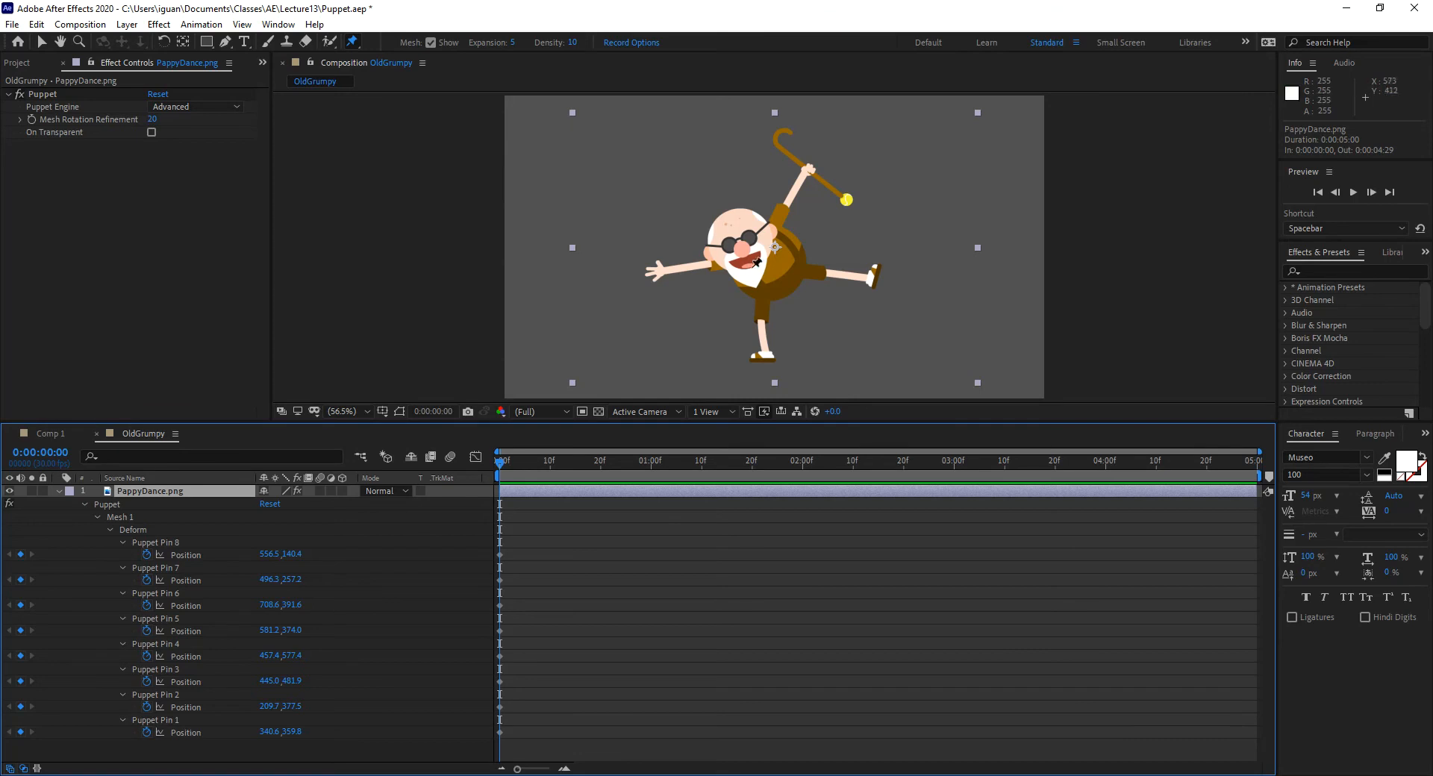
{"action": "left_click", "coordinate": [148, 542]}
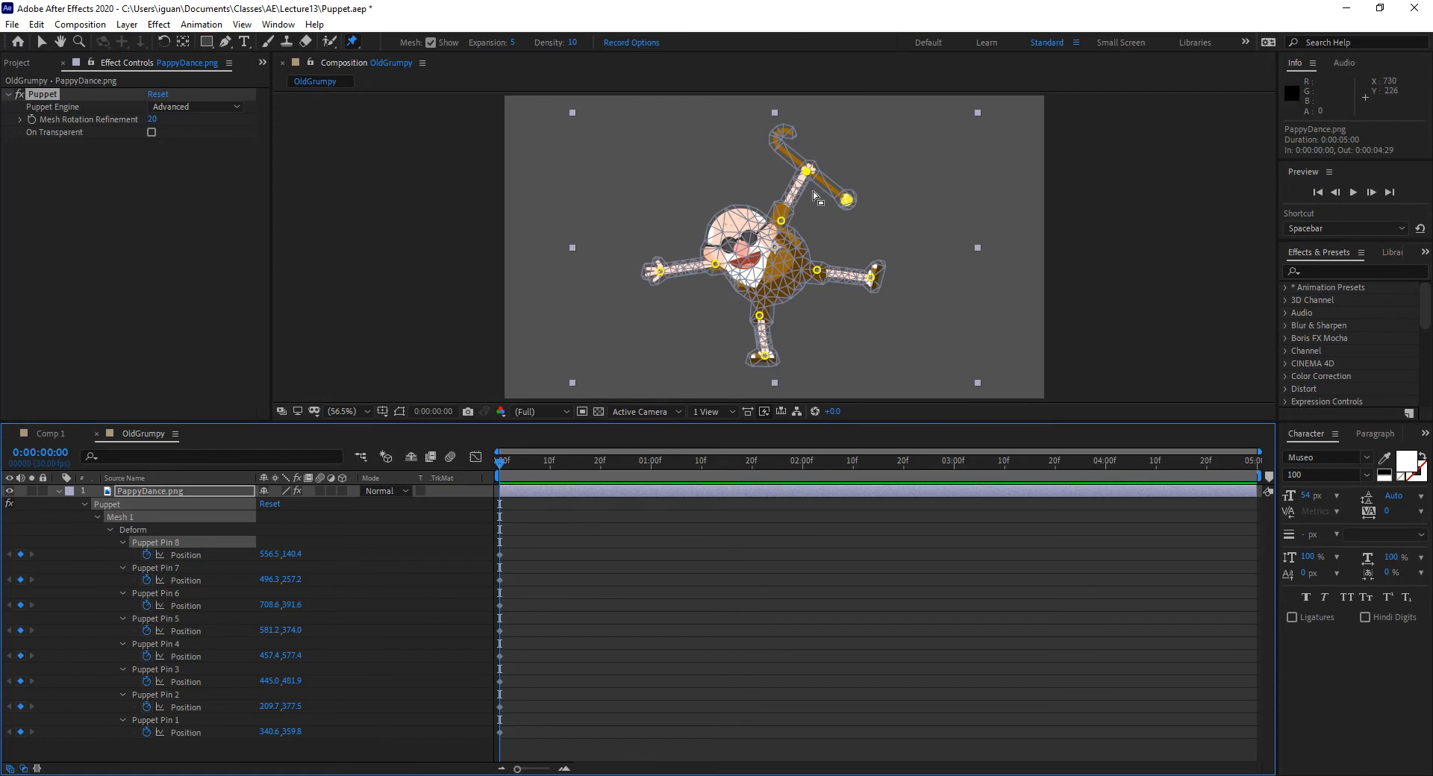
Try moving the cane-hand pin, the standing leg's hip pin and the cane-free arm's shoulder pin, undoing each move.
{"action": "mouse_move", "coordinate": [808, 176]}
{"action": "left_mouse_down"}
{"action": "mouse_move", "coordinate": [825, 190]}
{"action": "mouse_move", "coordinate": [760, 141]}
{"action": "mouse_move", "coordinate": [800, 227]}
{"action": "mouse_move", "coordinate": [790, 196]}
{"action": "mouse_move", "coordinate": [814, 216]}
{"action": "mouse_move", "coordinate": [835, 190]}
{"action": "mouse_move", "coordinate": [788, 173]}
{"action": "mouse_move", "coordinate": [851, 176]}
{"action": "mouse_move", "coordinate": [807, 146]}
{"action": "mouse_move", "coordinate": [791, 157]}
{"action": "mouse_move", "coordinate": [819, 194]}
{"action": "mouse_move", "coordinate": [806, 171]}
{"action": "left_mouse_up"}
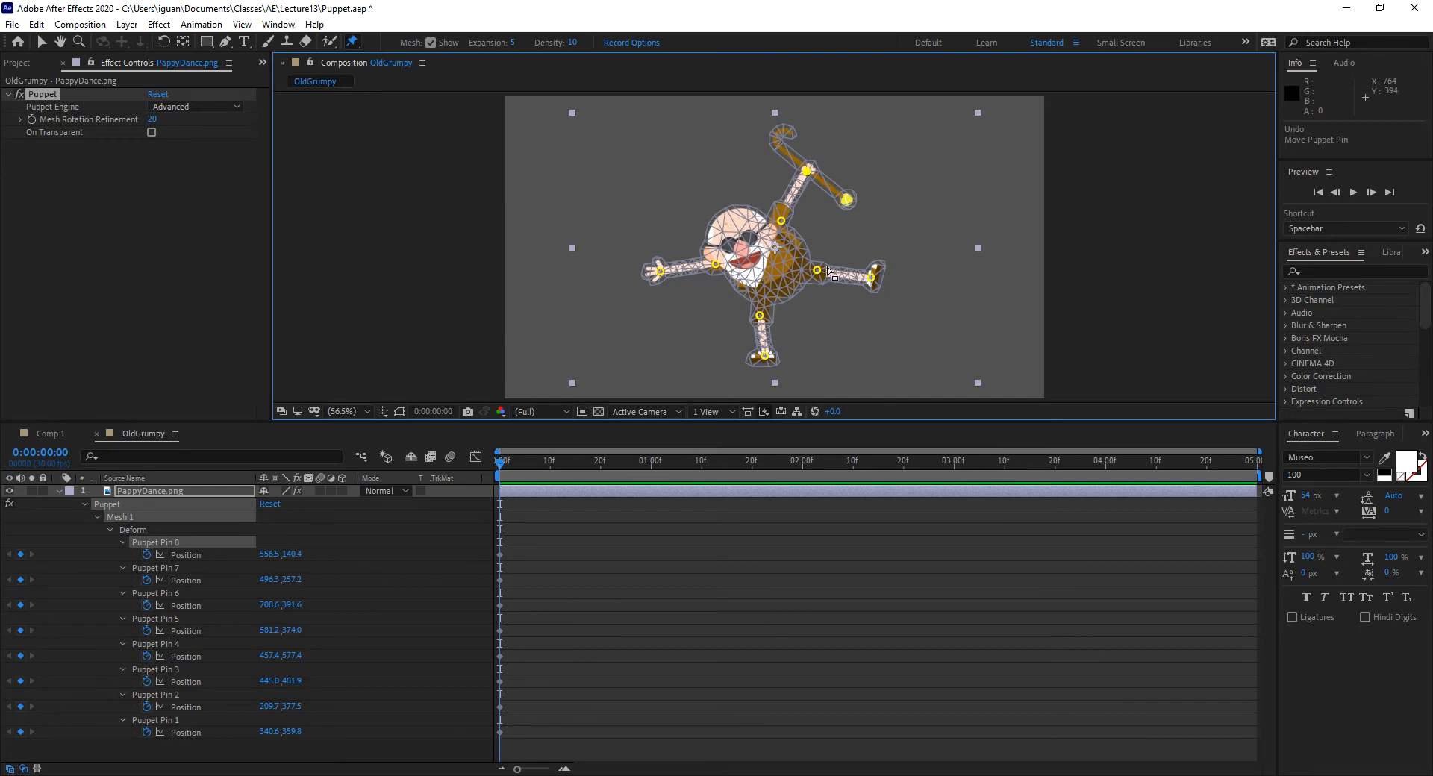
{"action": "mouse_move", "coordinate": [760, 317]}
{"action": "left_mouse_down"}
{"action": "mouse_move", "coordinate": [711, 362]}
{"action": "mouse_move", "coordinate": [805, 236]}
{"action": "mouse_move", "coordinate": [748, 295]}
{"action": "left_mouse_up"}
{"action": "key", "text": "ctrl+z"}
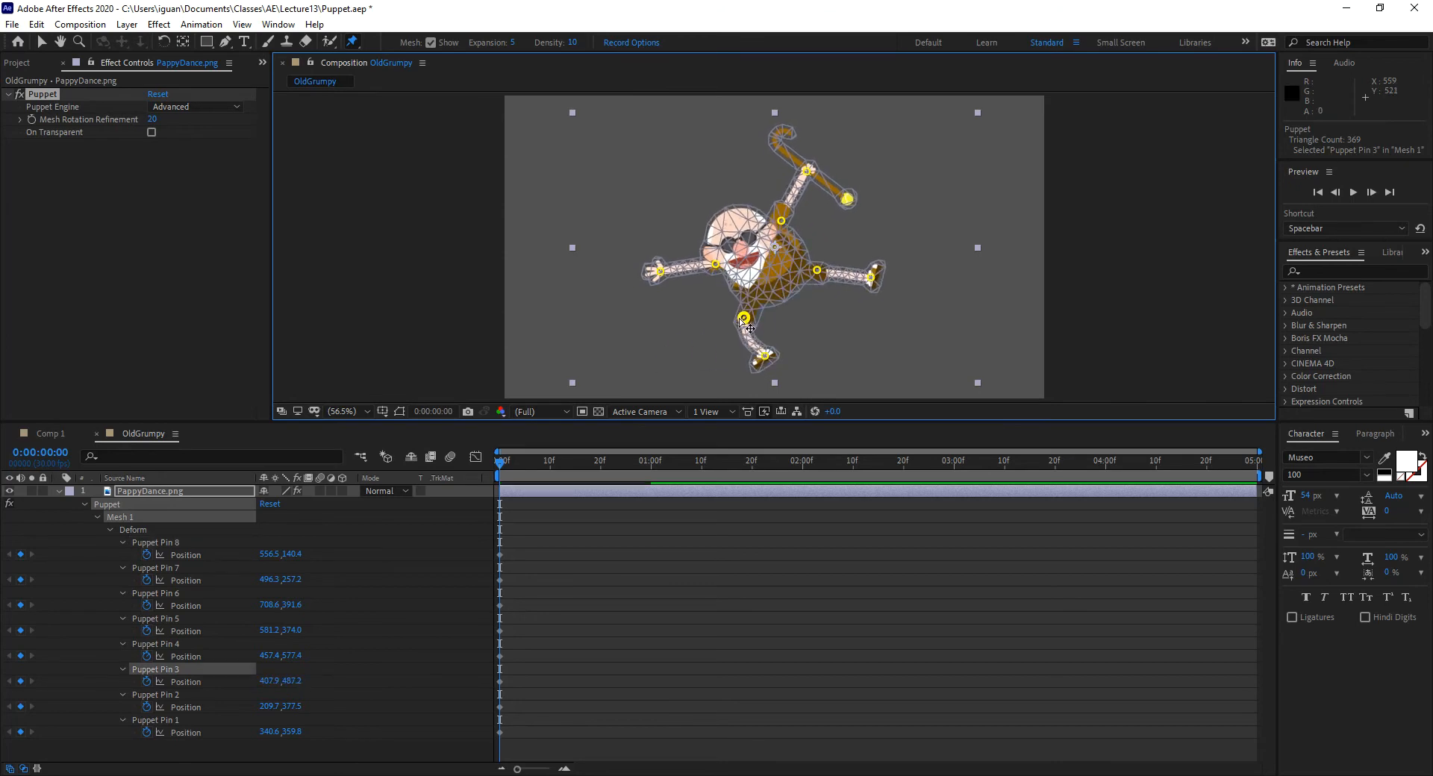
{"action": "left_click_drag", "start_coordinate": [716, 265], "coordinate": [718, 271]}
{"action": "key", "text": "ctrl+z"}
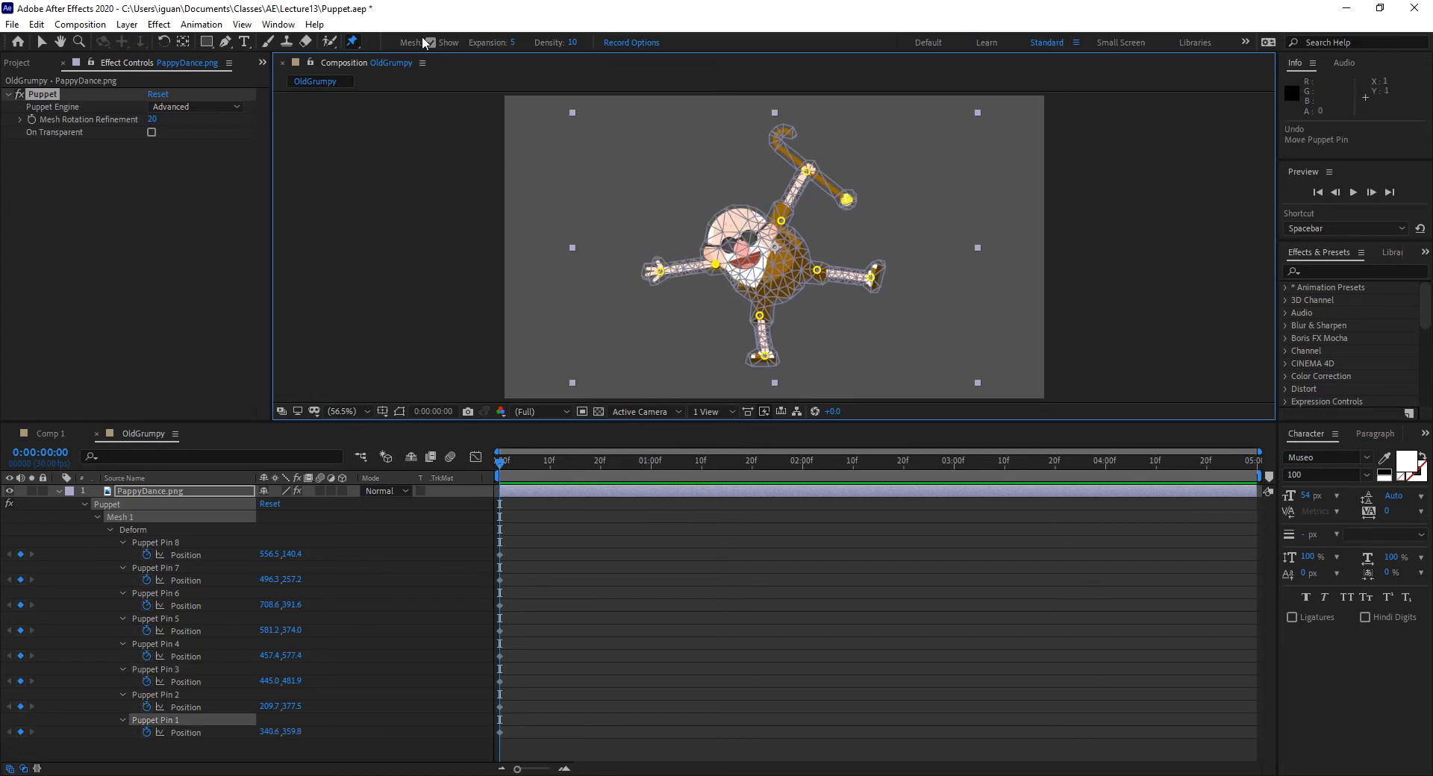
Hide the mesh overlay and try raising the cane-free arm's shoulder pin, undoing the move.
{"action": "left_click", "coordinate": [431, 42]}
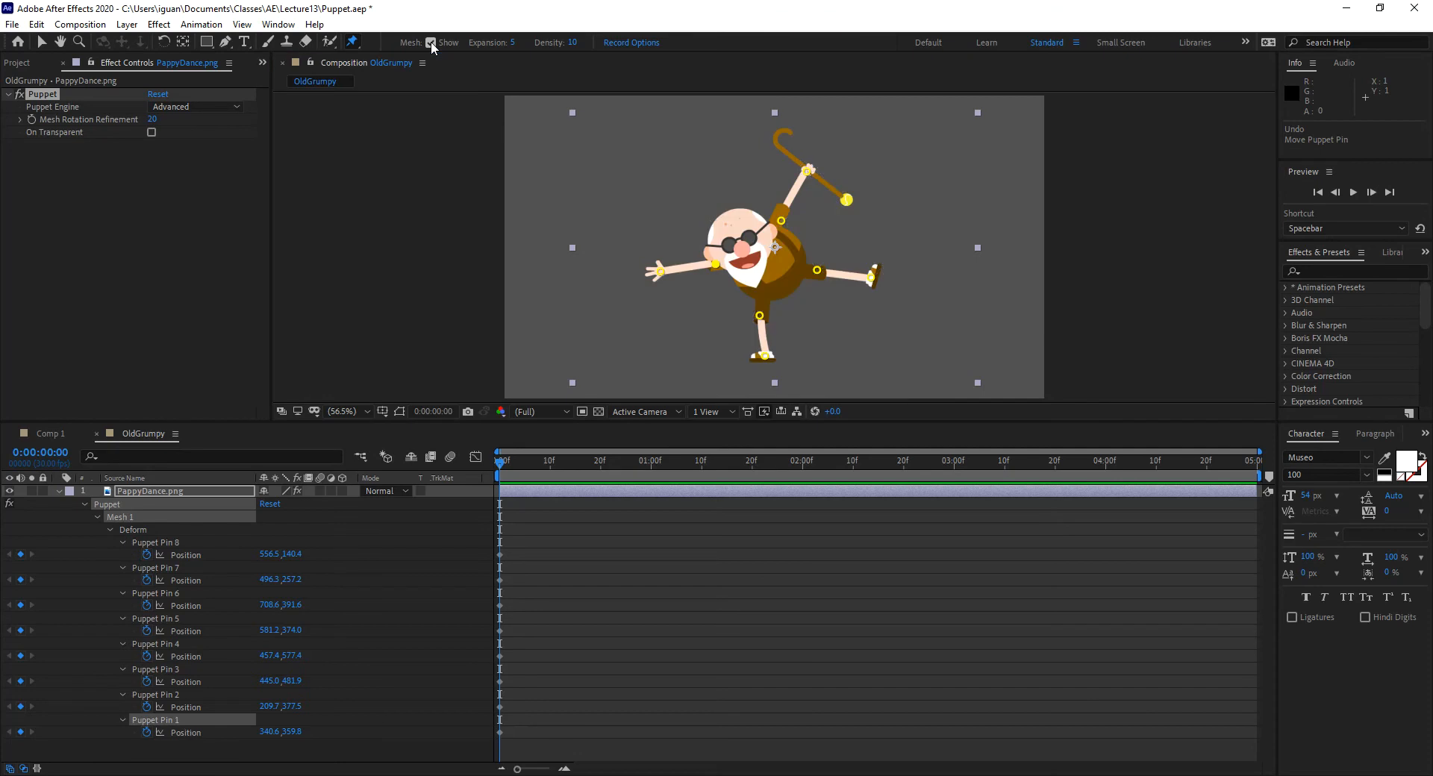
{"action": "left_click_drag", "start_coordinate": [715, 268], "coordinate": [722, 215]}
{"action": "key", "text": "ctrl+z"}
{"action": "key", "text": "ctrl+z"}
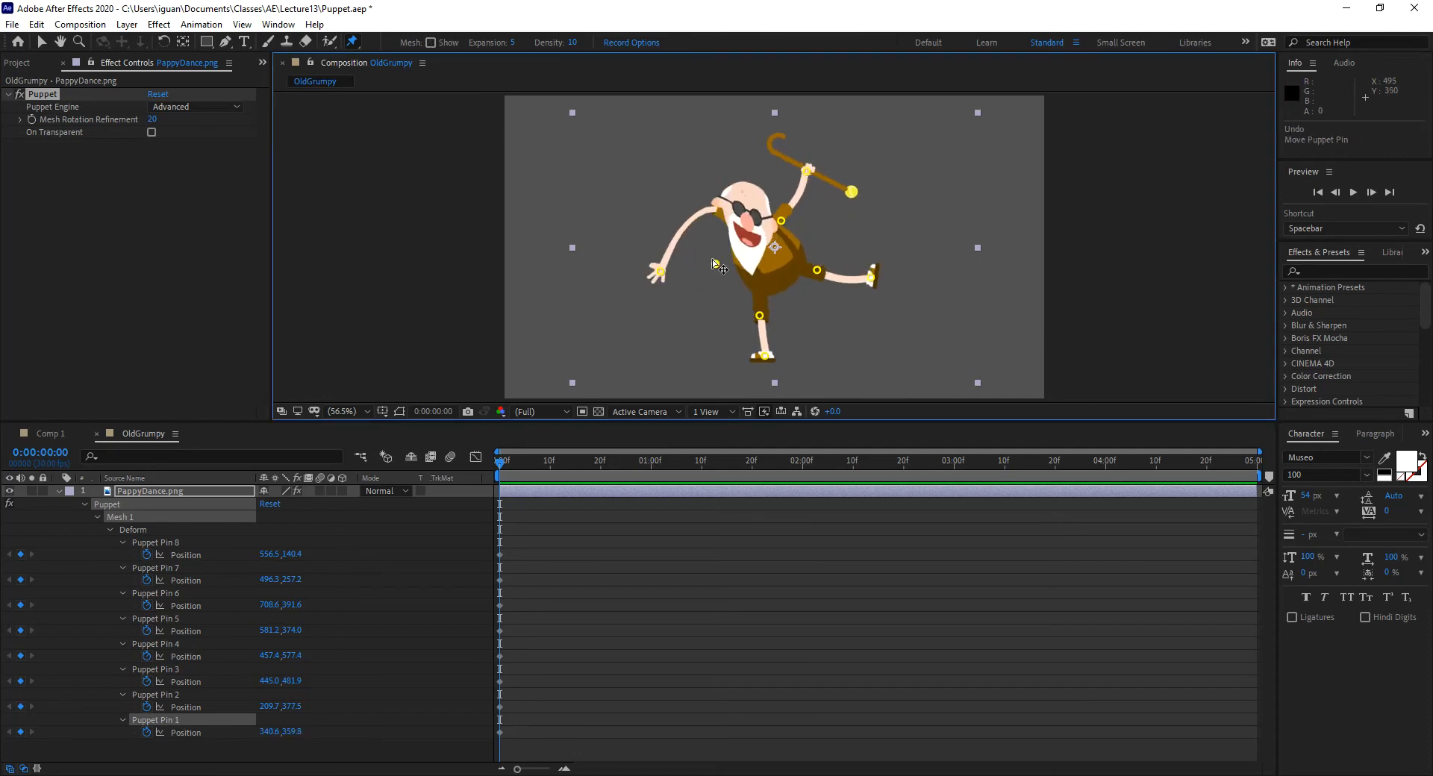
Try raising the pin on the cane-free hand, then undo the move.
{"action": "left_click_drag", "start_coordinate": [661, 272], "coordinate": [661, 236]}
{"action": "key", "text": "ctrl+z"}
{"action": "key", "text": "ctrl+z"}
{"action": "key", "text": "ctrl+z"}
{"action": "key", "text": "ctrl+z"}
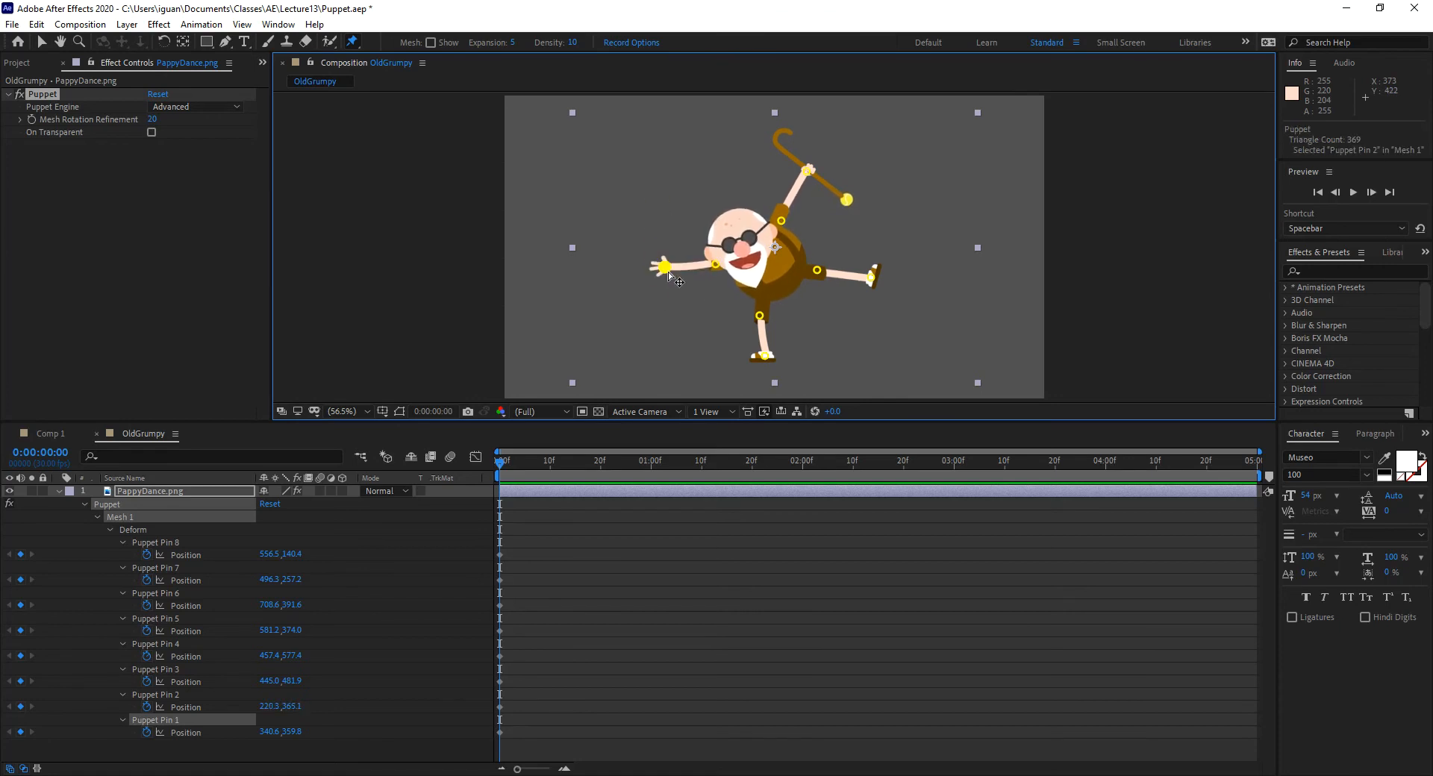
{"action": "key", "text": "ctrl+z"}
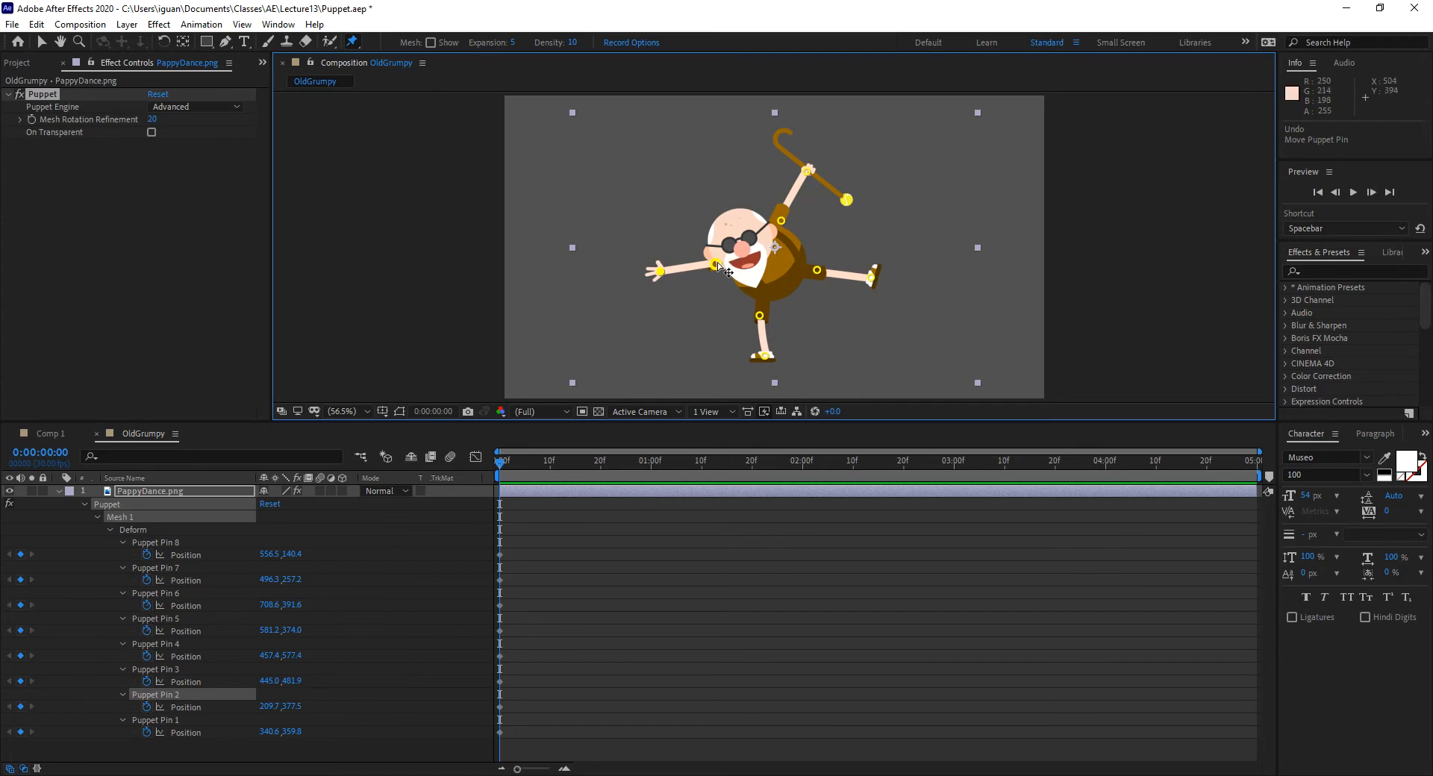
Try lowering the cane-free arm's shoulder pin, first straight down and again toward the body, undoing both moves.
{"action": "left_click_drag", "start_coordinate": [717, 267], "coordinate": [714, 292]}
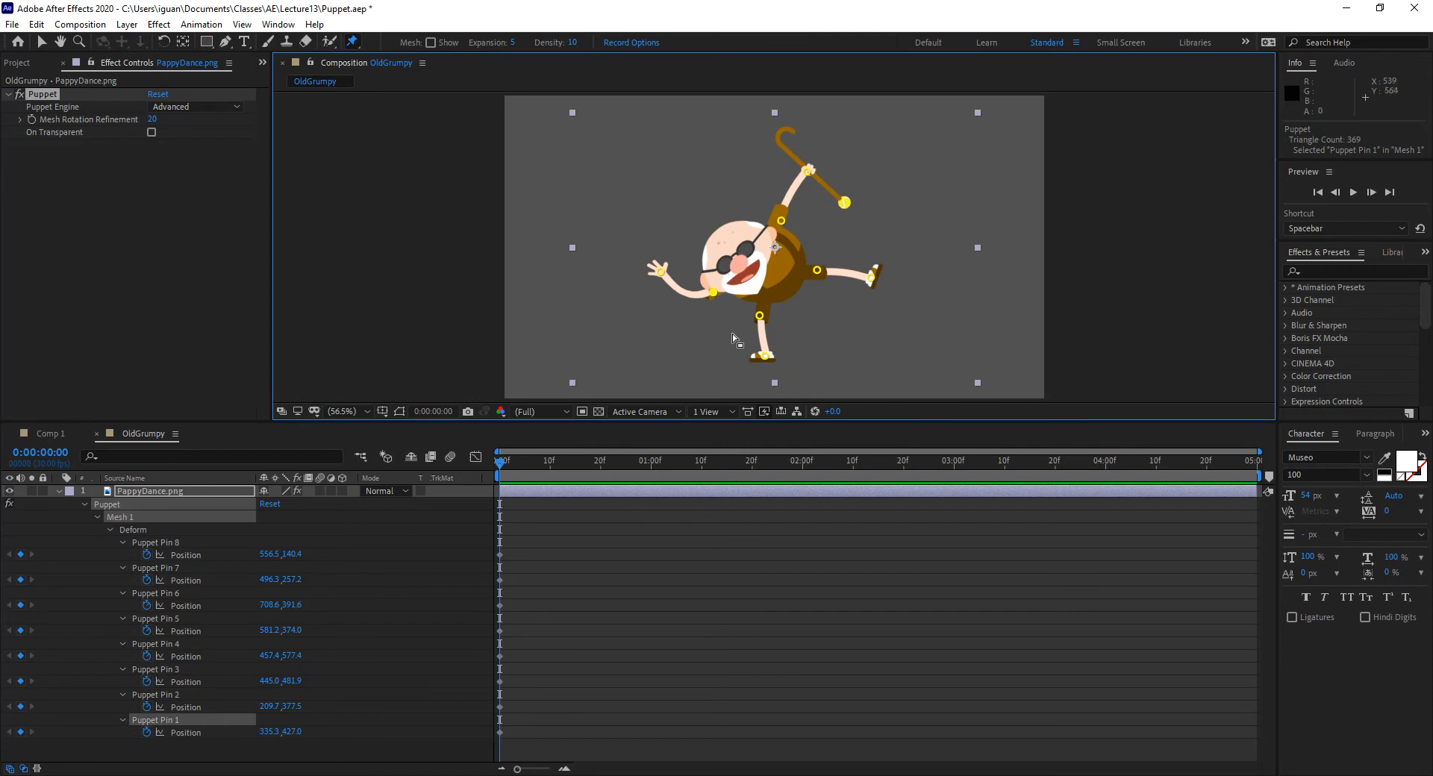
{"action": "key", "text": "ctrl+z"}
{"action": "left_click_drag", "start_coordinate": [721, 270], "coordinate": [731, 285]}
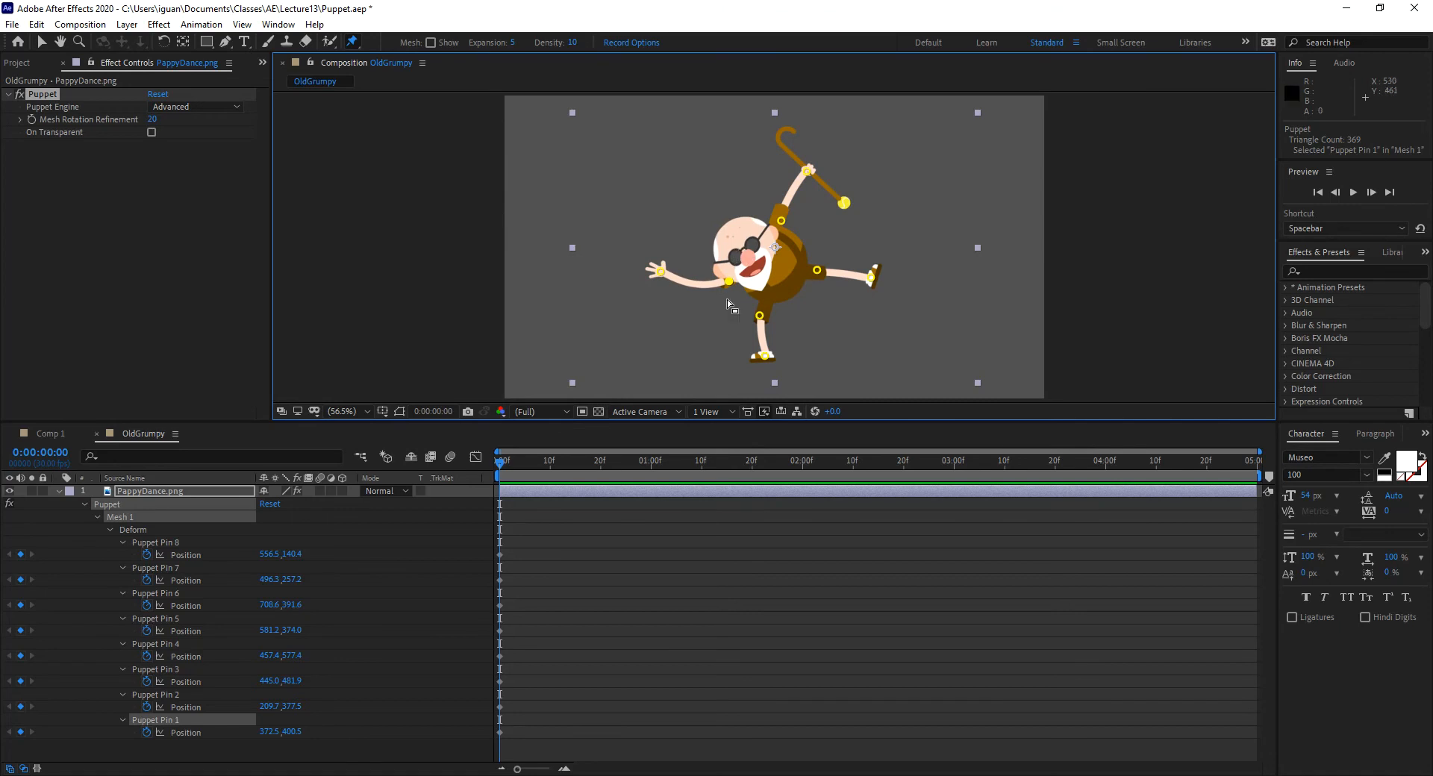
{"action": "key", "text": "ctrl+z"}
Move the cane-free arm's shoulder pin, Puppet Pin 1, down toward the body to about 362, 404.
{"action": "left_click", "coordinate": [356, 42]}
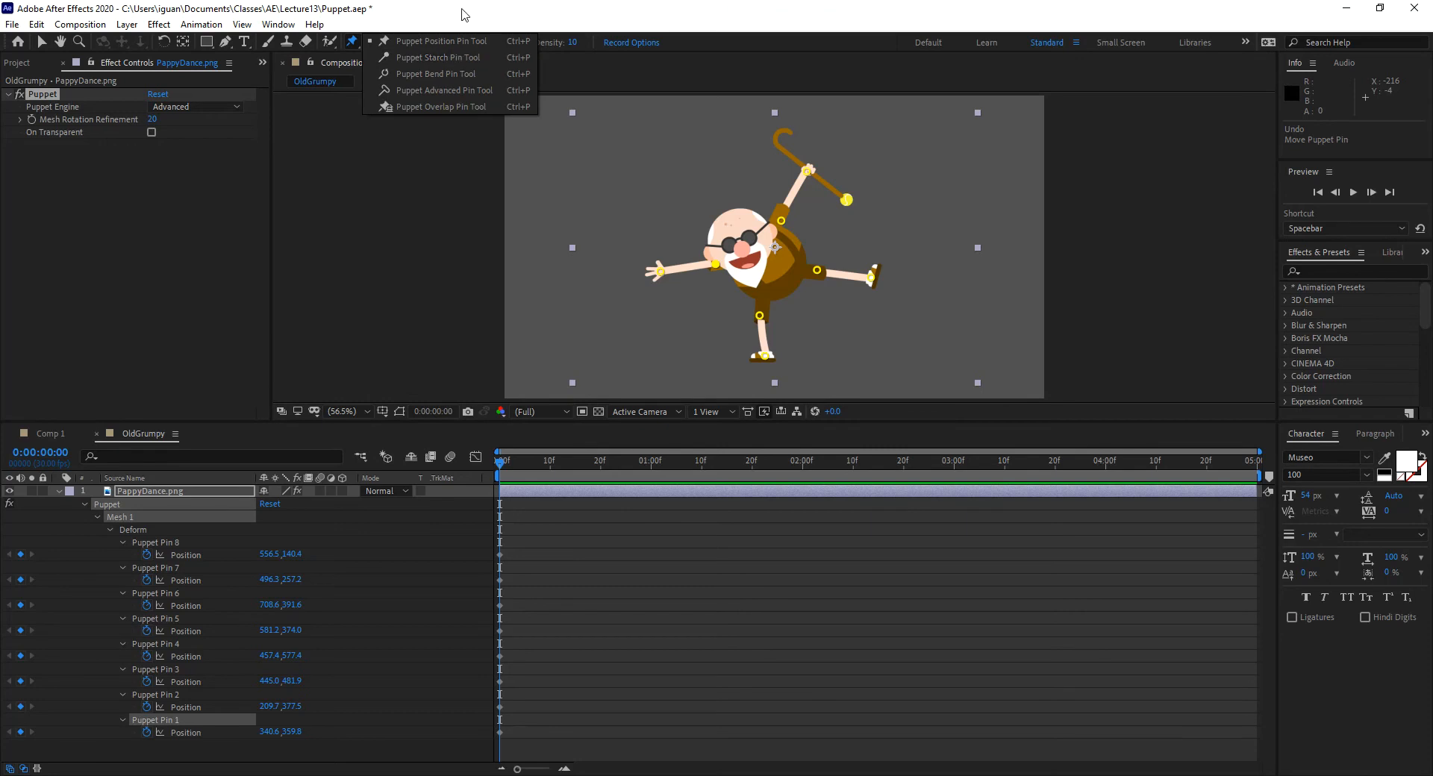
{"action": "left_click_drag", "start_coordinate": [715, 264], "coordinate": [725, 283]}
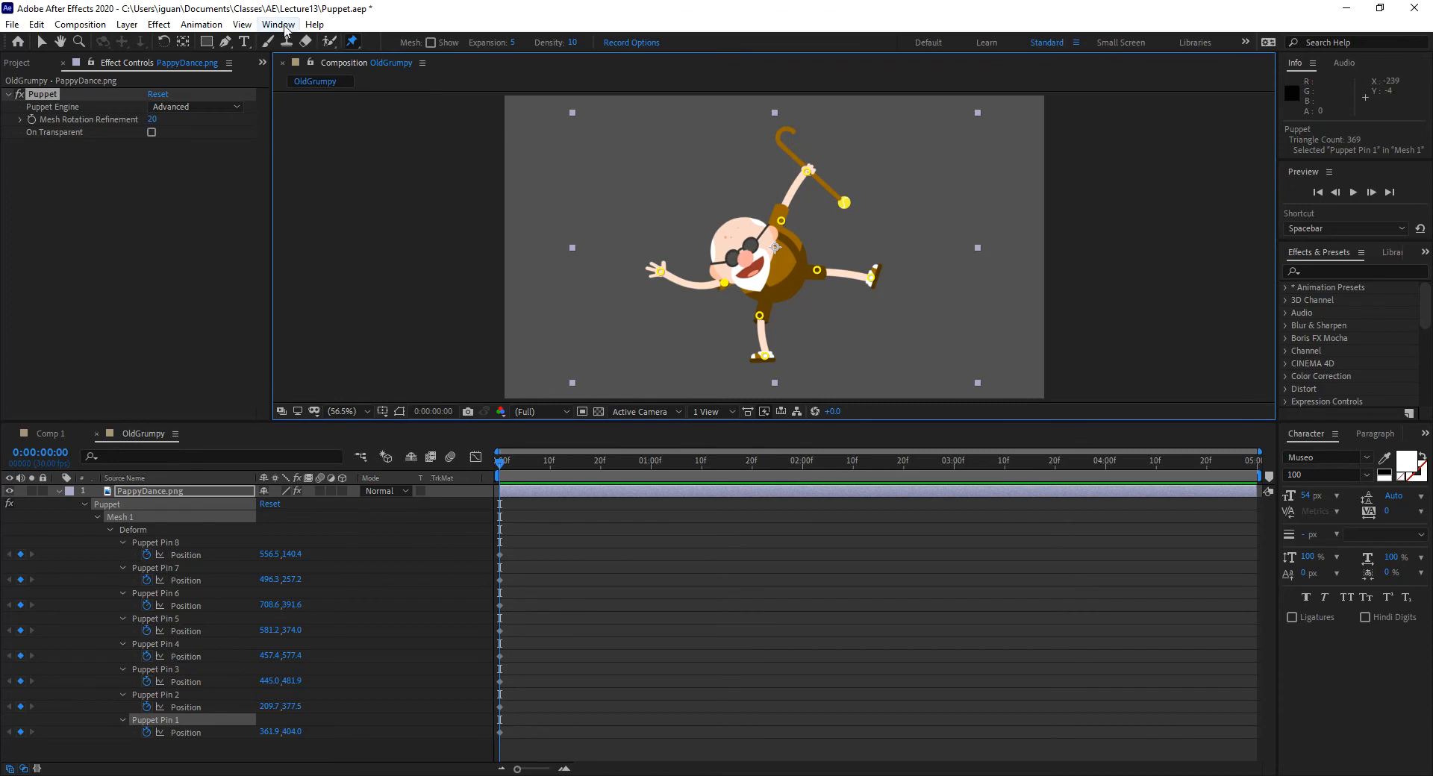
Switch to the Puppet Starch Pin tool and place a starch pin on the face just above the cane-free arm's shoulder.
{"action": "left_click", "coordinate": [357, 42]}
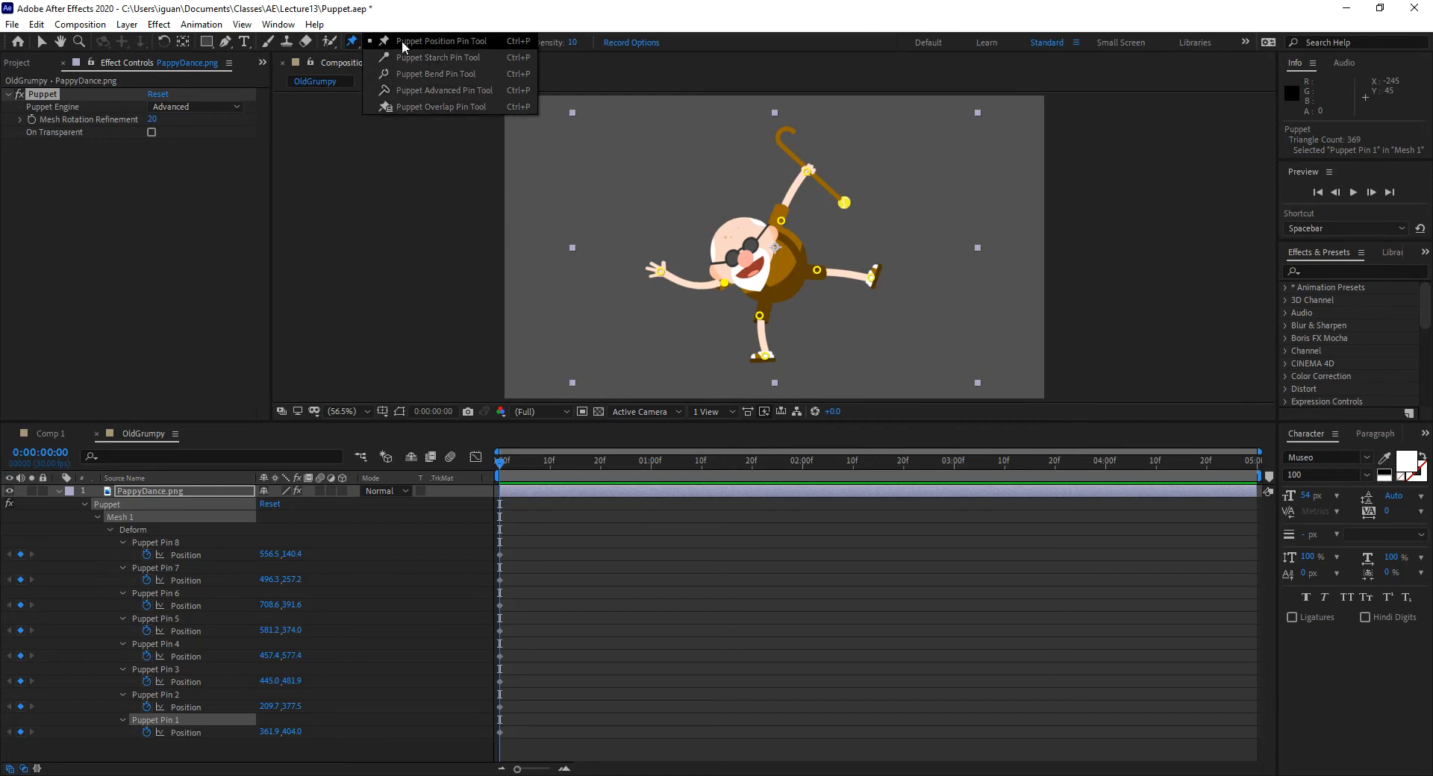
{"action": "left_click", "coordinate": [354, 42]}
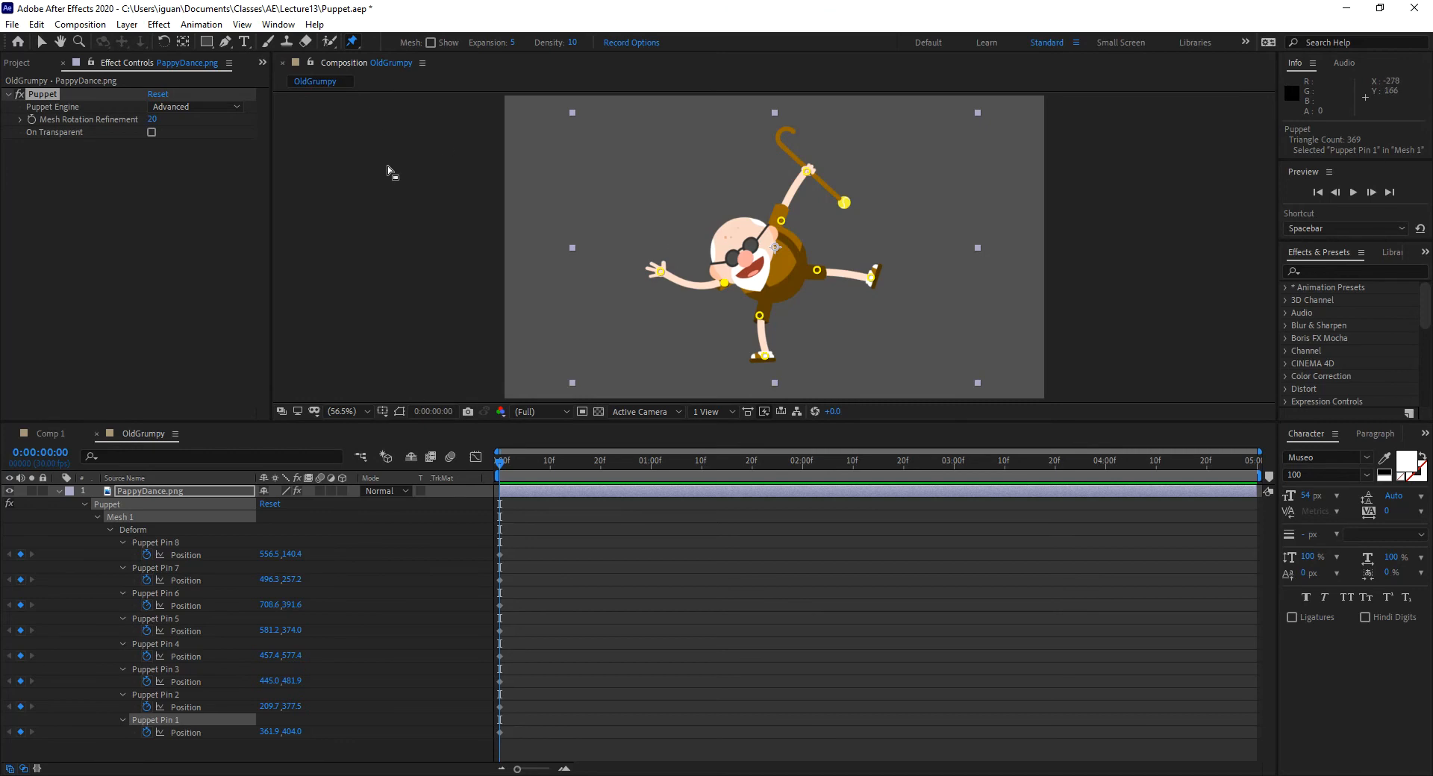
{"action": "key", "text": "ctrl+p"}
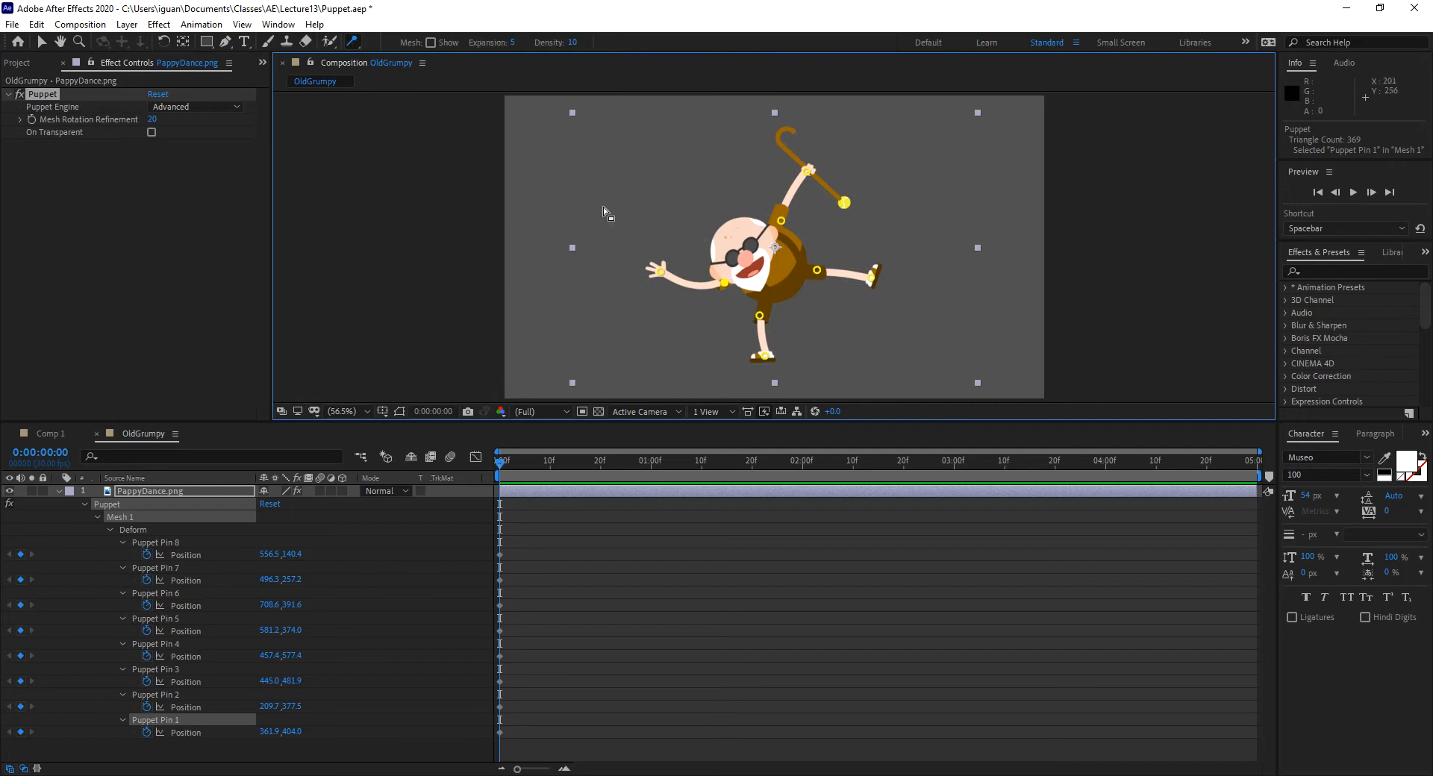
{"action": "left_click", "coordinate": [719, 268]}
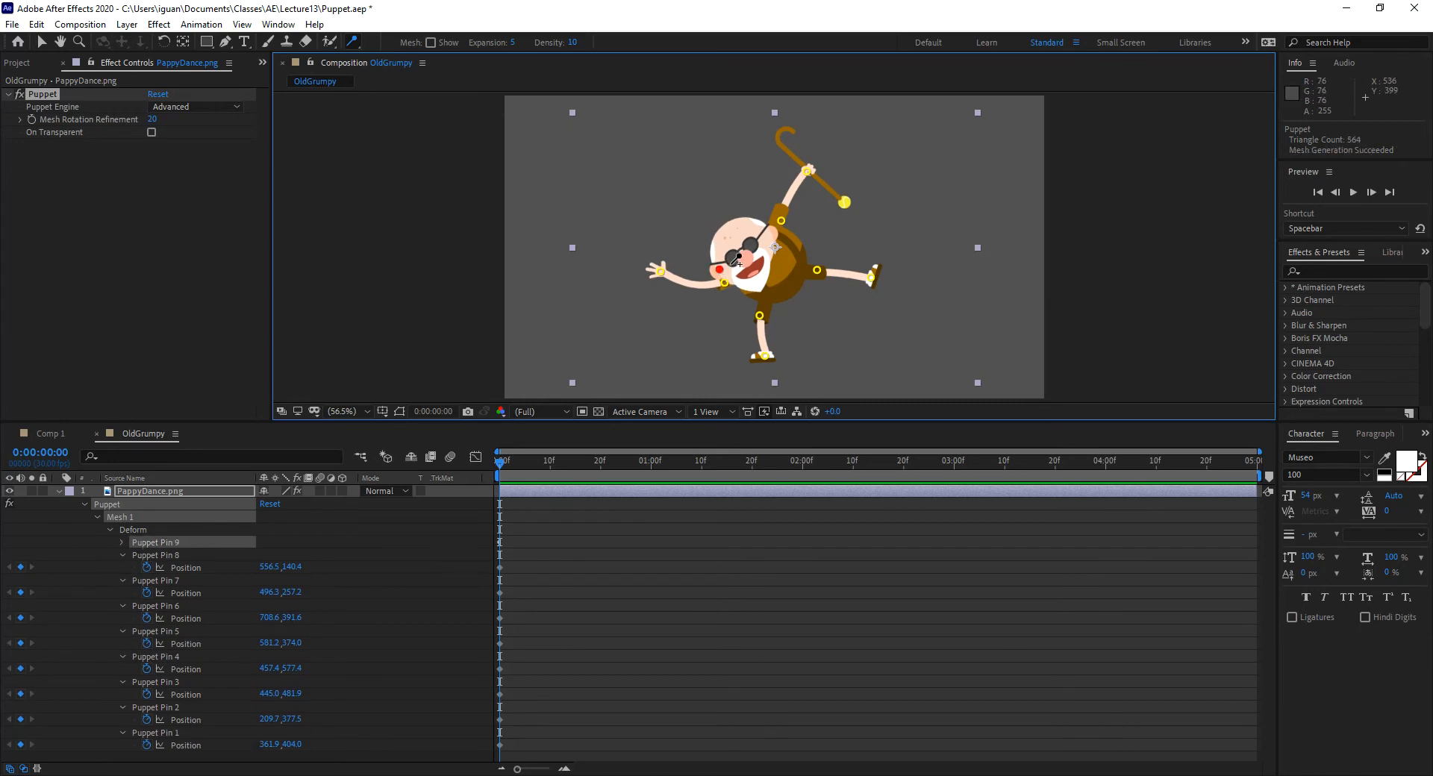
Try the face starch pin slightly closer to the glasses, test the shoulder pin against it, undo the move and delete the starch pin.
{"action": "key", "text": "Delete"}
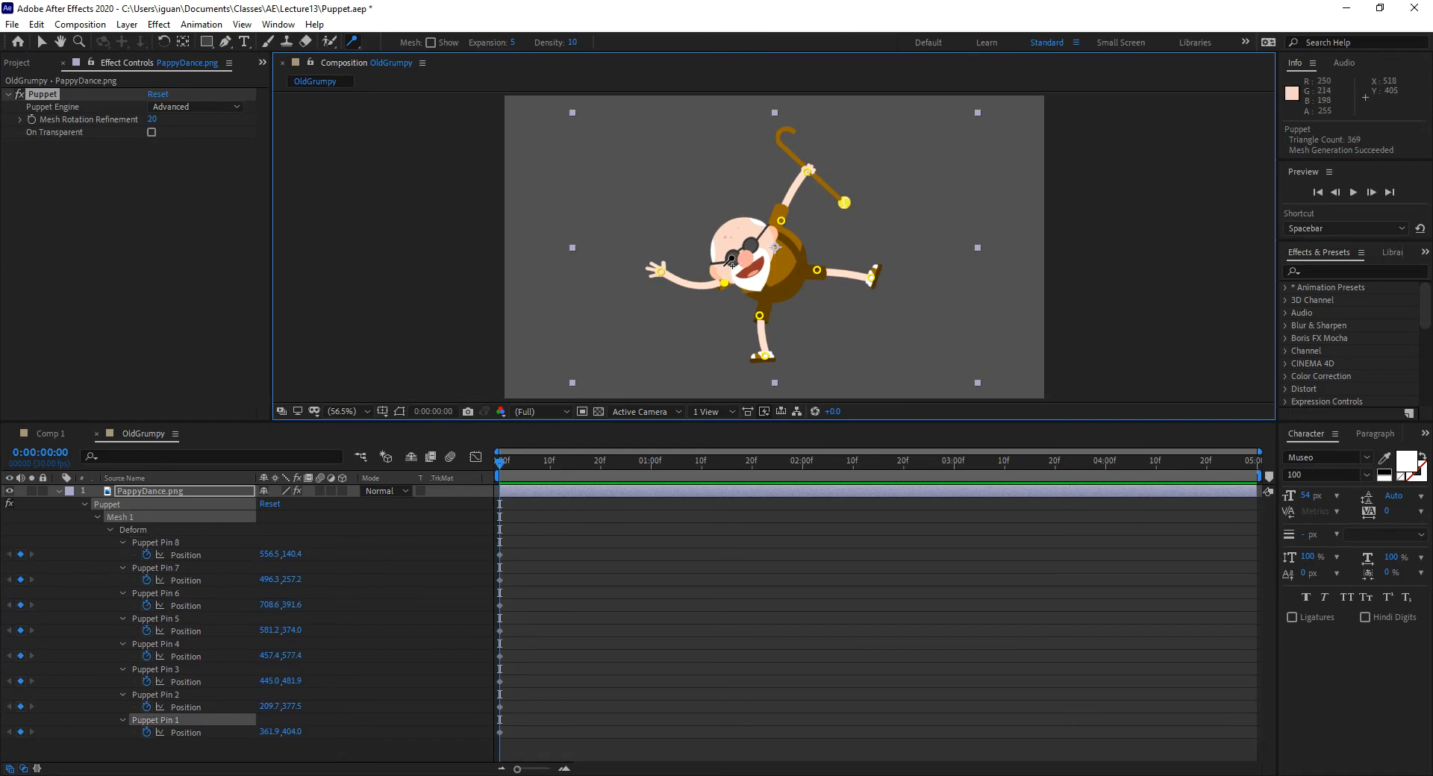
{"action": "left_click", "coordinate": [726, 265]}
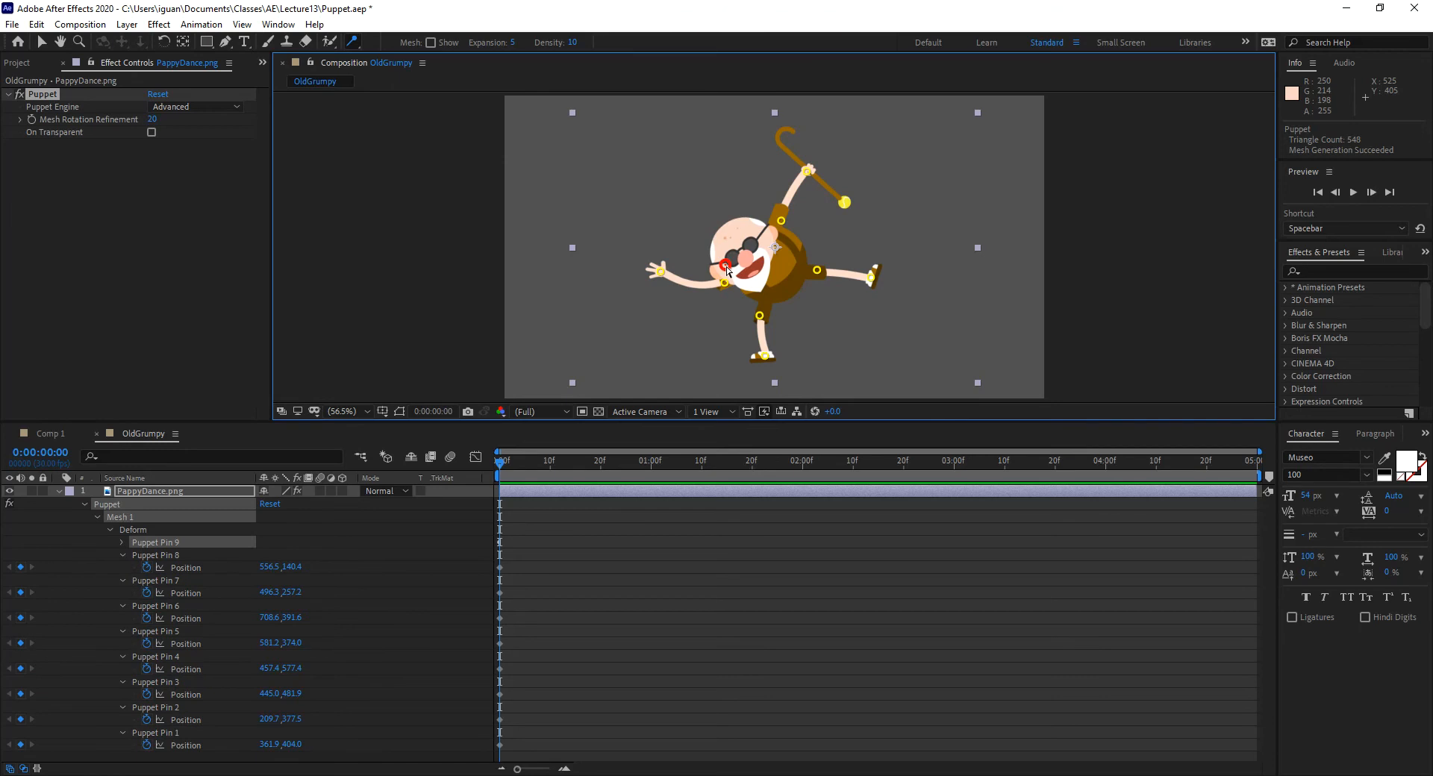
{"action": "mouse_move", "coordinate": [728, 285]}
{"action": "left_mouse_down"}
{"action": "mouse_move", "coordinate": [712, 271]}
{"action": "mouse_move", "coordinate": [722, 285]}
{"action": "left_mouse_up"}
{"action": "key", "text": "ctrl+z"}
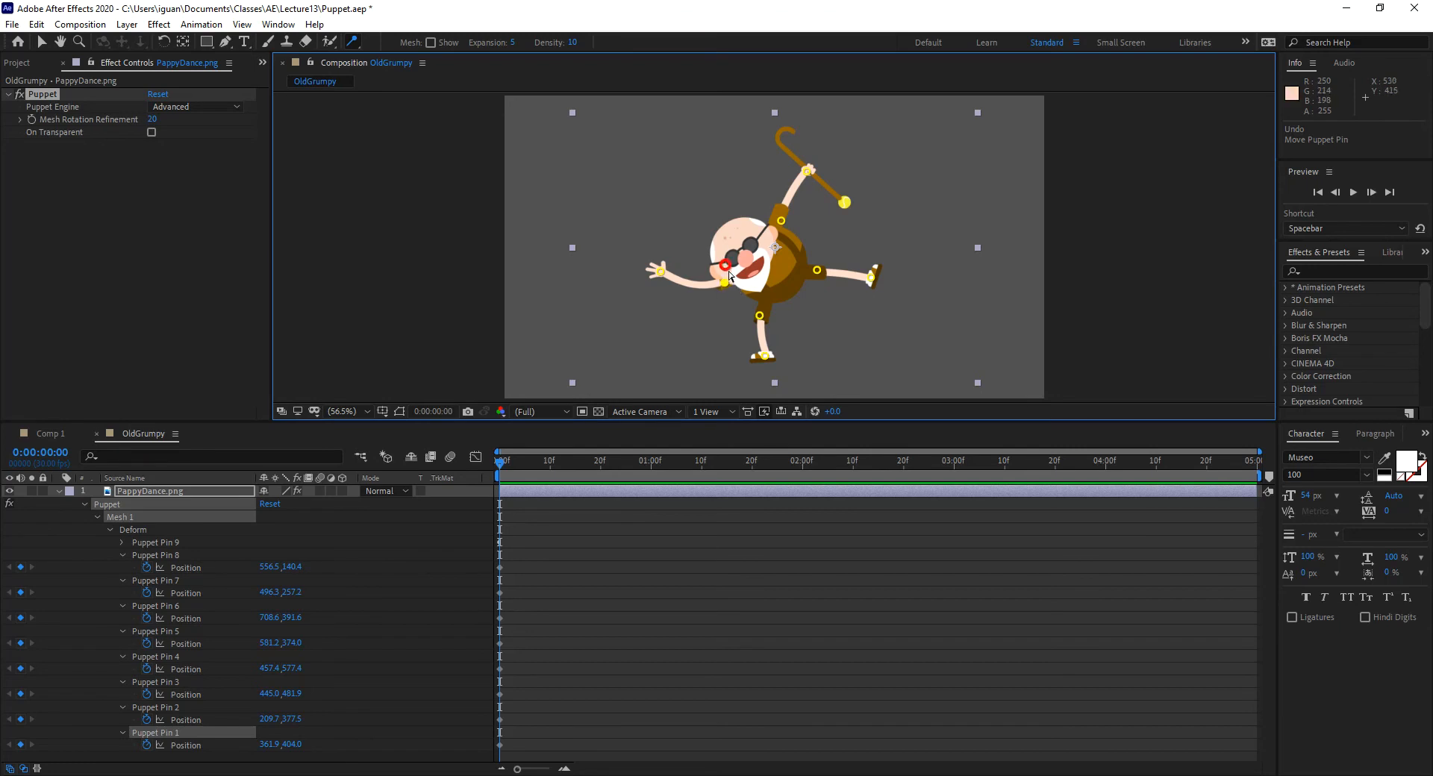
{"action": "key", "text": "Delete"}
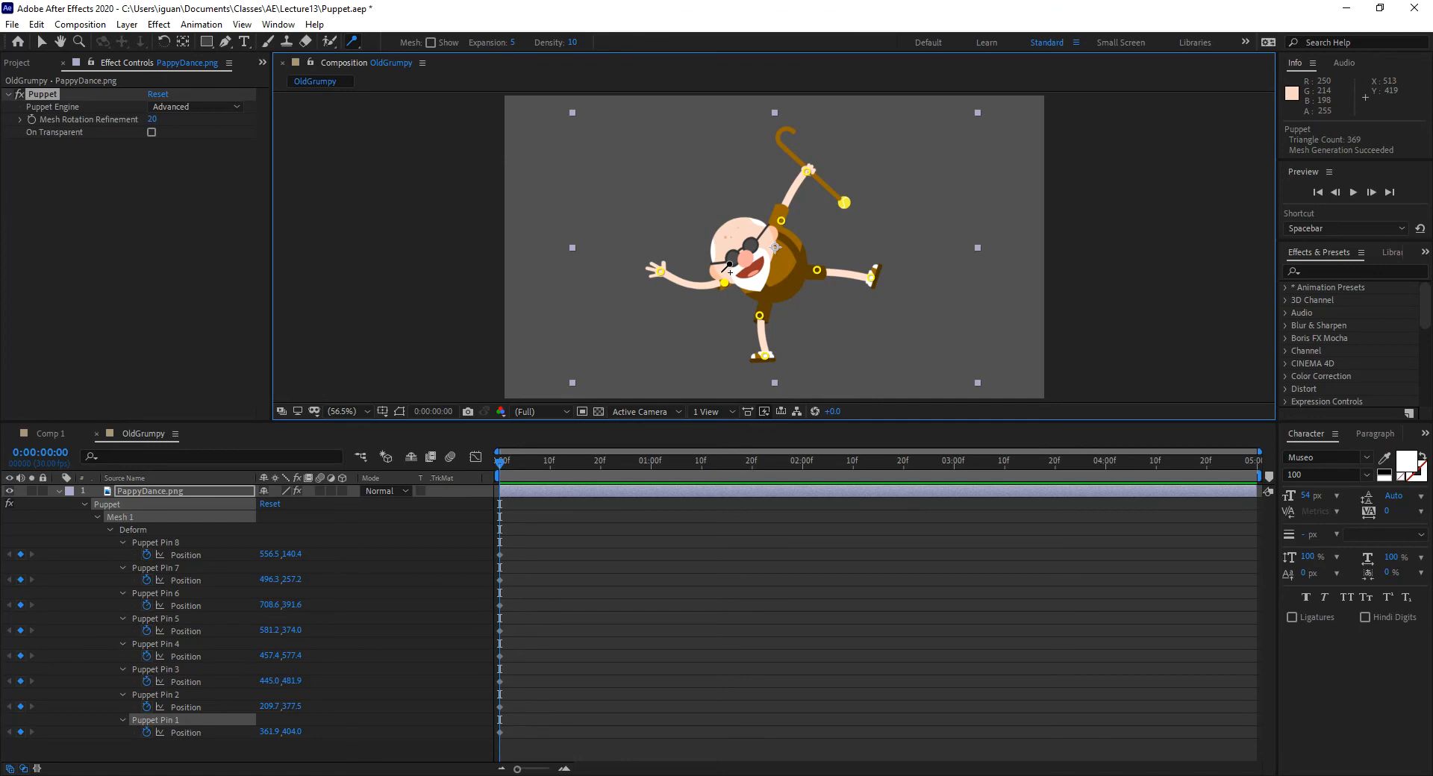
Place two starch pins side by side on the face above the cane-free arm's shoulder, then test the shoulder pin and undo the move.
{"action": "left_click", "coordinate": [720, 272]}
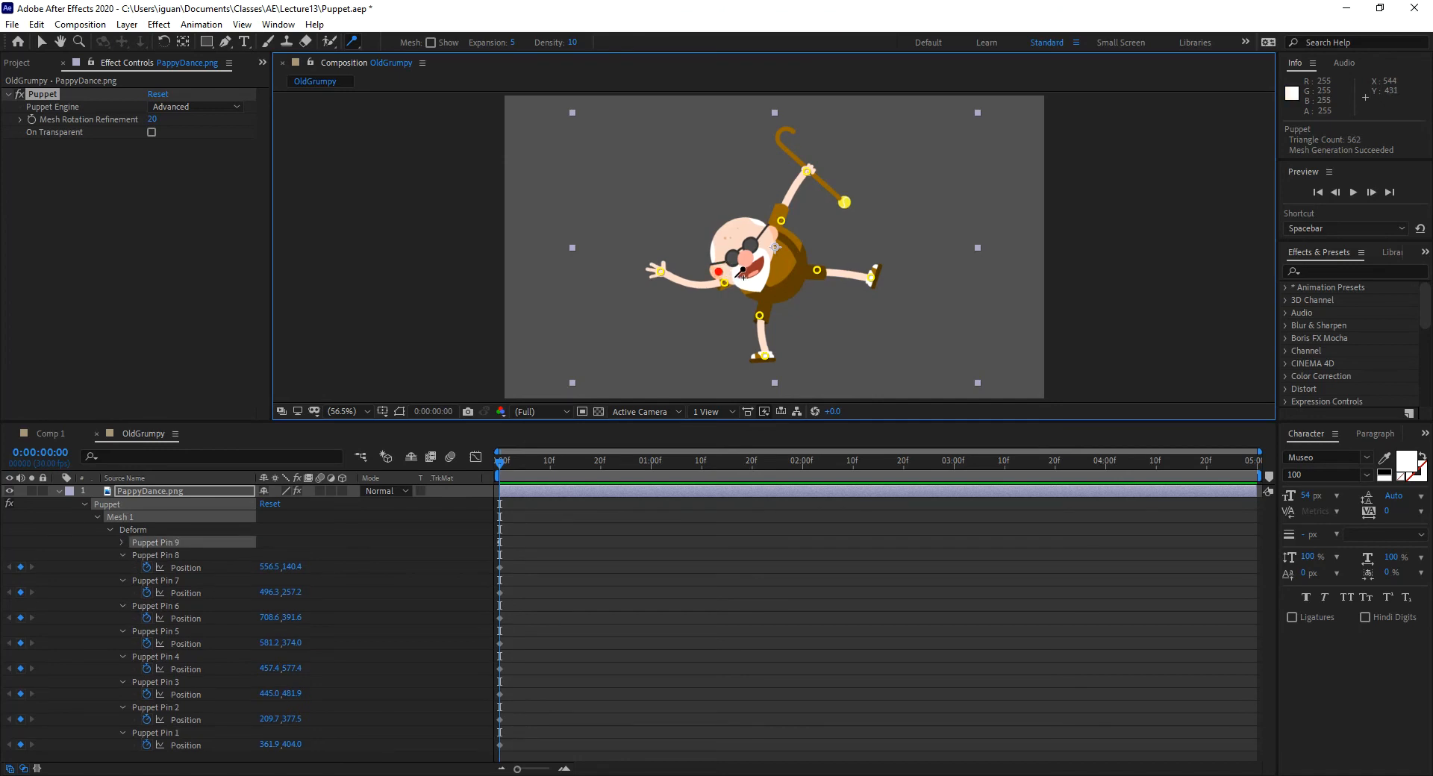
{"action": "left_click", "coordinate": [730, 271]}
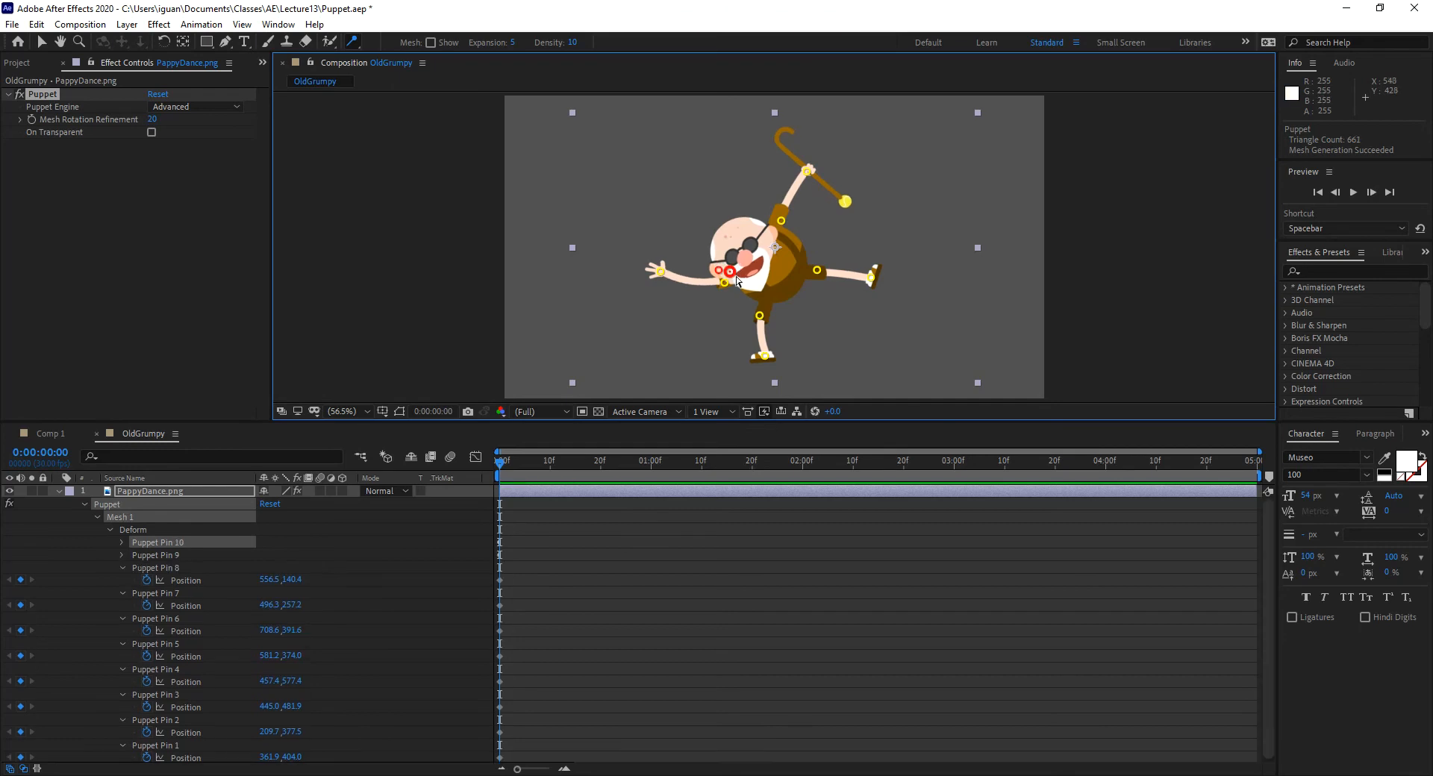
{"action": "mouse_move", "coordinate": [727, 284]}
{"action": "left_mouse_down"}
{"action": "mouse_move", "coordinate": [720, 256]}
{"action": "mouse_move", "coordinate": [732, 285]}
{"action": "mouse_move", "coordinate": [720, 276]}
{"action": "mouse_move", "coordinate": [731, 267]}
{"action": "left_mouse_up"}
{"action": "key", "text": "ctrl+z"}
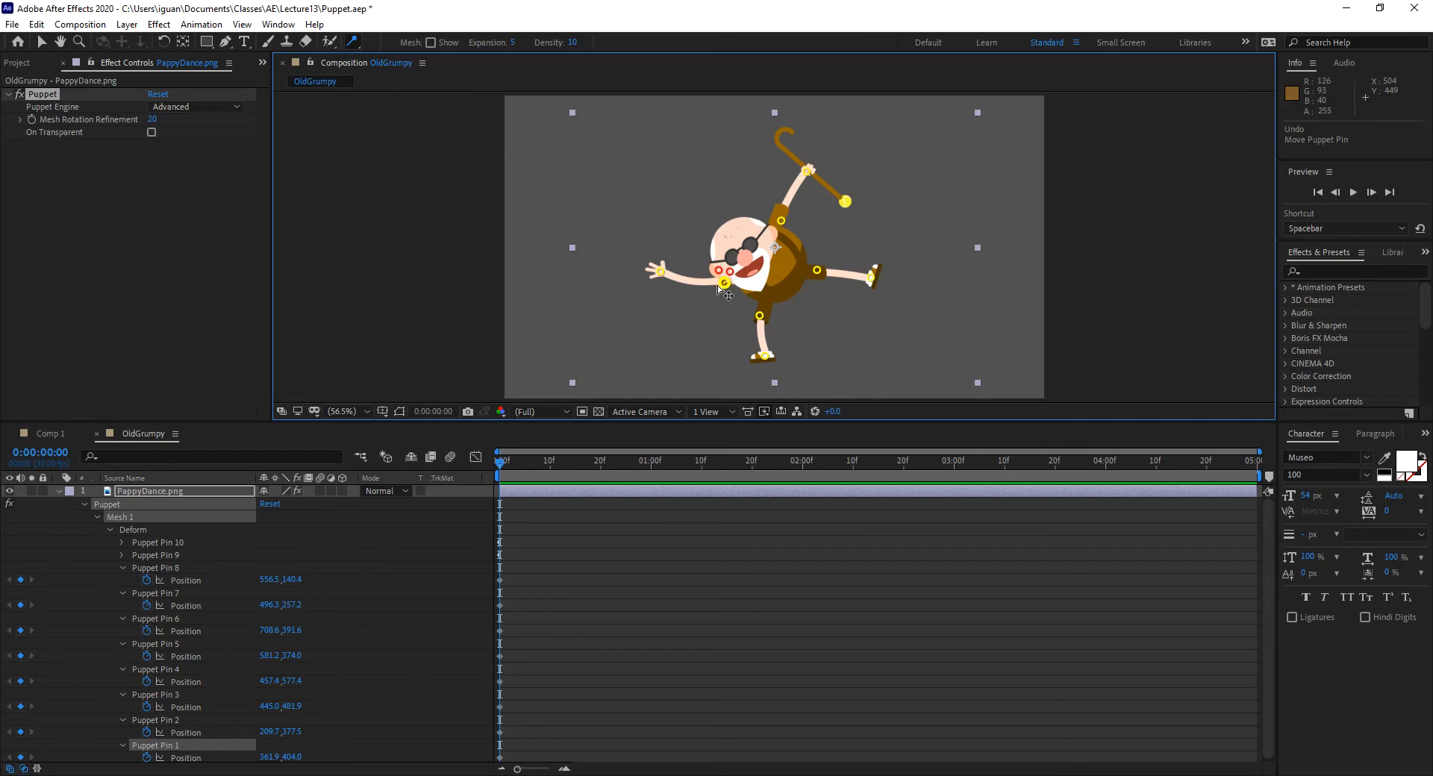
Place a Puppet Bend pin midway along the outstretched leg and rotate it to -55°.
{"action": "left_click", "coordinate": [354, 43]}
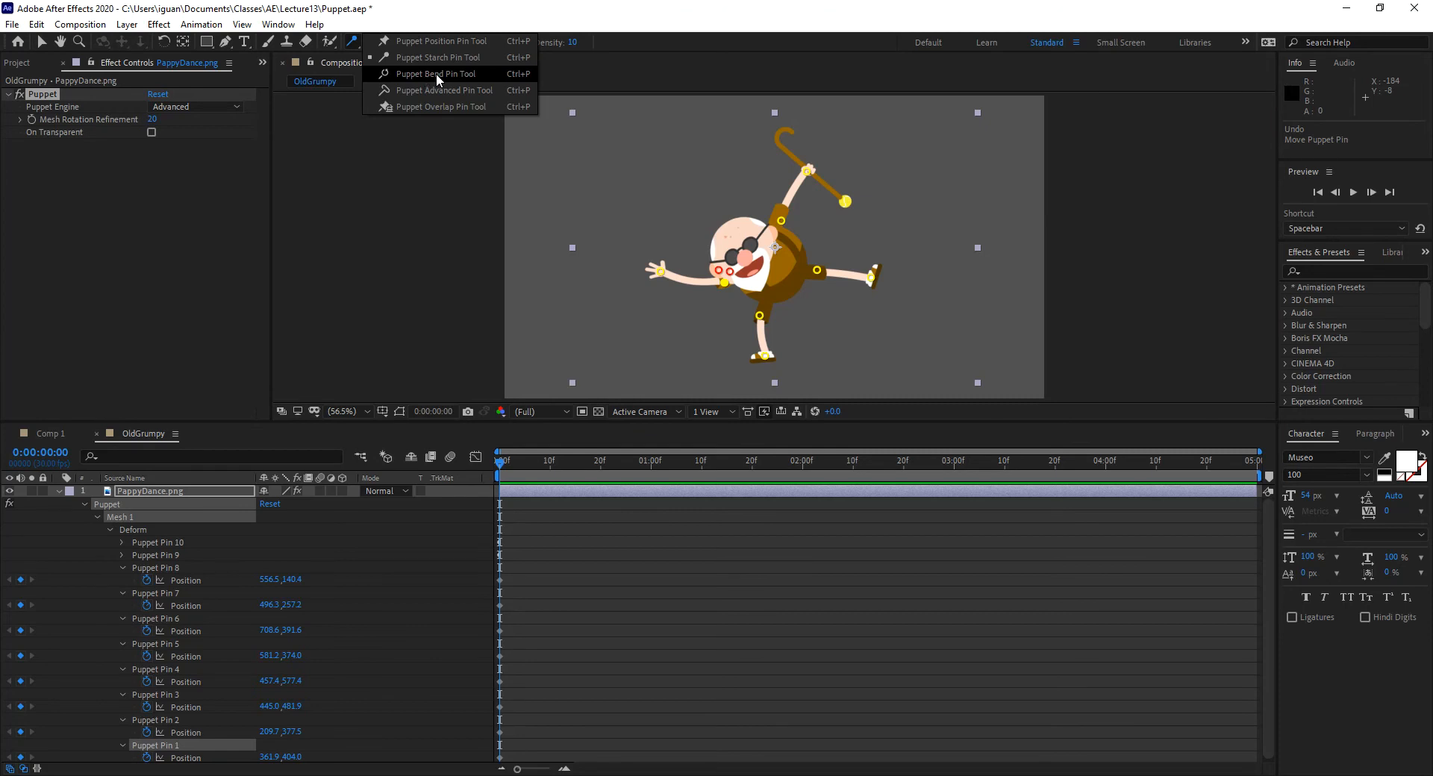
{"action": "left_click", "coordinate": [436, 74]}
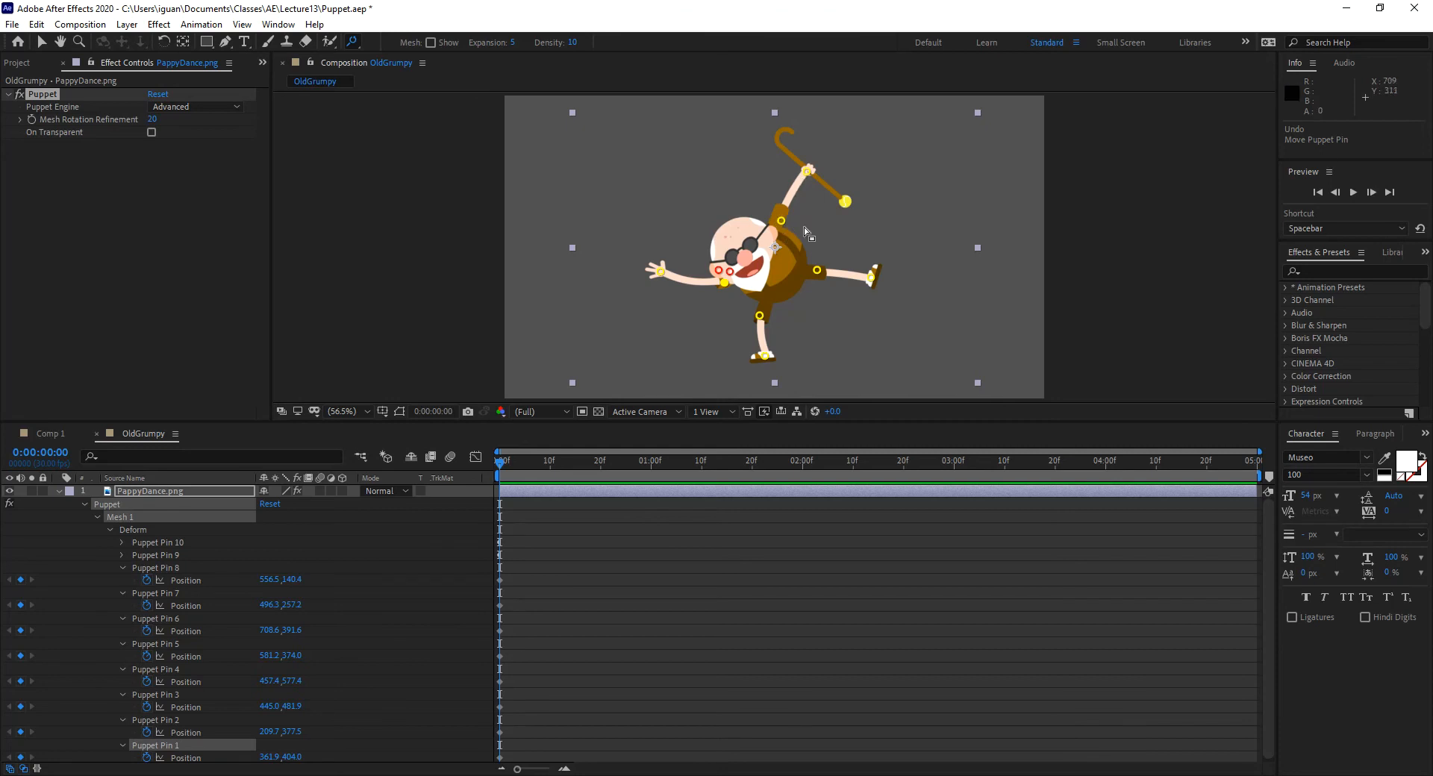
{"action": "left_click", "coordinate": [848, 274]}
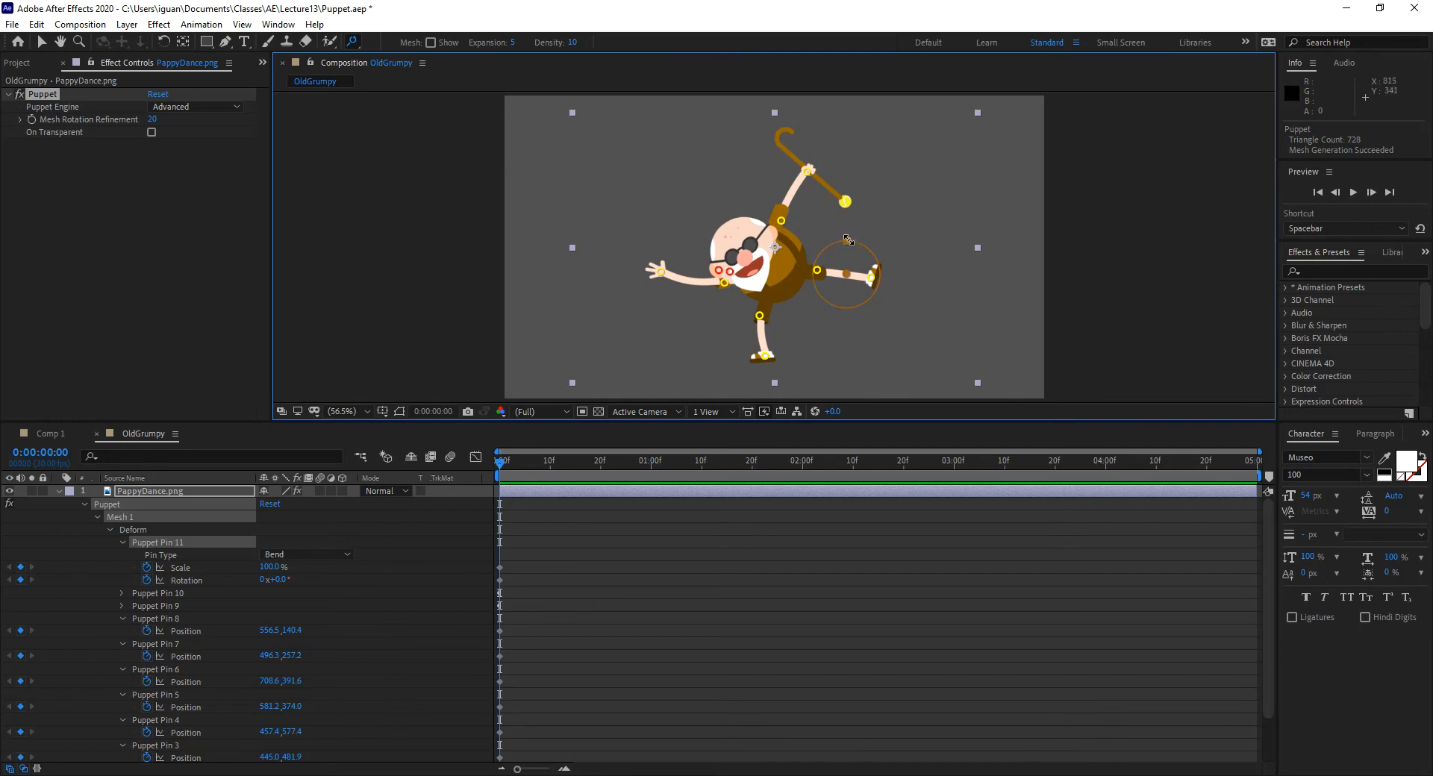
{"action": "mouse_move", "coordinate": [851, 241]}
{"action": "left_mouse_down"}
{"action": "mouse_move", "coordinate": [878, 271]}
{"action": "mouse_move", "coordinate": [819, 224]}
{"action": "mouse_move", "coordinate": [874, 278]}
{"action": "mouse_move", "coordinate": [858, 250]}
{"action": "mouse_move", "coordinate": [812, 249]}
{"action": "mouse_move", "coordinate": [878, 271]}
{"action": "mouse_move", "coordinate": [845, 199]}
{"action": "mouse_move", "coordinate": [842, 243]}
{"action": "mouse_move", "coordinate": [889, 291]}
{"action": "mouse_move", "coordinate": [829, 230]}
{"action": "mouse_move", "coordinate": [863, 250]}
{"action": "mouse_move", "coordinate": [870, 239]}
{"action": "mouse_move", "coordinate": [830, 240]}
{"action": "mouse_move", "coordinate": [880, 272]}
{"action": "mouse_move", "coordinate": [836, 252]}
{"action": "left_mouse_up"}
{"action": "key", "text": "ctrl+z"}
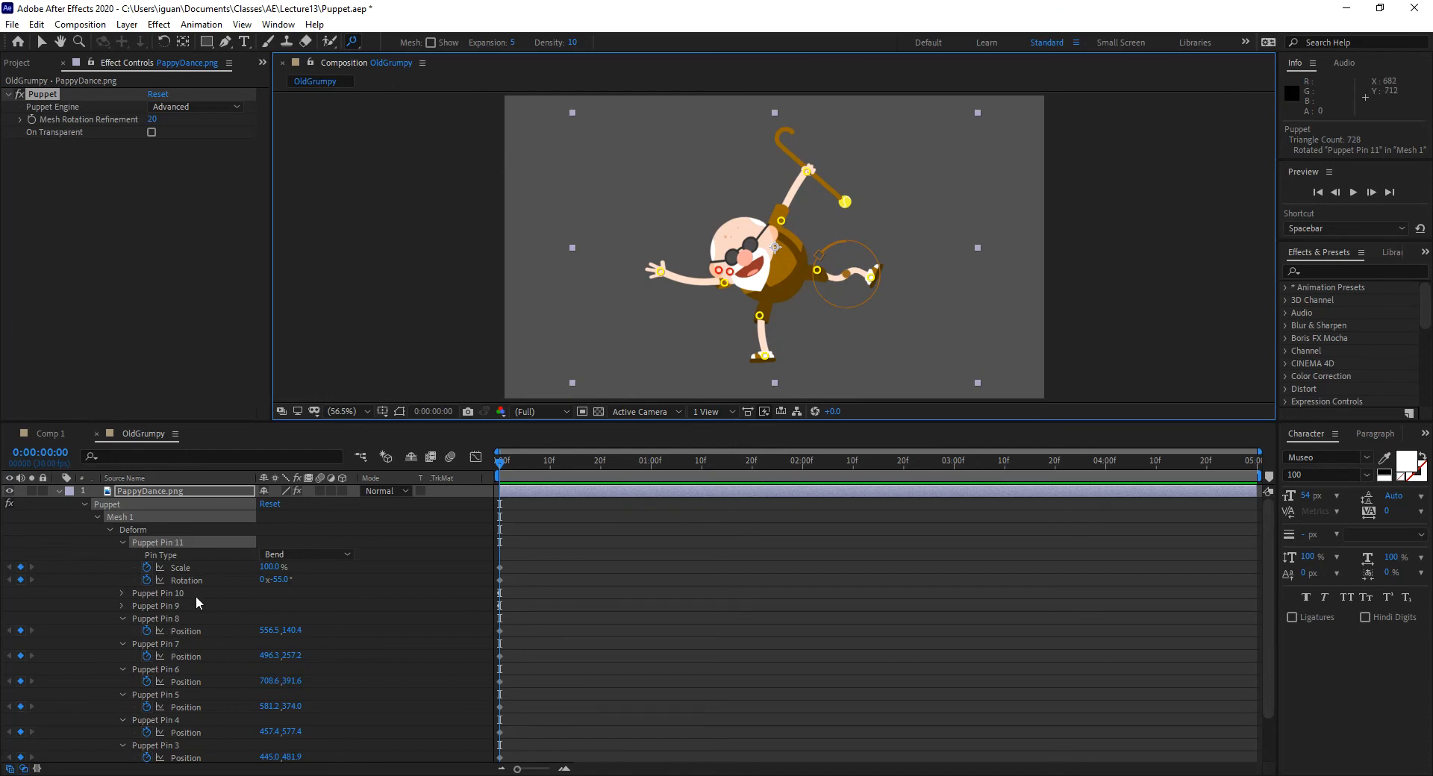
Examine the settings of Puppet Pins 10, 9 and 8, and the pin types available for the leg's bend pin.
{"action": "left_click", "coordinate": [119, 592]}
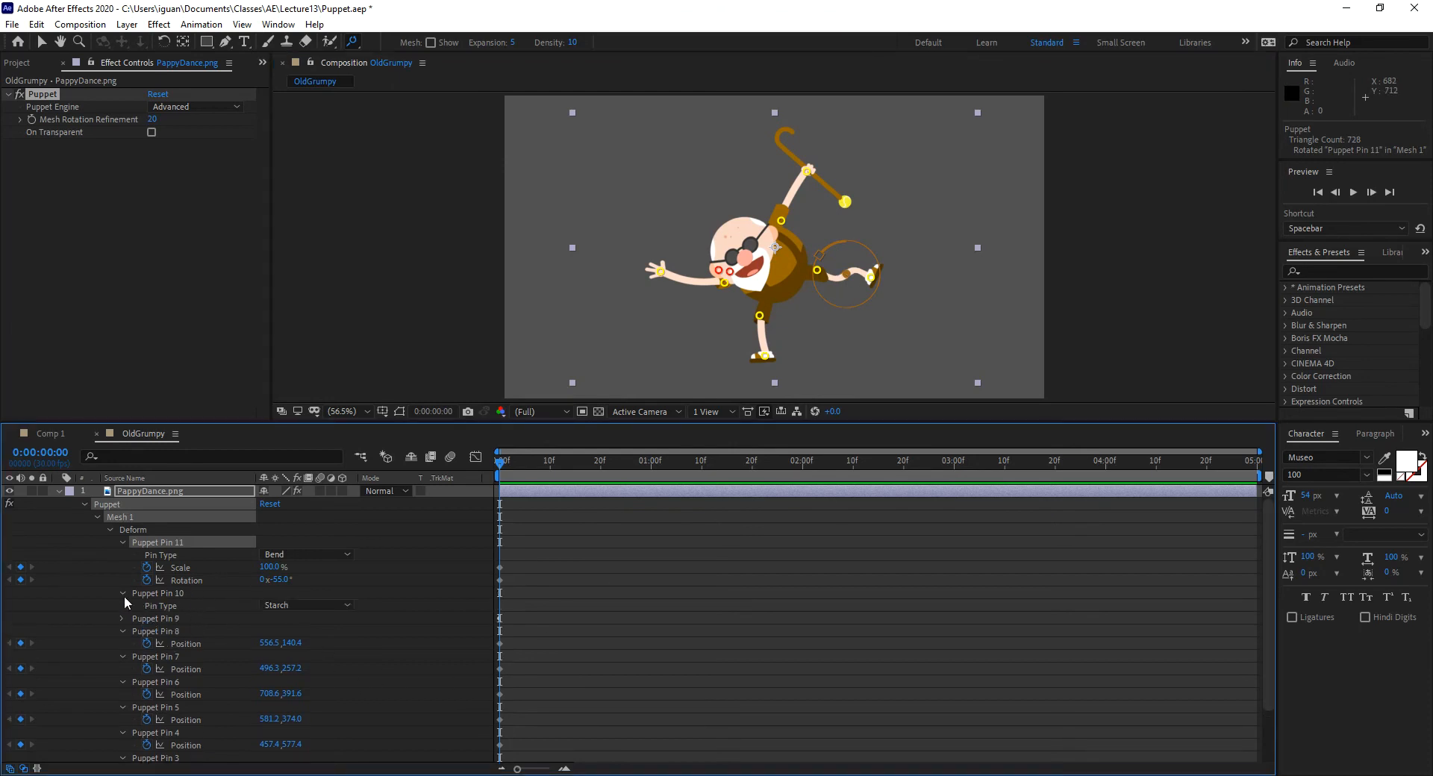
{"action": "left_click", "coordinate": [122, 594]}
{"action": "left_click", "coordinate": [121, 593]}
{"action": "left_click", "coordinate": [122, 618]}
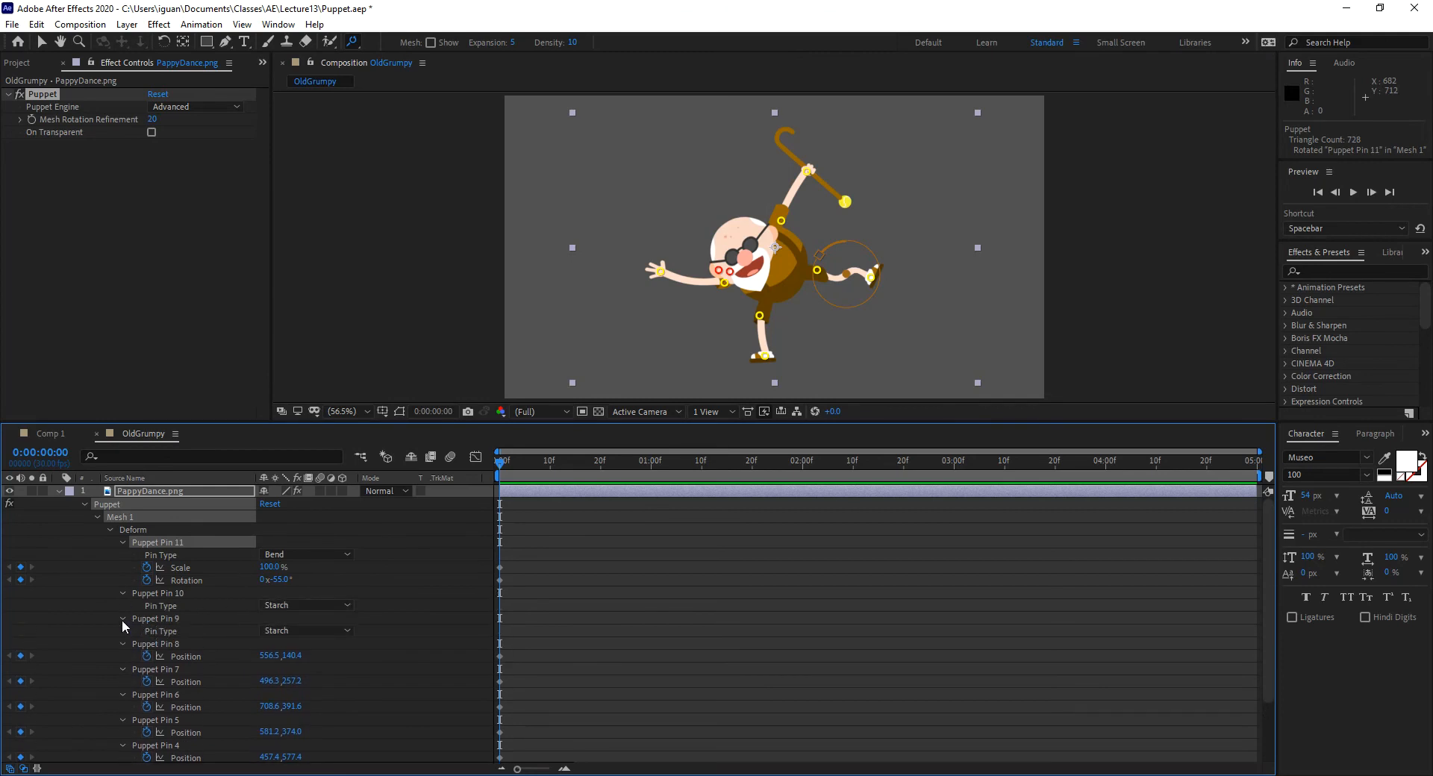
{"action": "left_click", "coordinate": [124, 643]}
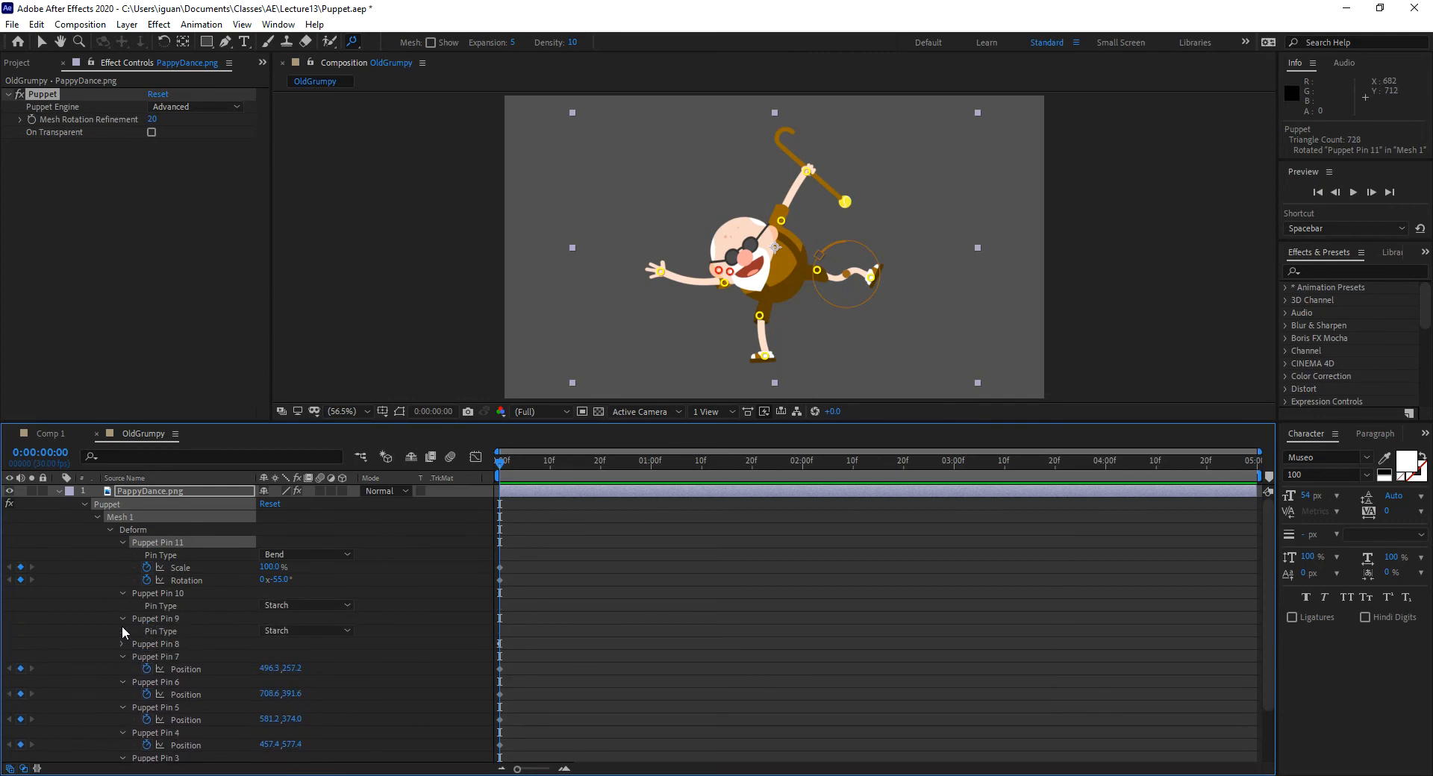
{"action": "left_click", "coordinate": [121, 645]}
{"action": "left_click", "coordinate": [123, 644]}
{"action": "left_click", "coordinate": [121, 618]}
{"action": "left_click", "coordinate": [122, 594]}
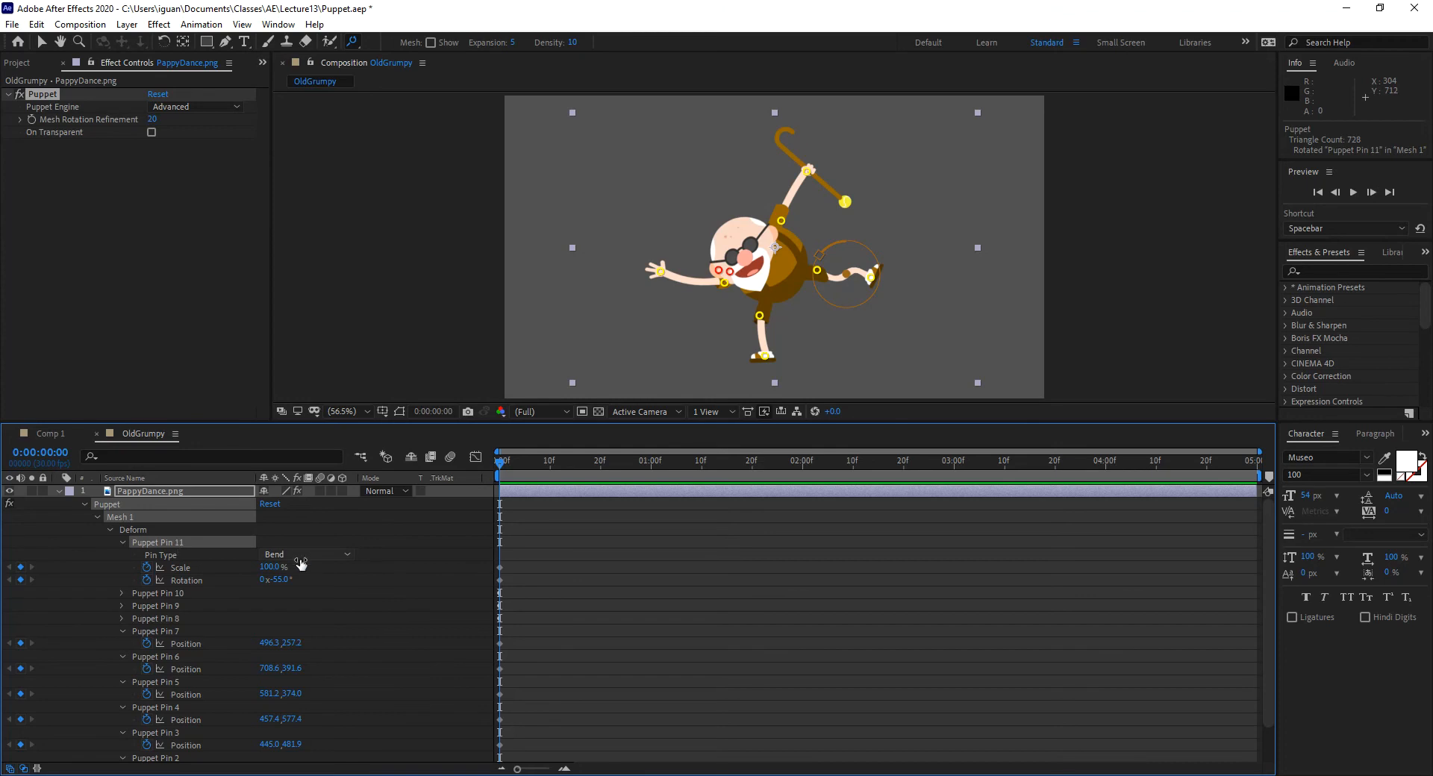
{"action": "left_click", "coordinate": [348, 558]}
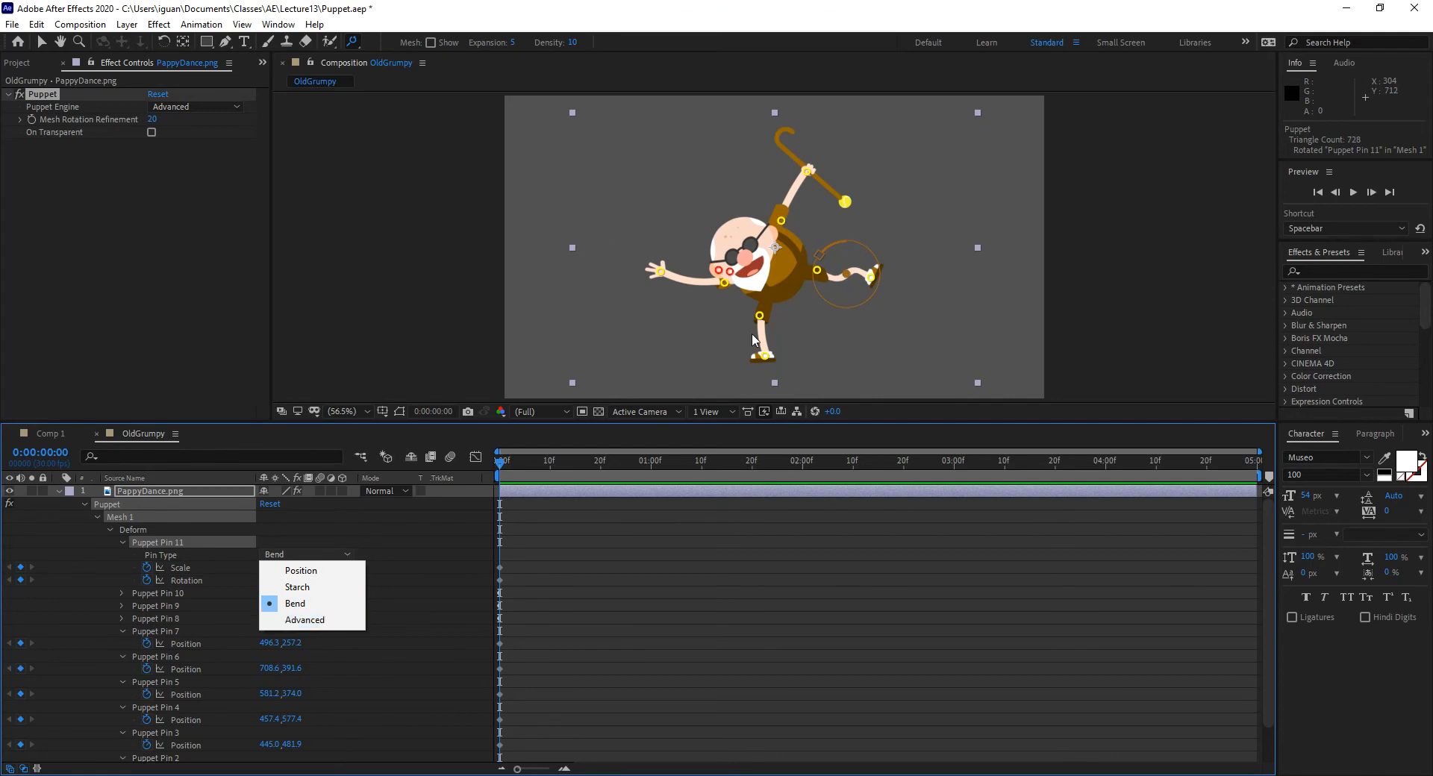
Delete the bend pin on the outstretched leg and place a Puppet Advanced pin midway along the same leg.
{"action": "left_click", "coordinate": [845, 272]}
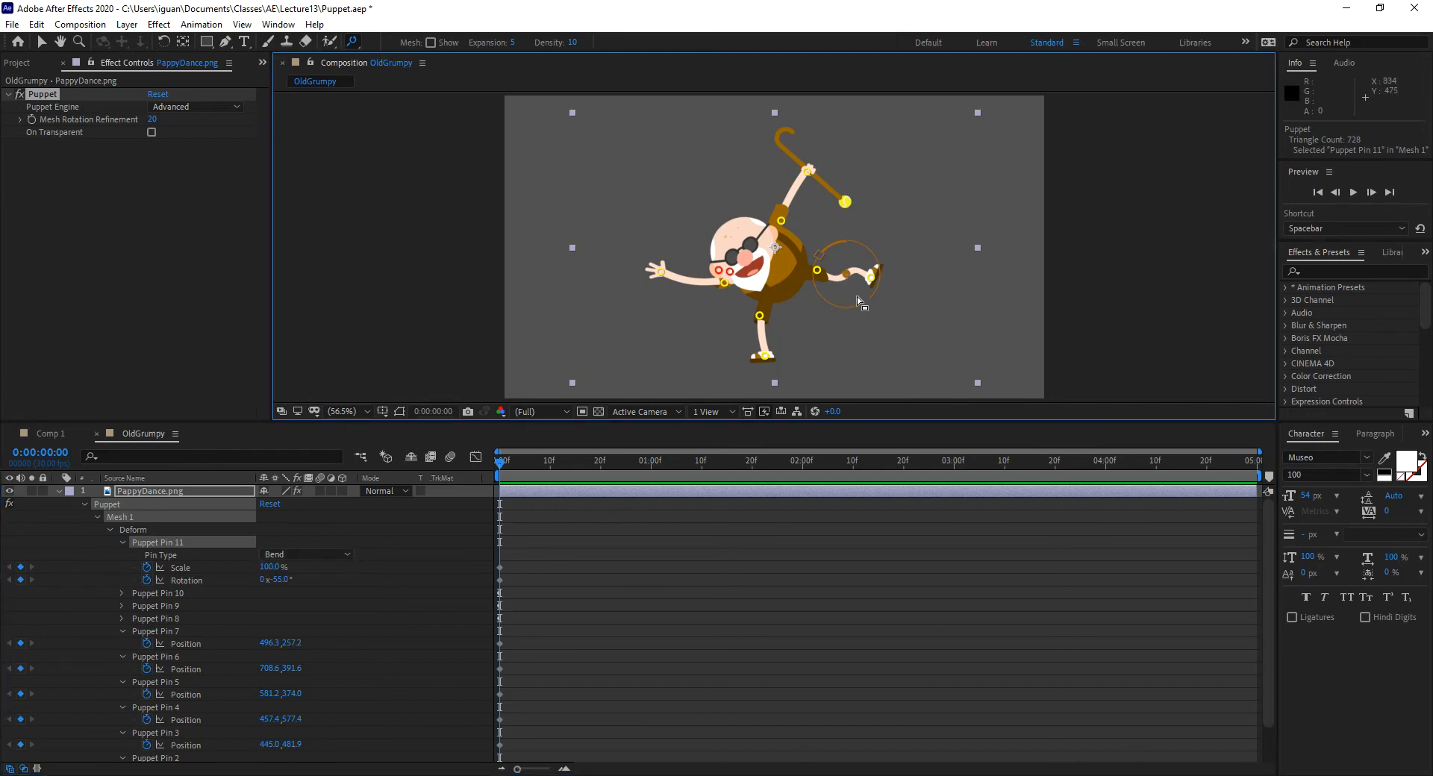
{"action": "key", "text": "Delete"}
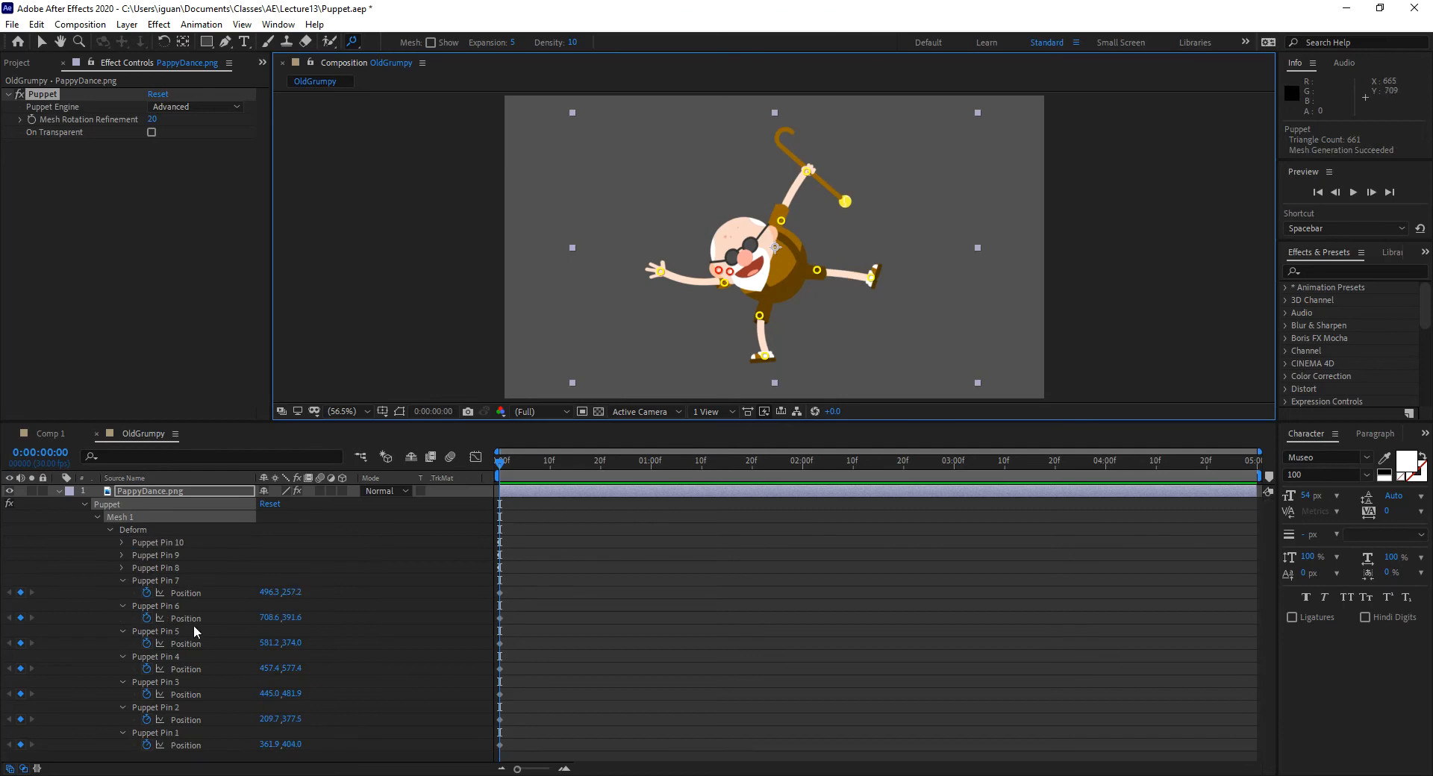
{"action": "left_click", "coordinate": [151, 541]}
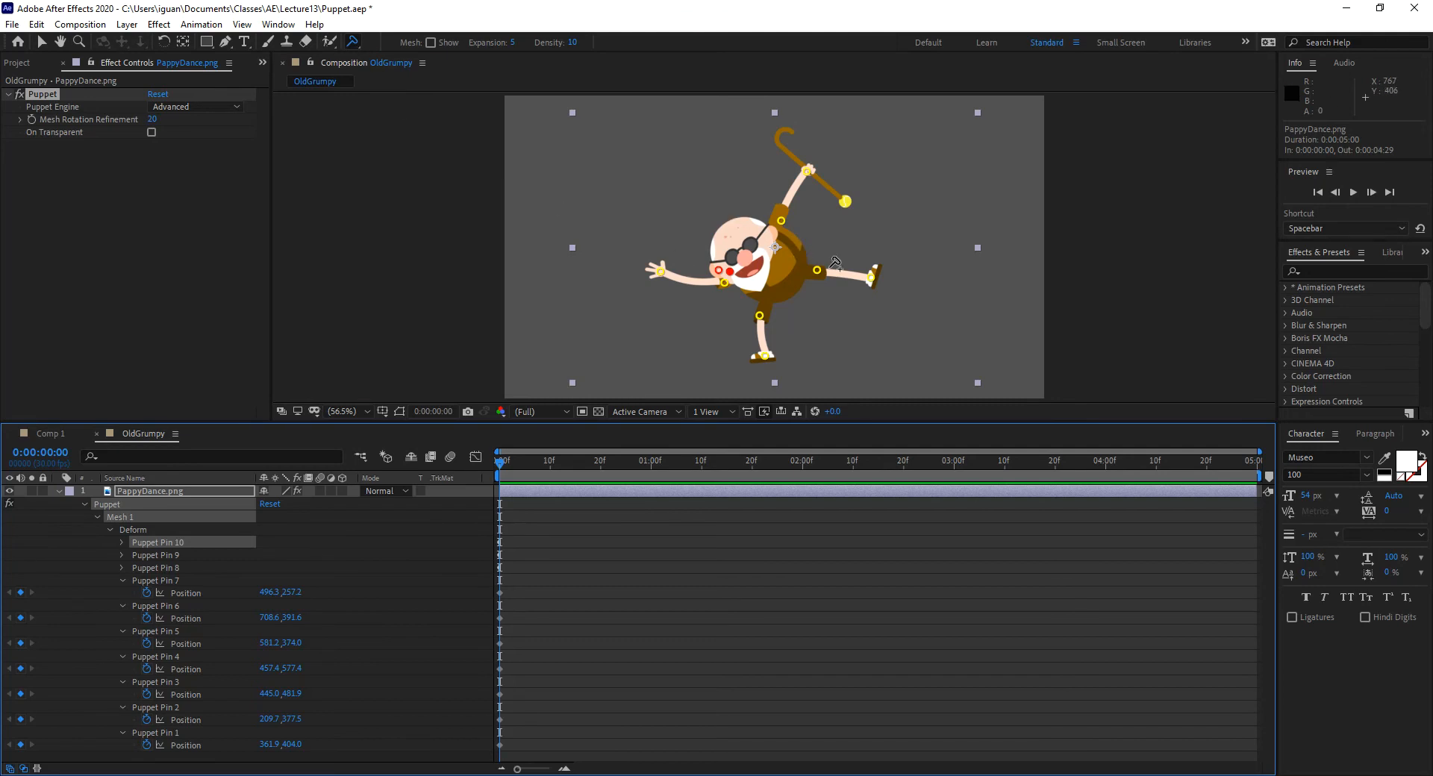
{"action": "left_click", "coordinate": [849, 273]}
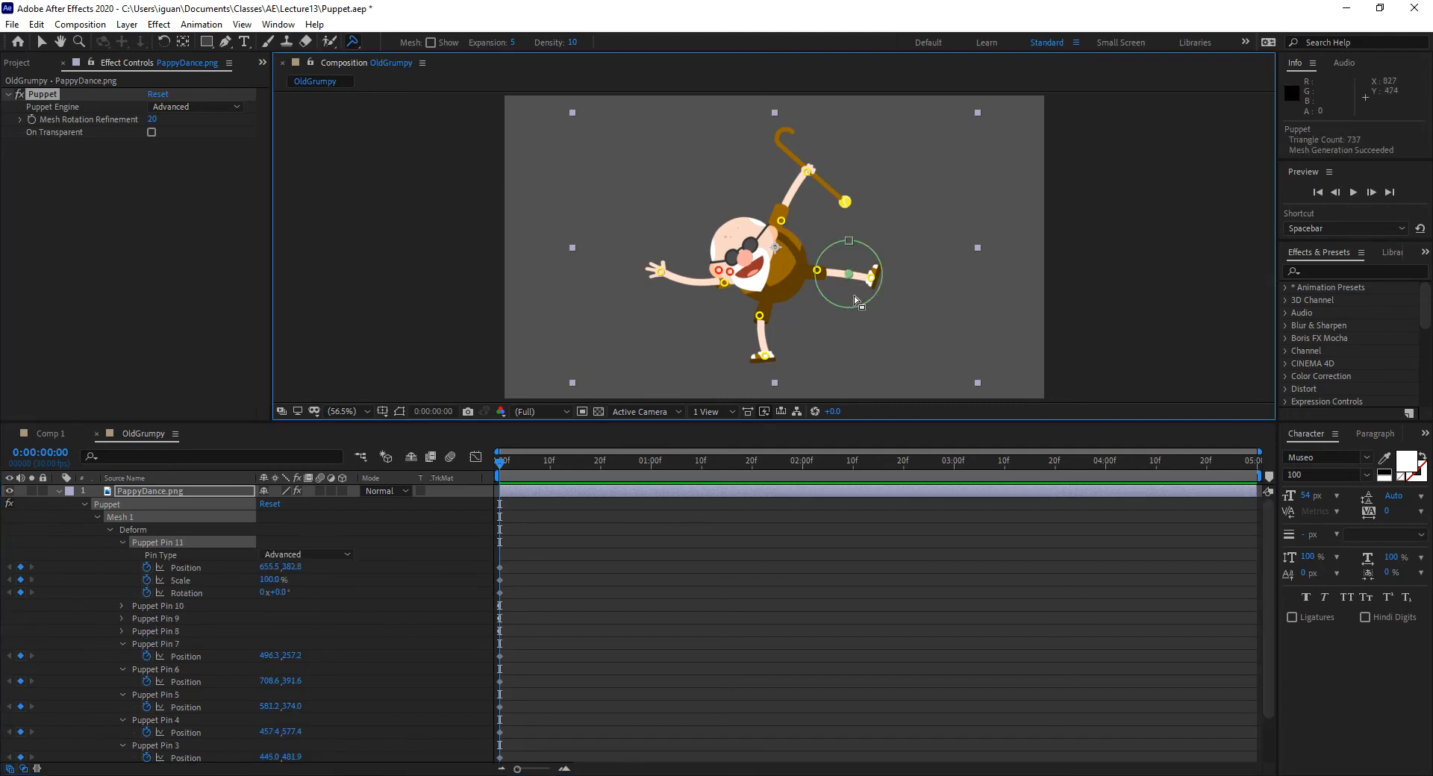
Try moving the leg's advanced pin and scaling it up to about 194%, undoing the changes.
{"action": "left_click_drag", "start_coordinate": [848, 274], "coordinate": [849, 227]}
{"action": "key", "text": "ctrl+z"}
{"action": "left_click_drag", "start_coordinate": [813, 292], "coordinate": [888, 160]}
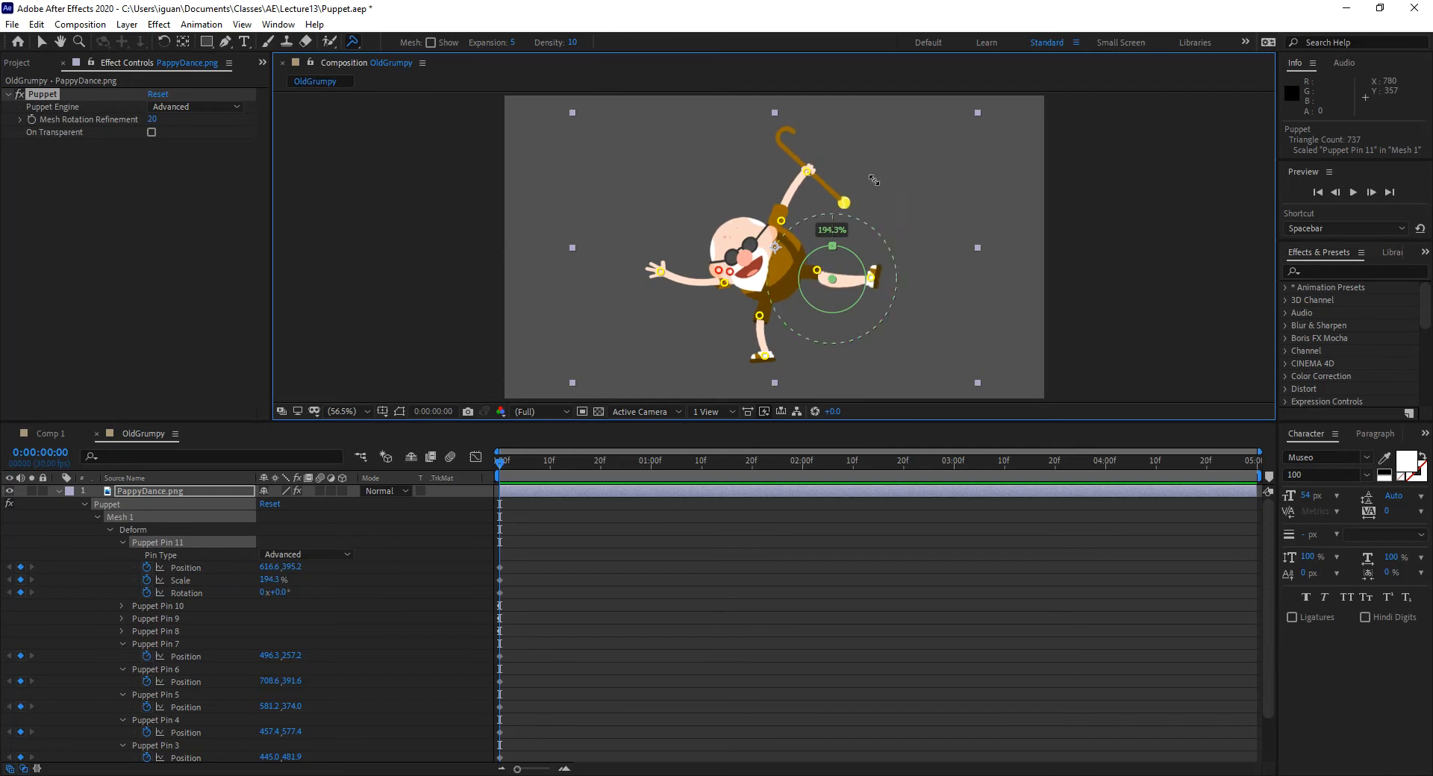
{"action": "left_click_drag", "start_coordinate": [809, 278], "coordinate": [882, 178]}
{"action": "key", "text": "ctrl+z"}
{"action": "key", "text": "ctrl+z"}
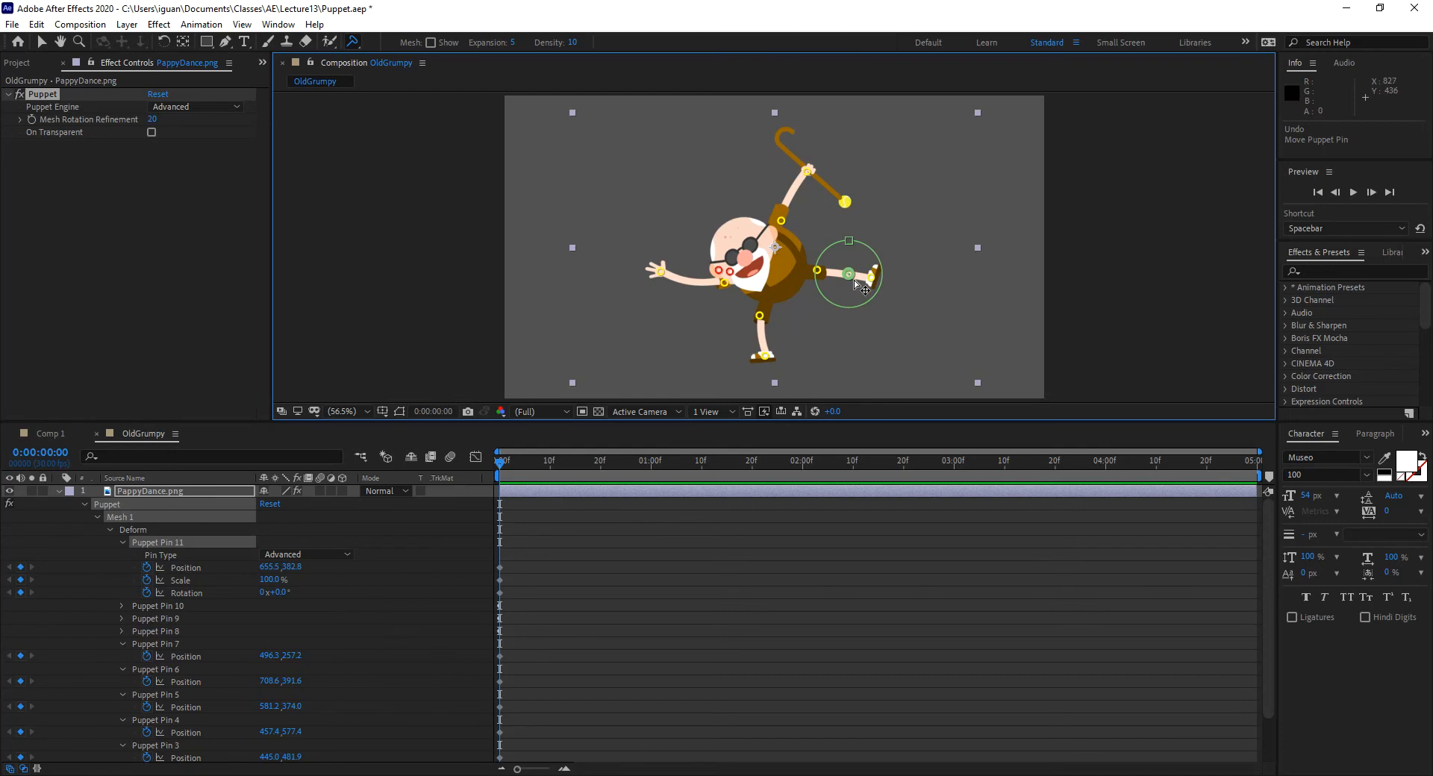
{"action": "left_click_drag", "start_coordinate": [850, 240], "coordinate": [884, 183]}
{"action": "key", "text": "ctrl+z"}
{"action": "left_click_drag", "start_coordinate": [850, 275], "coordinate": [845, 289]}
{"action": "key", "text": "ctrl+z"}
Swing the cane hand's pin down so the cane crosses the body, then raise it until the cane stands upright beside the body.
{"action": "left_click", "coordinate": [353, 42]}
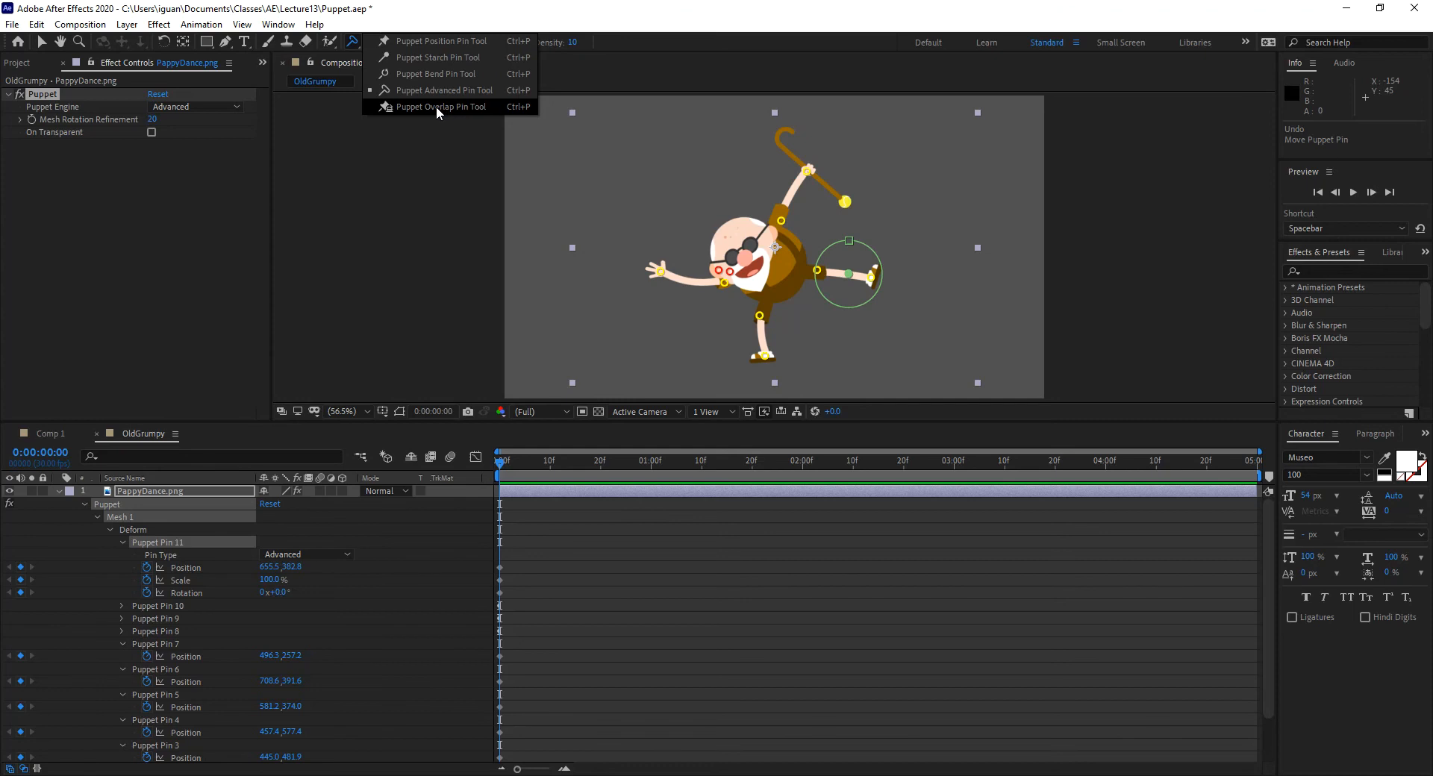
{"action": "left_click", "coordinate": [808, 172]}
{"action": "left_click_drag", "start_coordinate": [810, 174], "coordinate": [825, 237]}
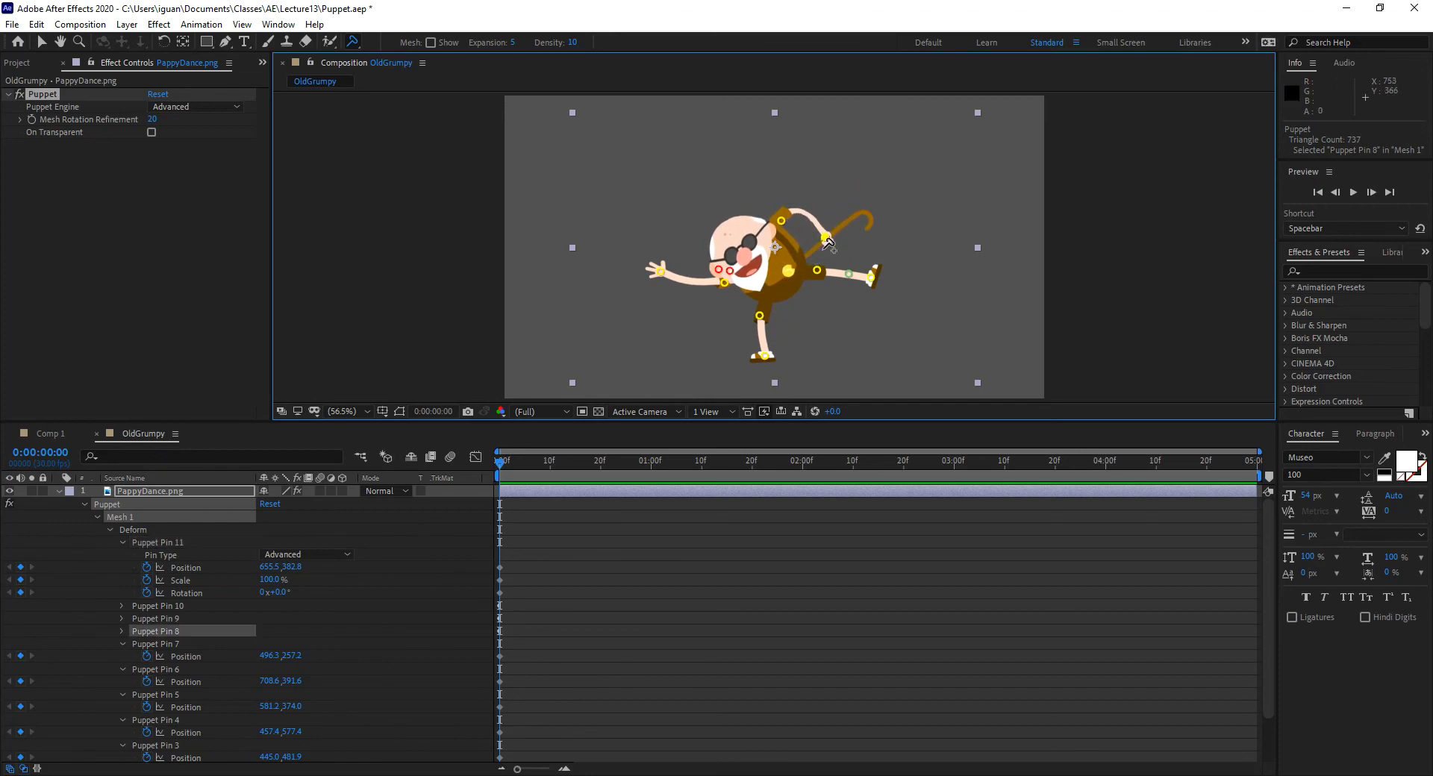
{"action": "mouse_move", "coordinate": [829, 239]}
{"action": "left_mouse_down"}
{"action": "mouse_move", "coordinate": [813, 198]}
{"action": "mouse_move", "coordinate": [816, 231]}
{"action": "left_mouse_up"}
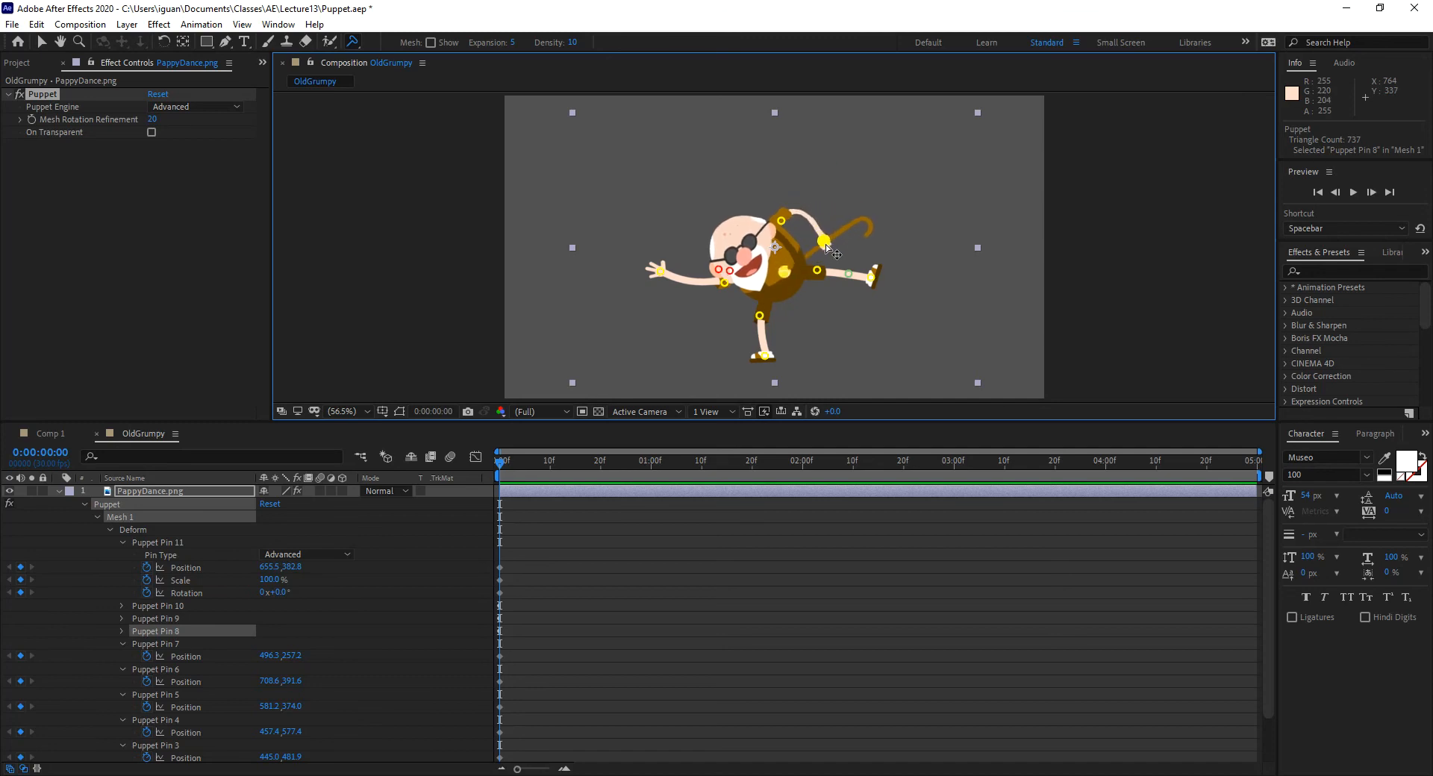
{"action": "left_click_drag", "start_coordinate": [849, 241], "coordinate": [825, 200]}
{"action": "key", "text": "ctrl+z"}
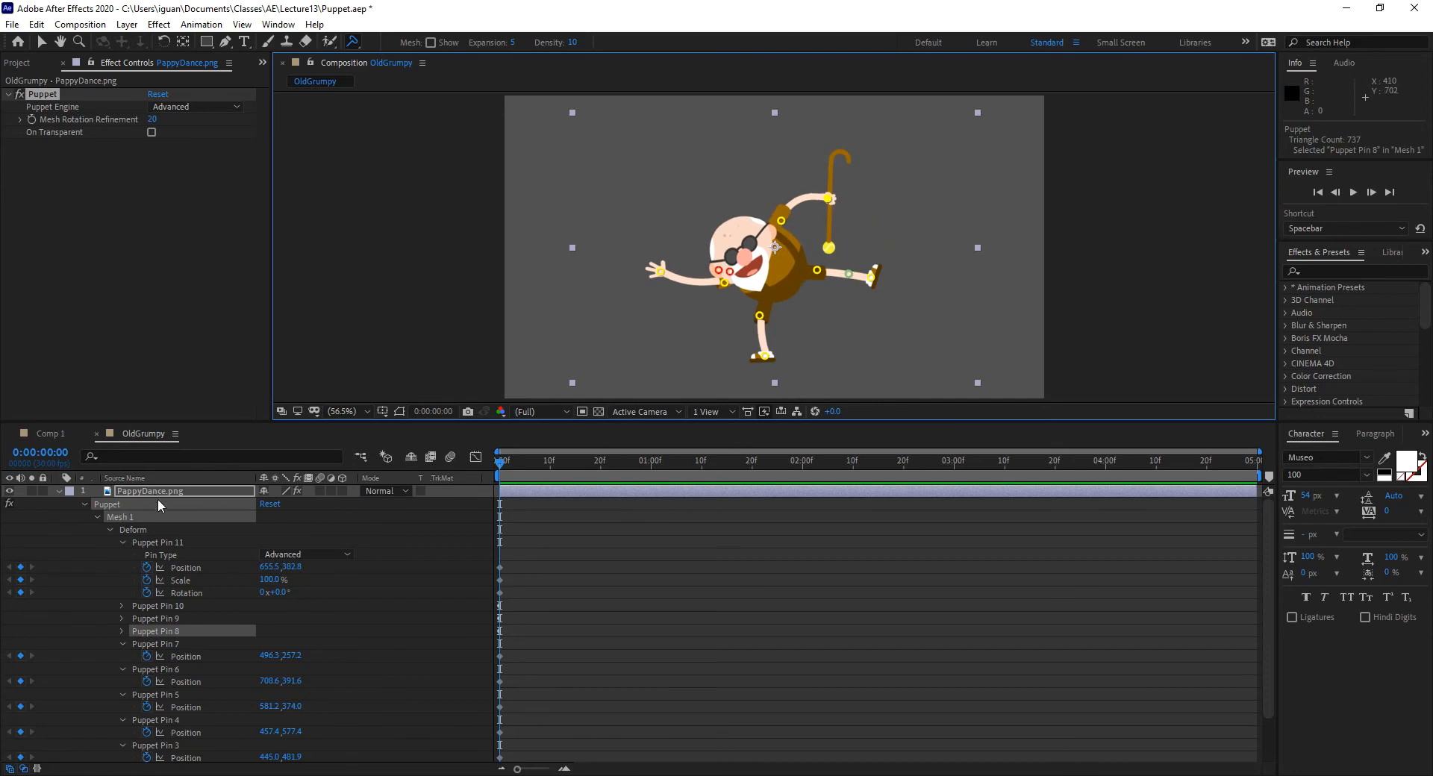
{"action": "left_click", "coordinate": [22, 64]}
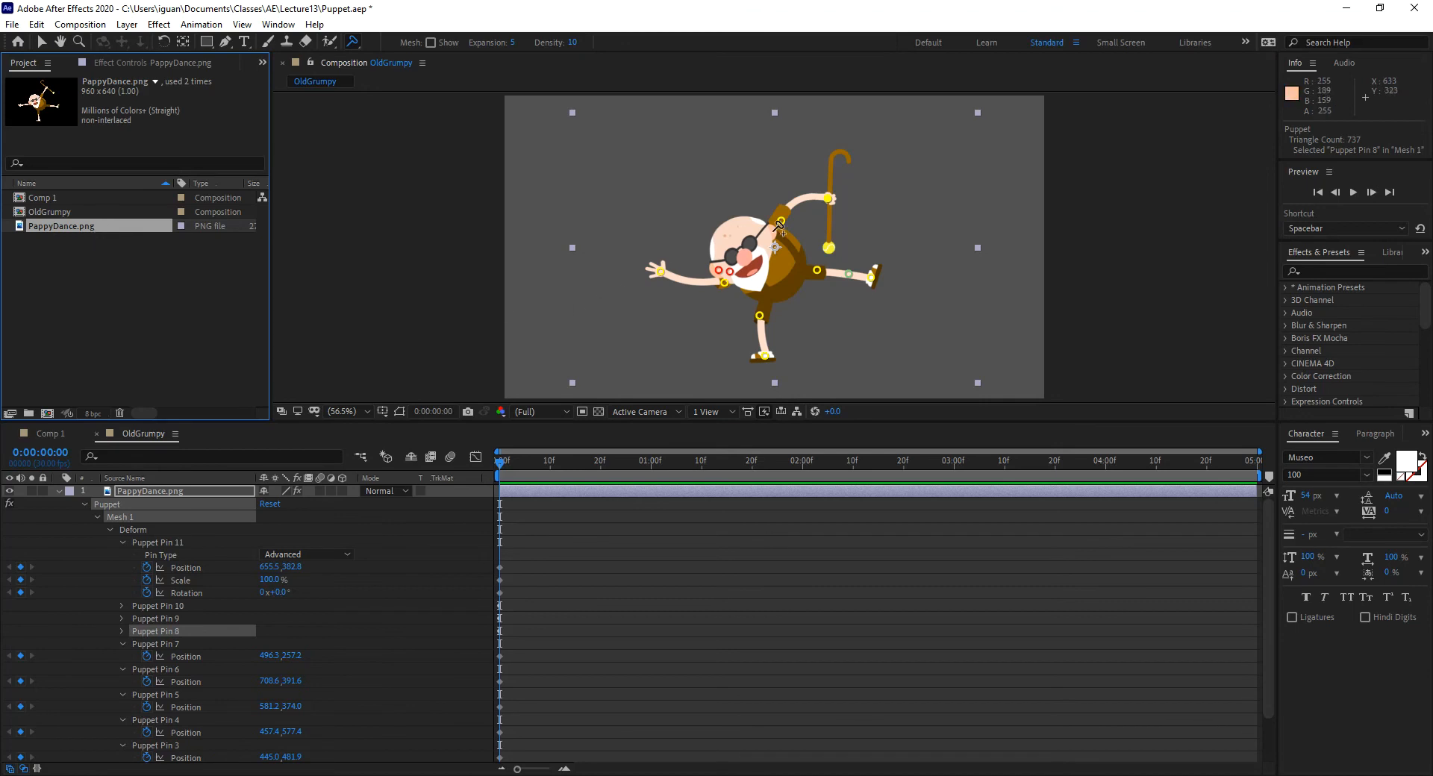
{"action": "left_click_drag", "start_coordinate": [828, 200], "coordinate": [833, 219]}
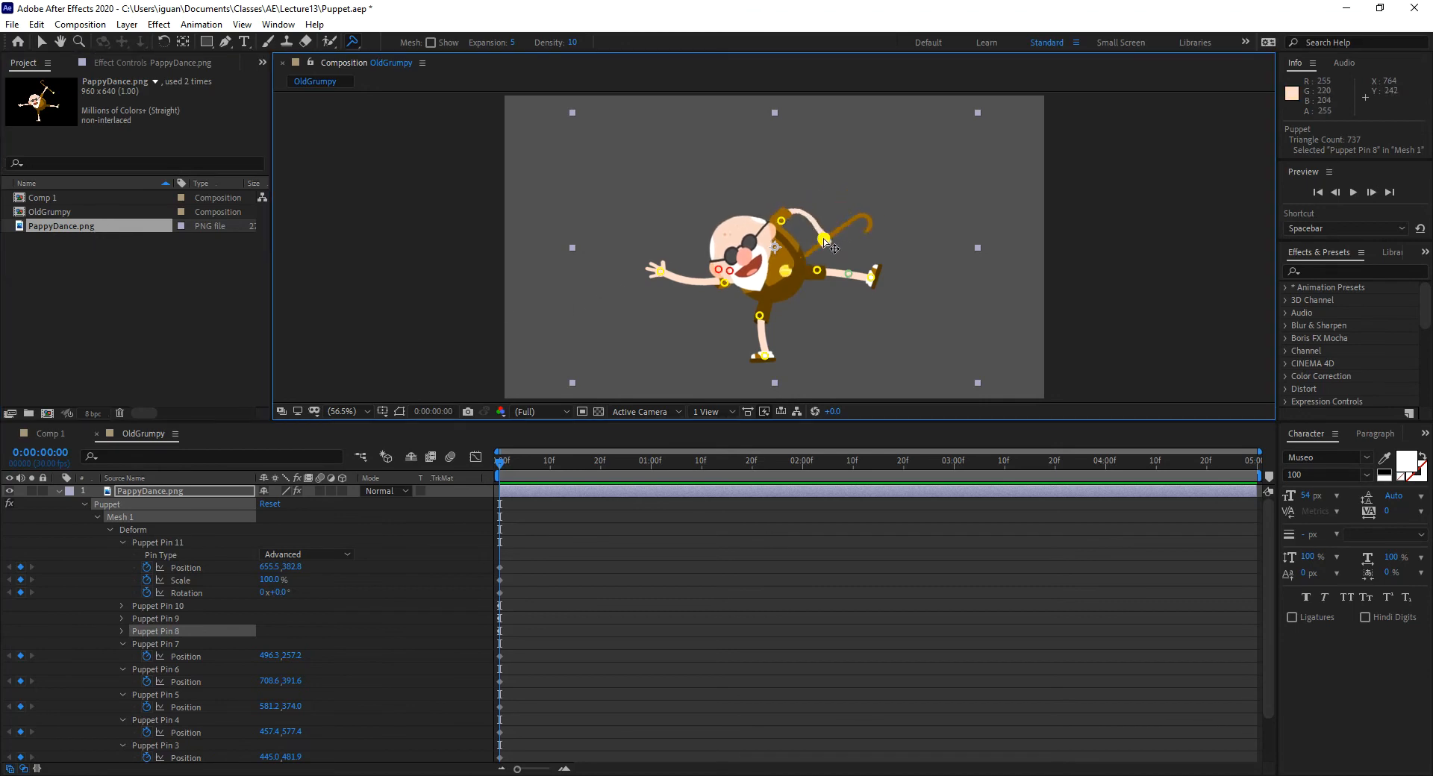
{"action": "left_click_drag", "start_coordinate": [838, 237], "coordinate": [829, 195]}
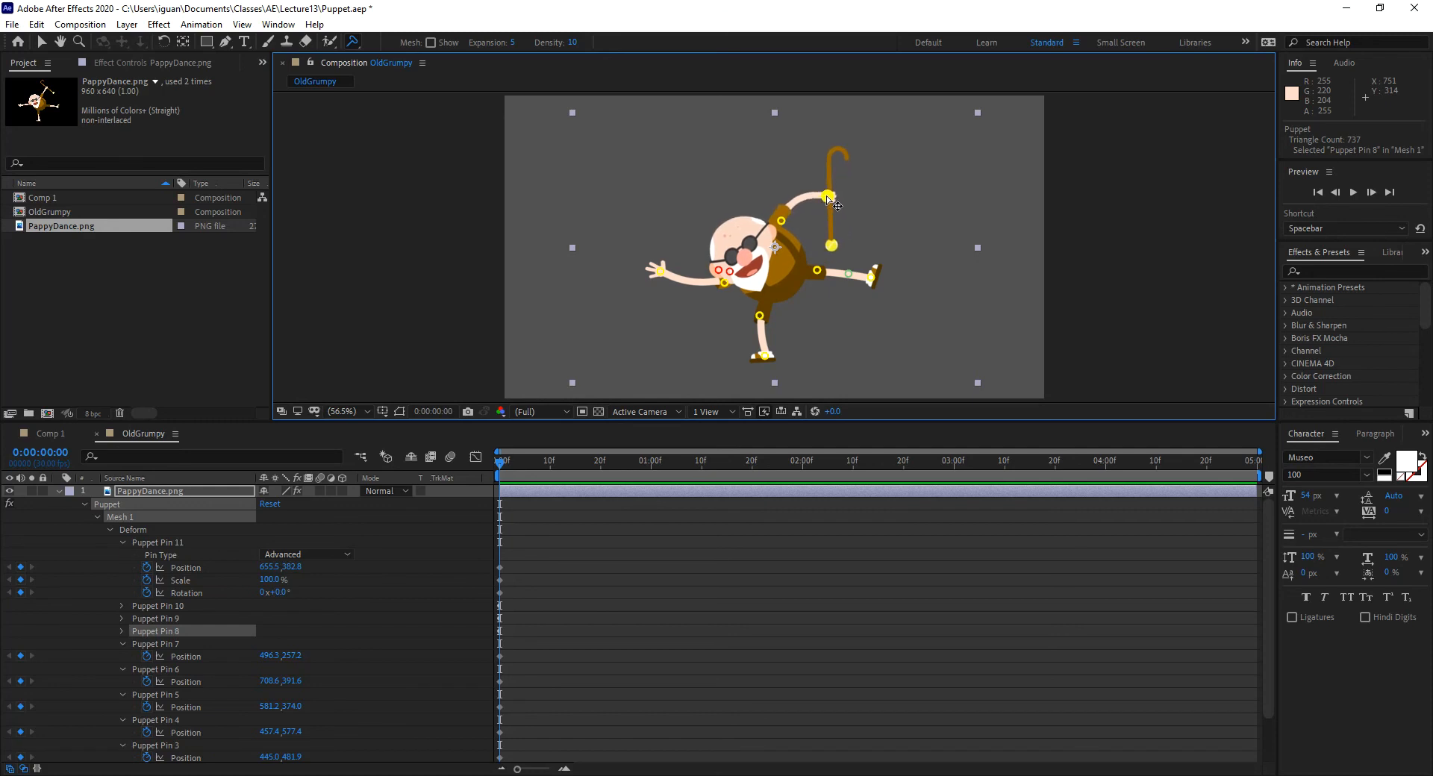
Place a Puppet Overlap pin on the cane area of the mesh outline near the raised hand and set its In Front value to -175%.
{"action": "left_click", "coordinate": [352, 42]}
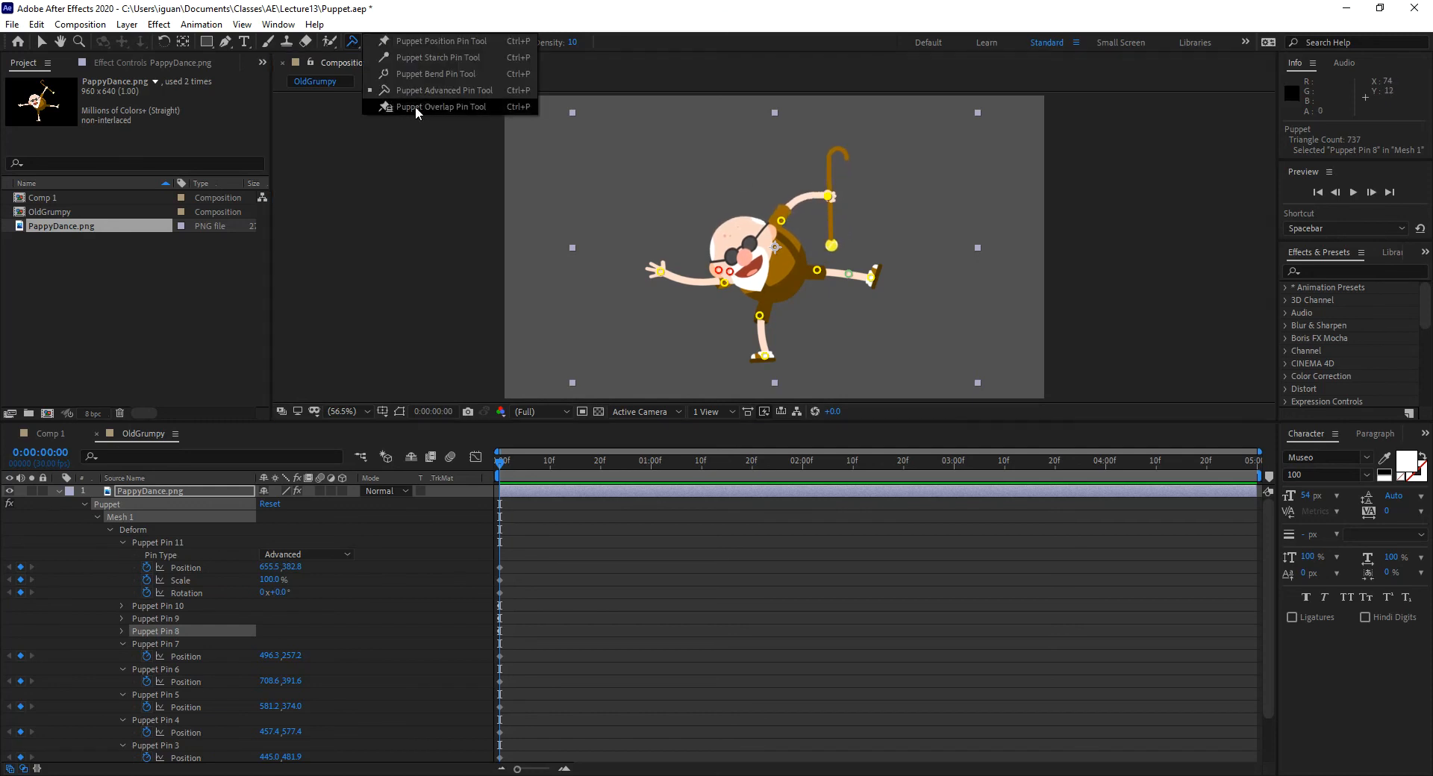
{"action": "left_click", "coordinate": [446, 106]}
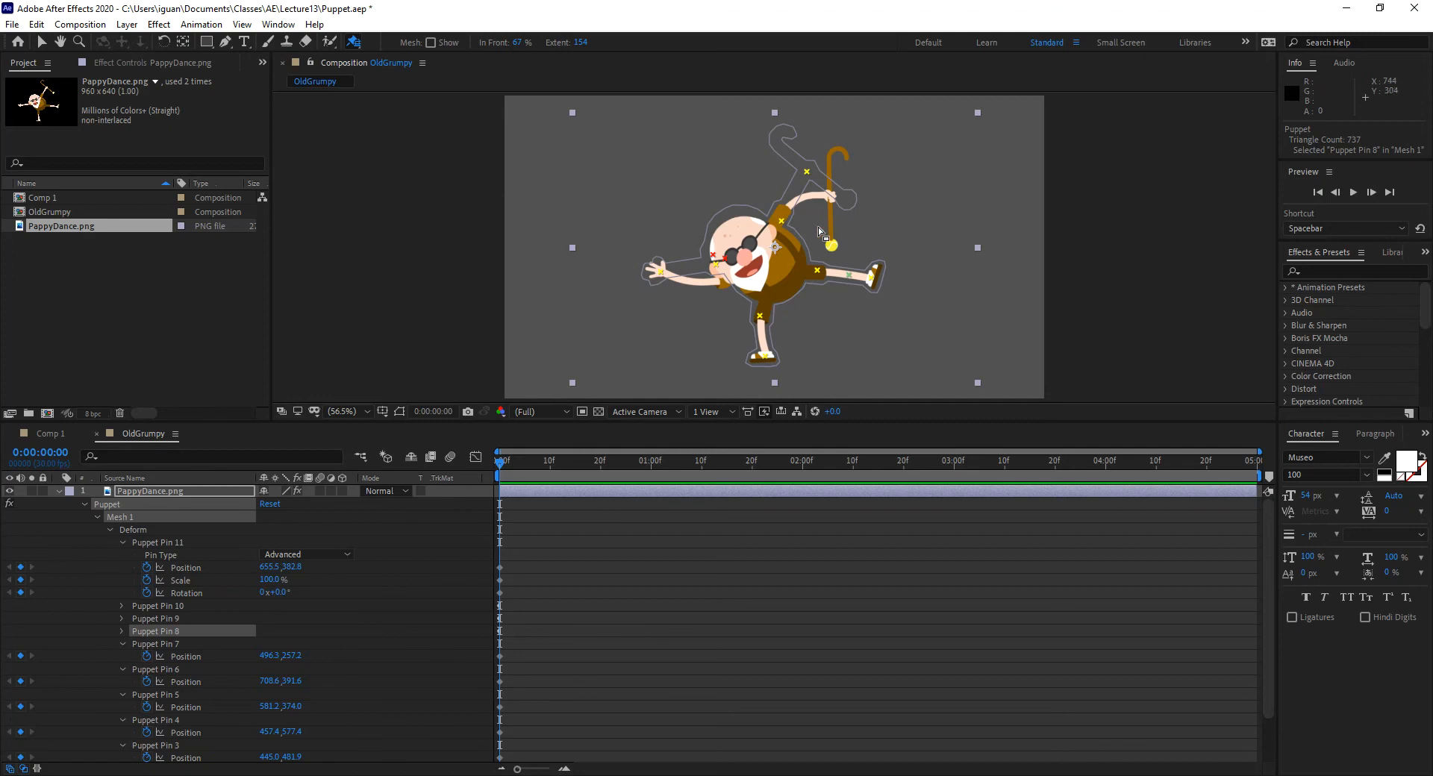
{"action": "left_click", "coordinate": [839, 193]}
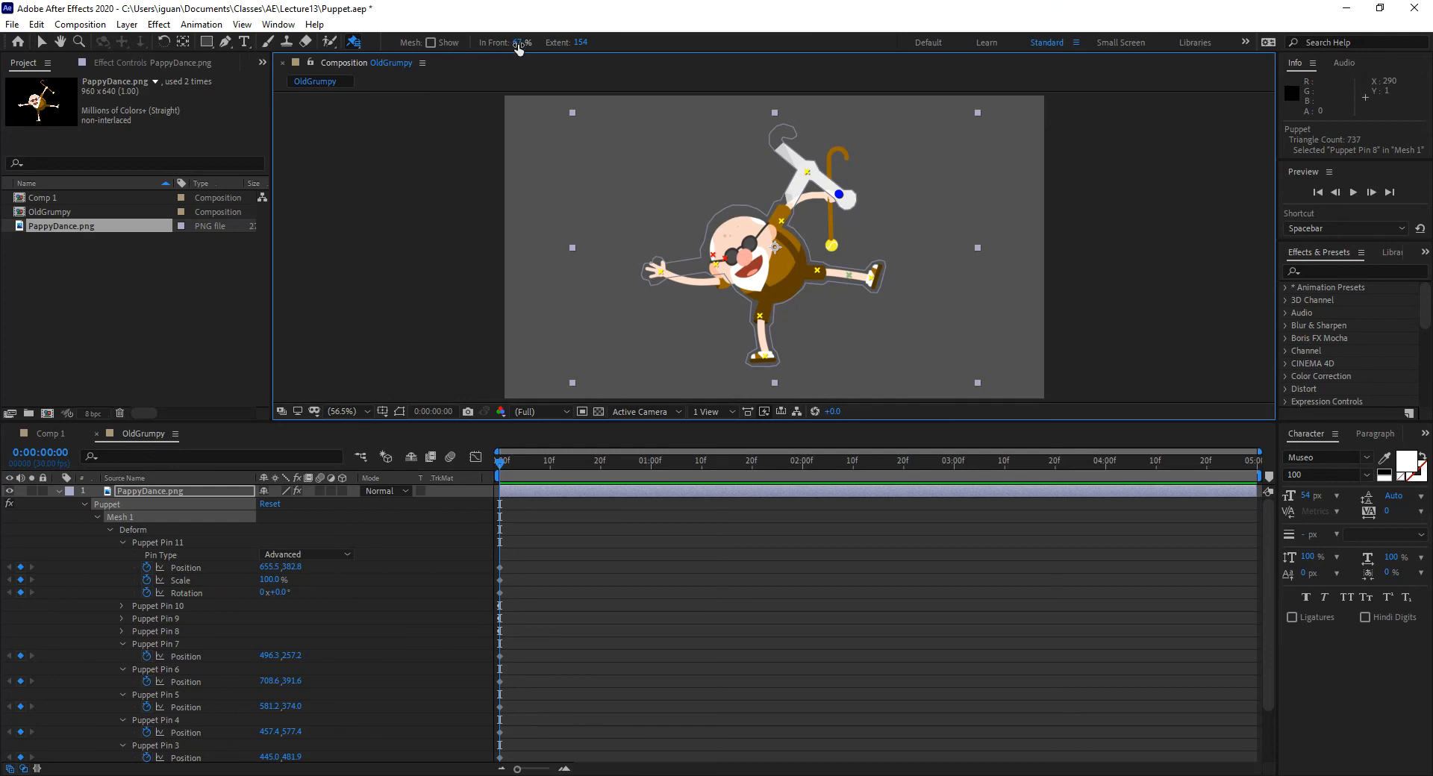
{"action": "left_click_drag", "start_coordinate": [512, 45], "coordinate": [369, 60]}
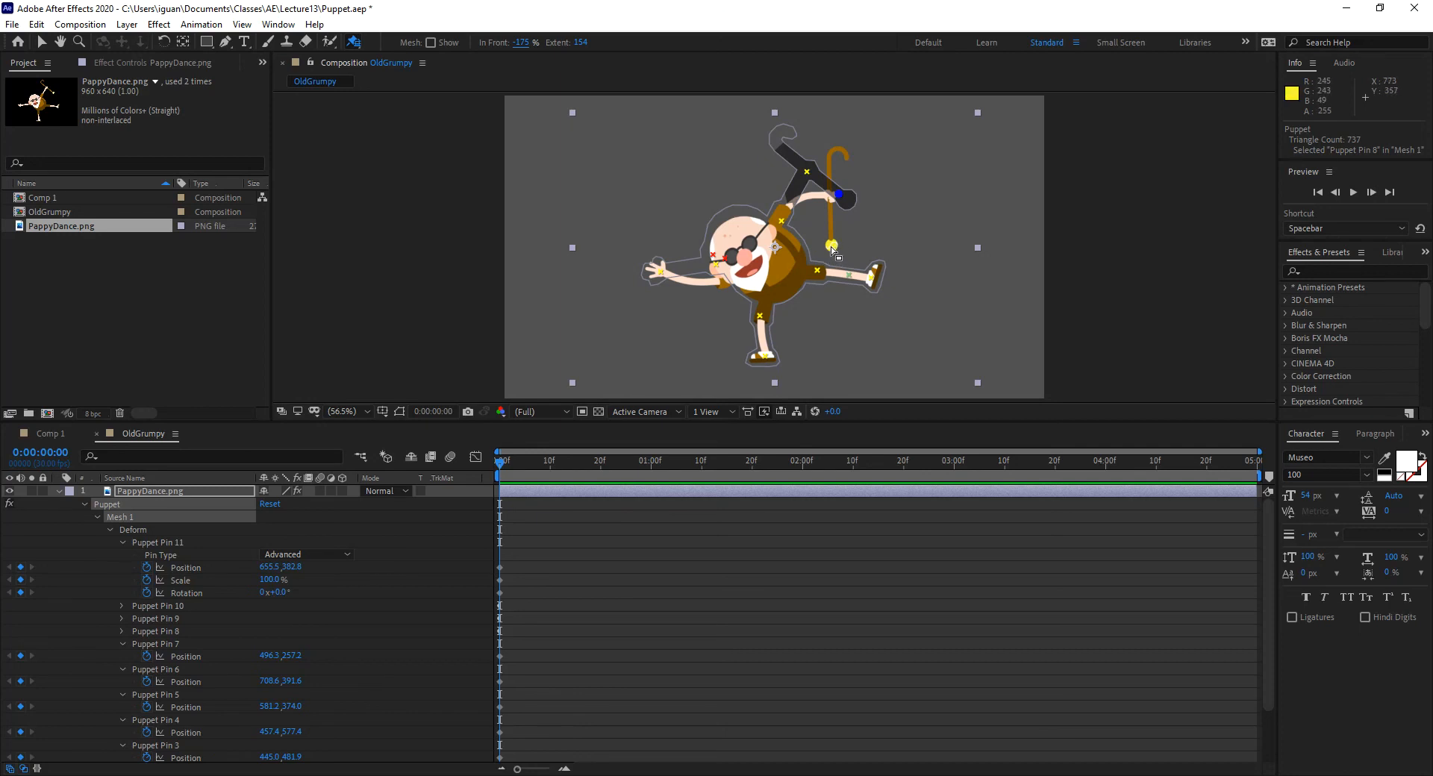
{"action": "left_click", "coordinate": [831, 248]}
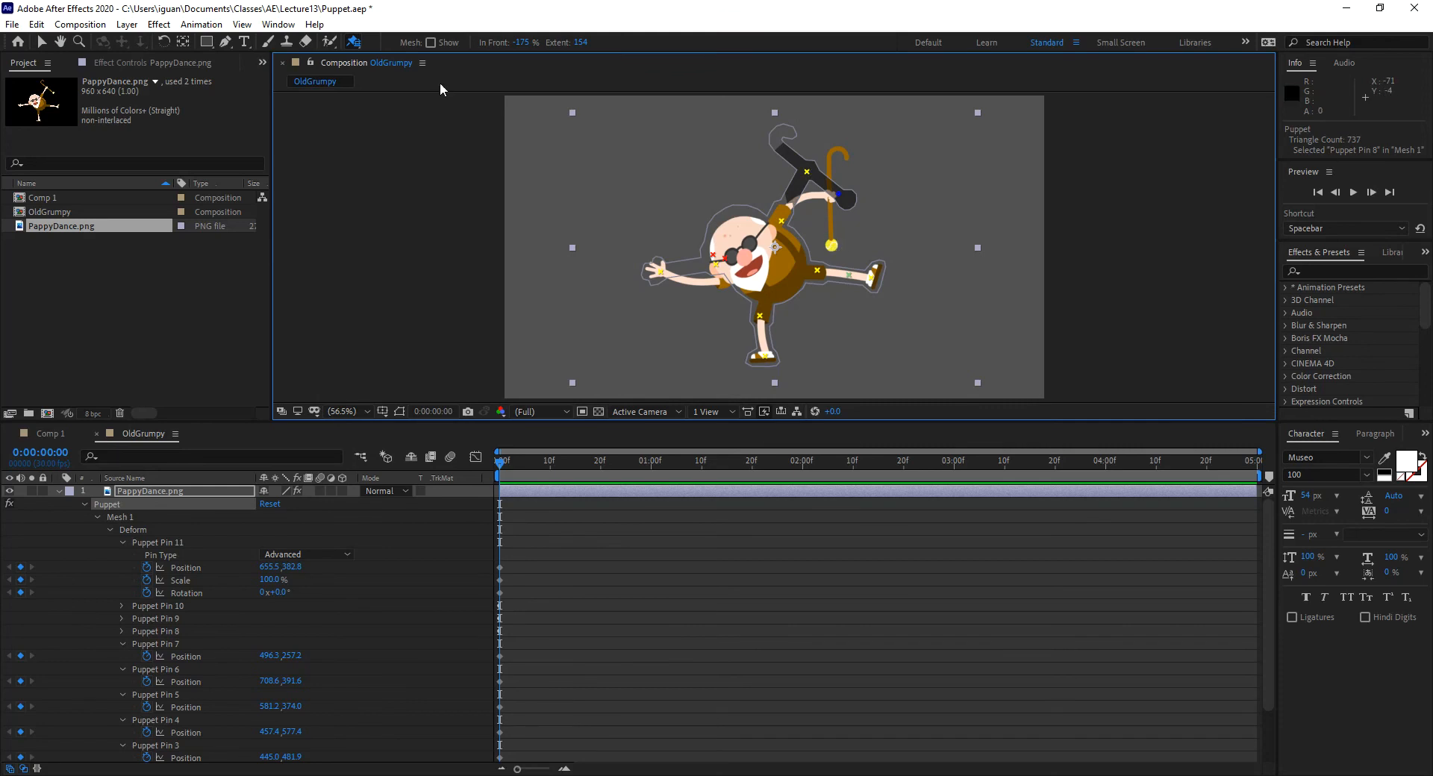
{"action": "left_click", "coordinate": [355, 43]}
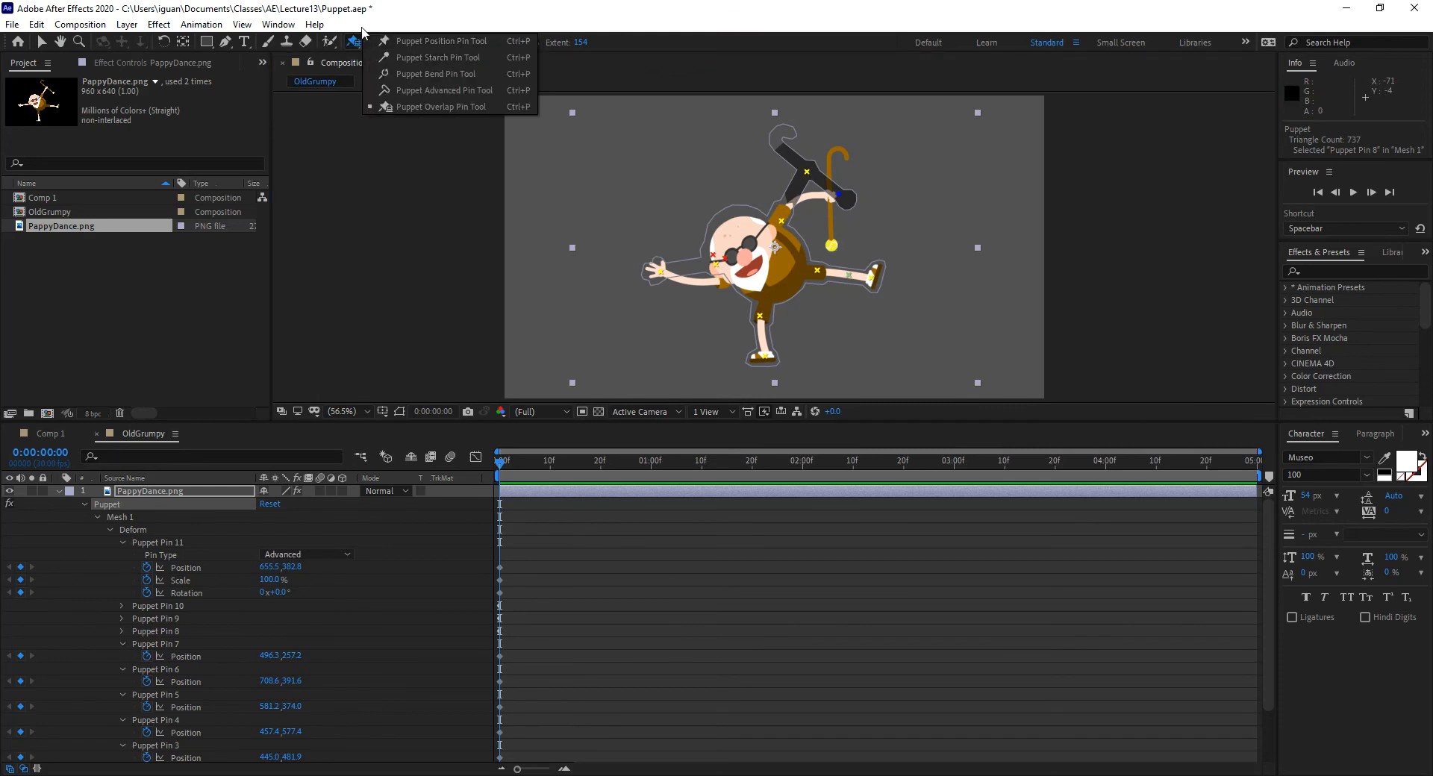
{"action": "left_click", "coordinate": [41, 42]}
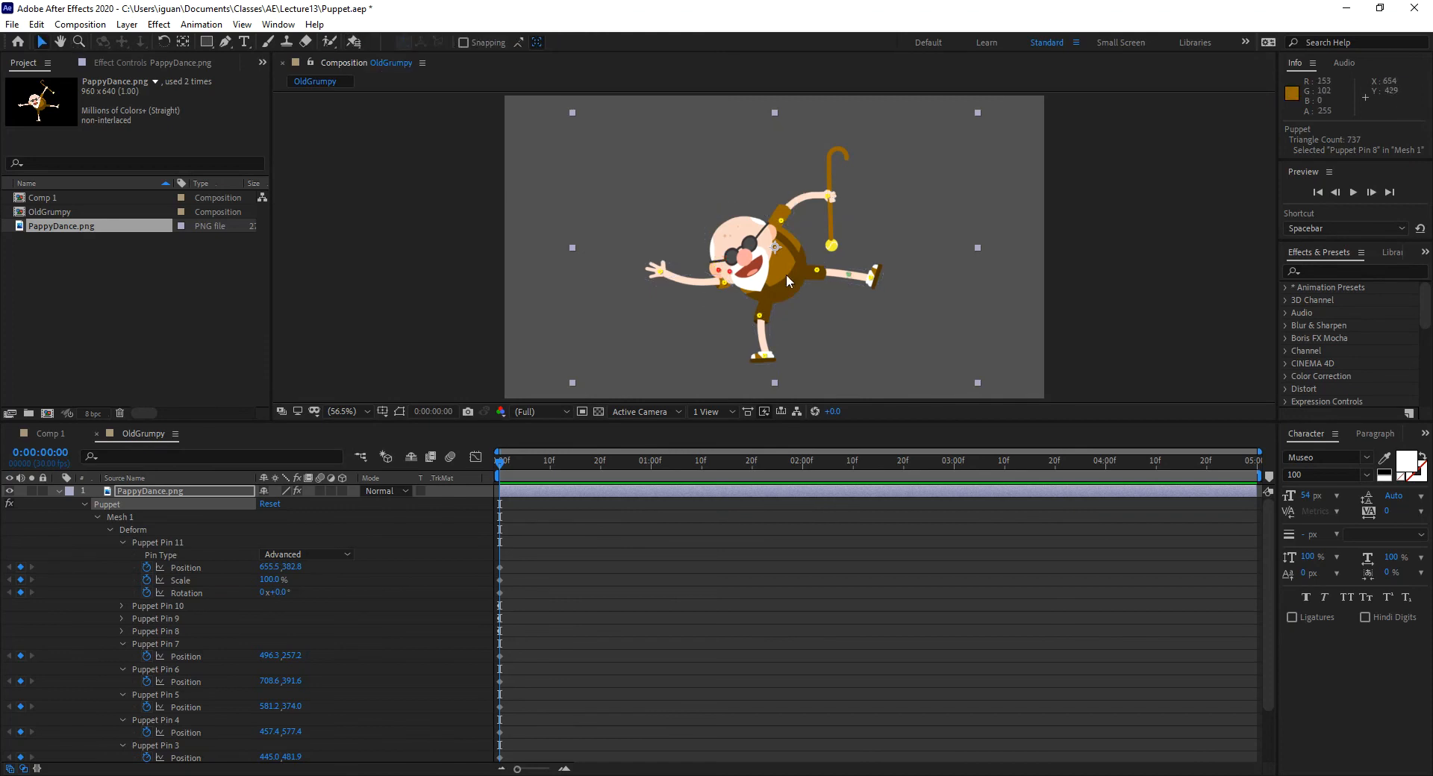
{"action": "left_click", "coordinate": [832, 248]}
{"action": "left_click_drag", "start_coordinate": [832, 247], "coordinate": [836, 254]}
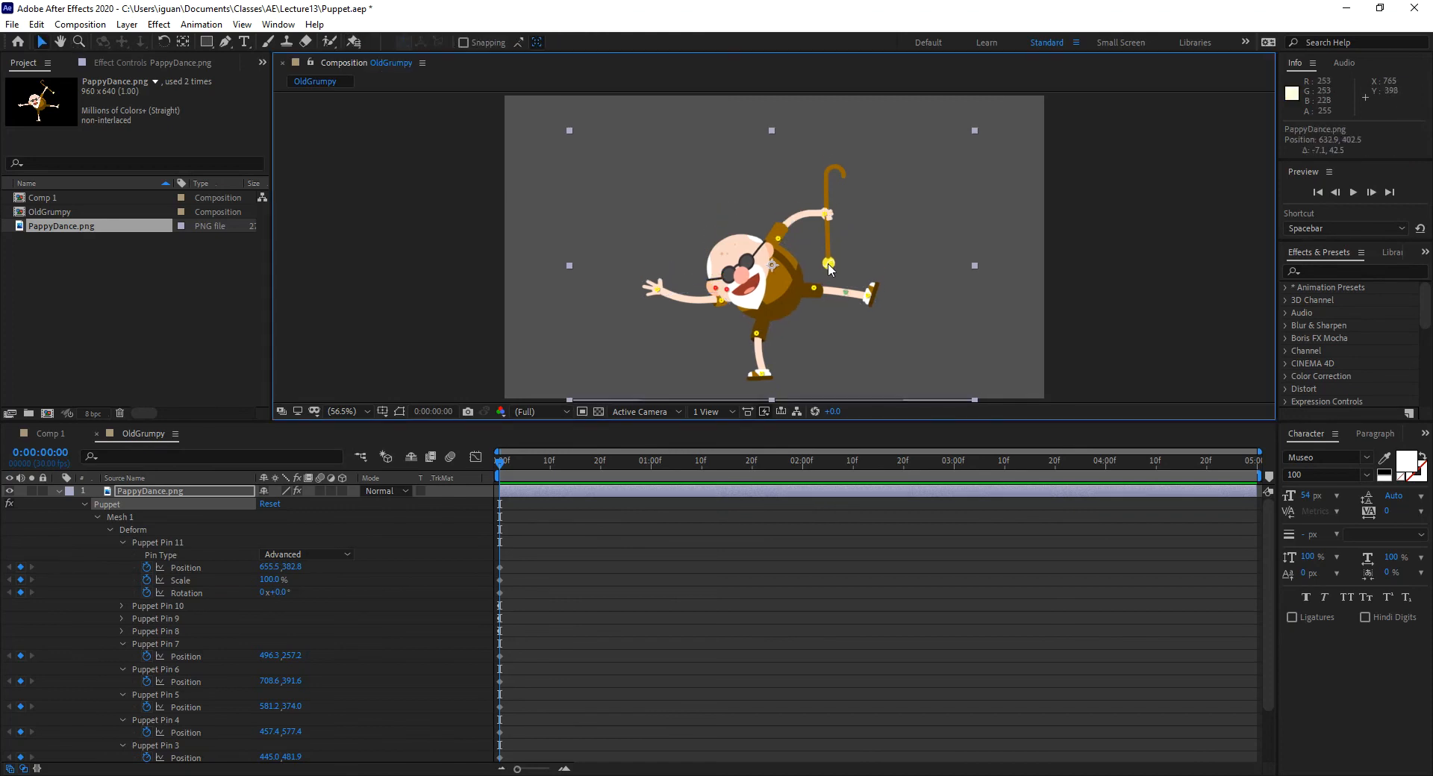
{"action": "key", "text": "ctrl+z"}
{"action": "mouse_move", "coordinate": [833, 246]}
{"action": "left_mouse_down"}
{"action": "mouse_move", "coordinate": [828, 270]}
{"action": "mouse_move", "coordinate": [832, 247]}
{"action": "mouse_move", "coordinate": [808, 260]}
{"action": "mouse_move", "coordinate": [835, 252]}
{"action": "left_mouse_up"}
{"action": "key", "text": "ctrl+z"}
{"action": "left_click", "coordinate": [781, 221]}
{"action": "key", "text": "ctrl+z"}
{"action": "key", "text": "ctrl+z"}
{"action": "key", "text": "ctrl+z"}
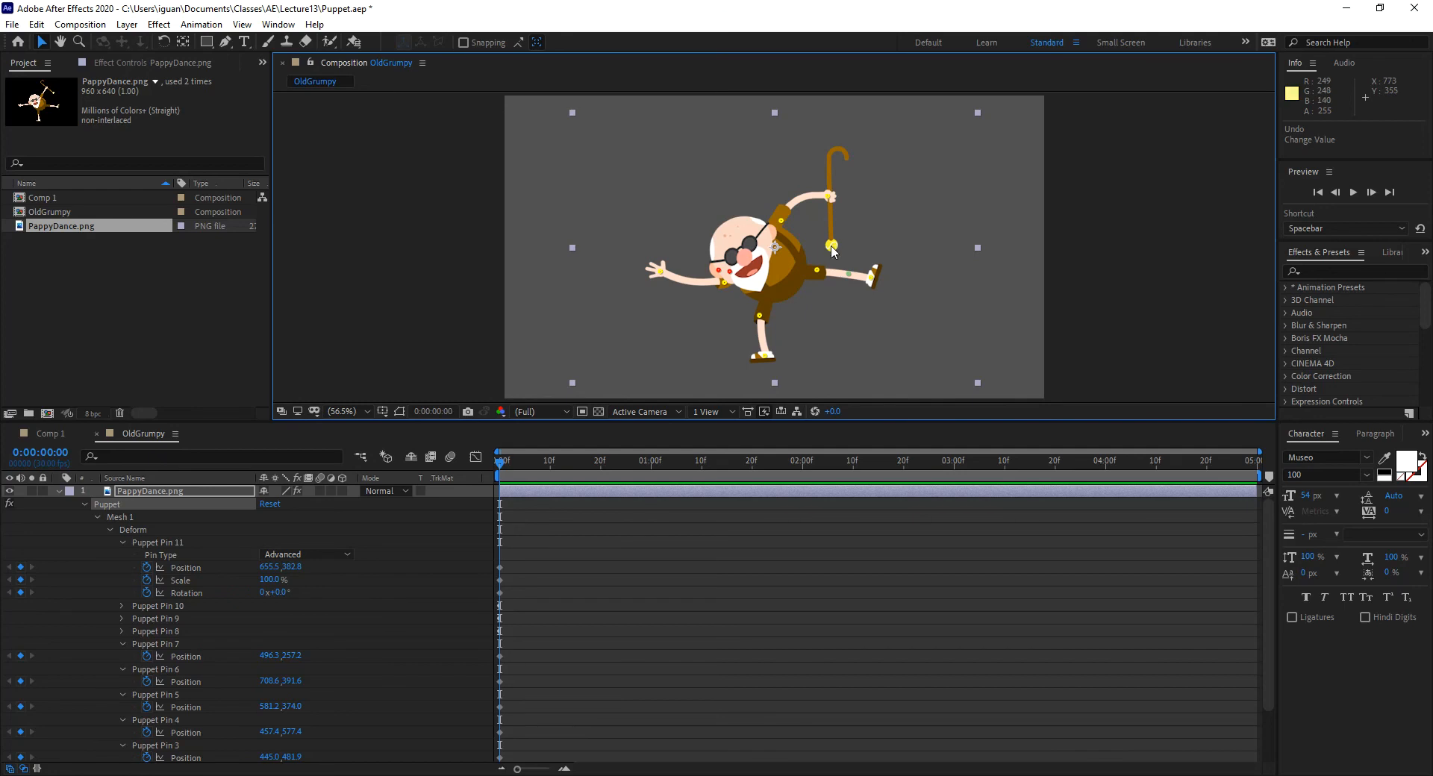
Lower the cane hand's pin slightly so the cane tilts with its ball end closer to the body.
{"action": "scroll", "coordinate": [834, 249], "scroll_direction": "up", "scroll_amount": 5}
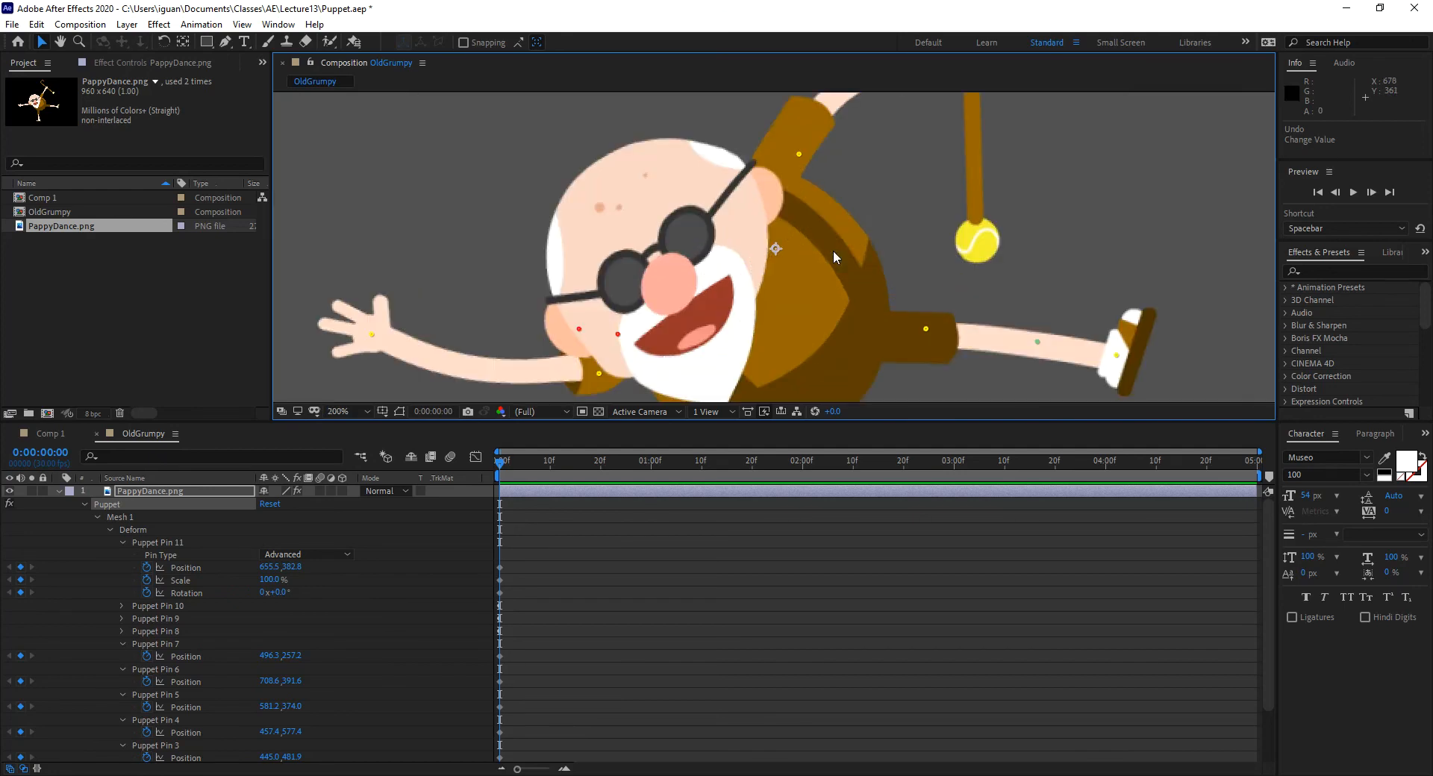
{"action": "scroll", "coordinate": [834, 250], "scroll_direction": "down", "scroll_amount": 3}
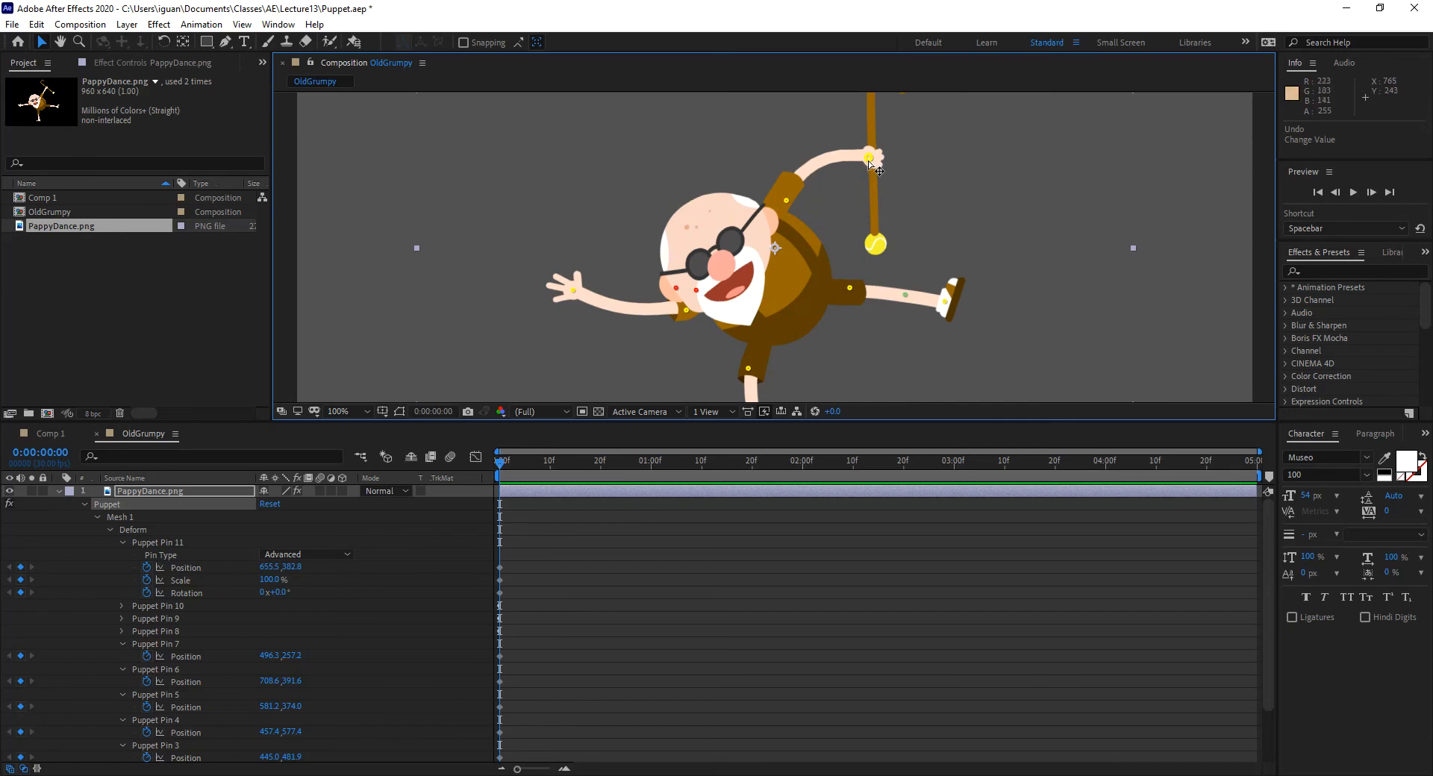
{"action": "scroll", "coordinate": [867, 163], "scroll_direction": "down", "scroll_amount": 4}
{"action": "scroll", "coordinate": [867, 162], "scroll_direction": "up", "scroll_amount": 2}
{"action": "scroll", "coordinate": [867, 163], "scroll_direction": "up", "scroll_amount": 1}
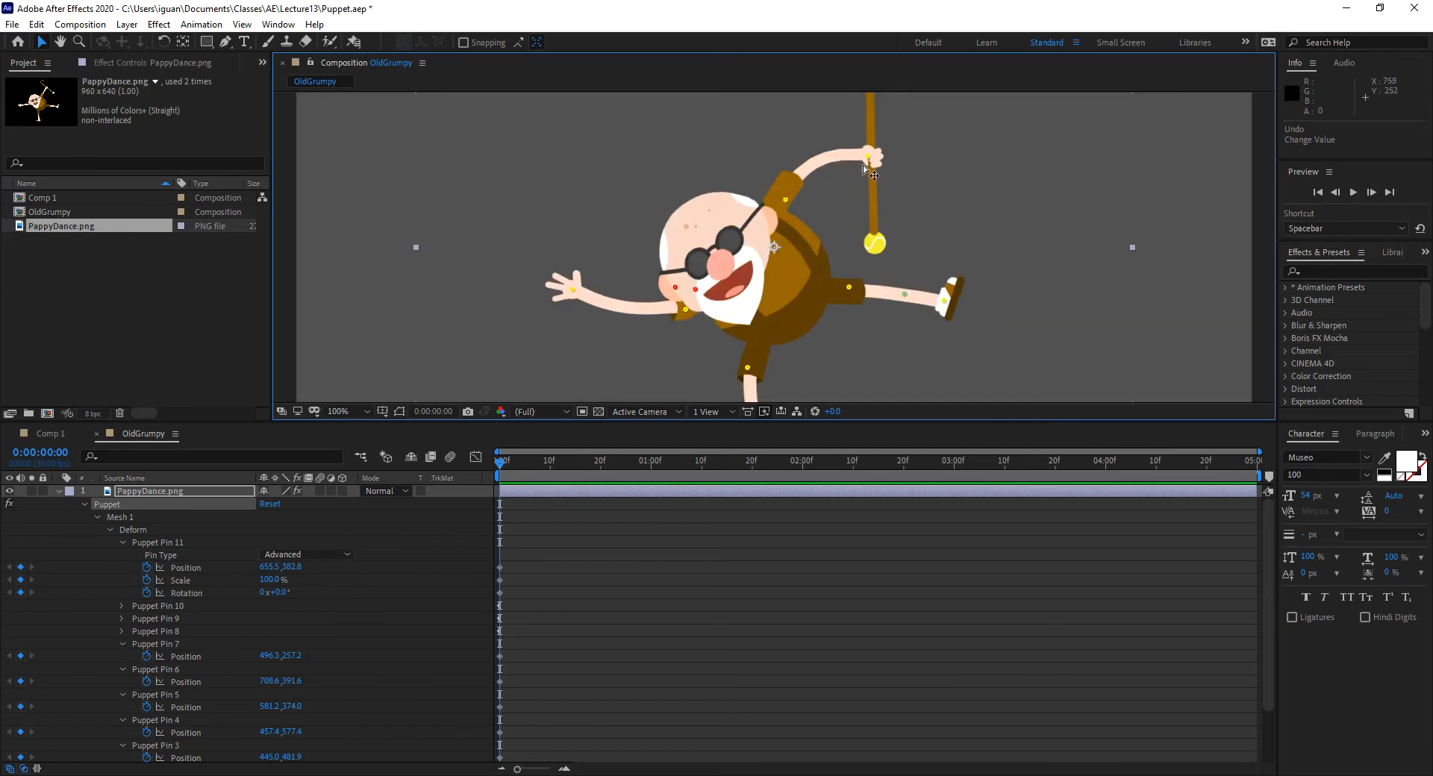
{"action": "mouse_move", "coordinate": [867, 157]}
{"action": "left_mouse_down"}
{"action": "mouse_move", "coordinate": [860, 199]}
{"action": "mouse_move", "coordinate": [836, 179]}
{"action": "mouse_move", "coordinate": [887, 203]}
{"action": "mouse_move", "coordinate": [859, 196]}
{"action": "mouse_move", "coordinate": [818, 224]}
{"action": "mouse_move", "coordinate": [884, 204]}
{"action": "mouse_move", "coordinate": [874, 178]}
{"action": "left_mouse_up"}
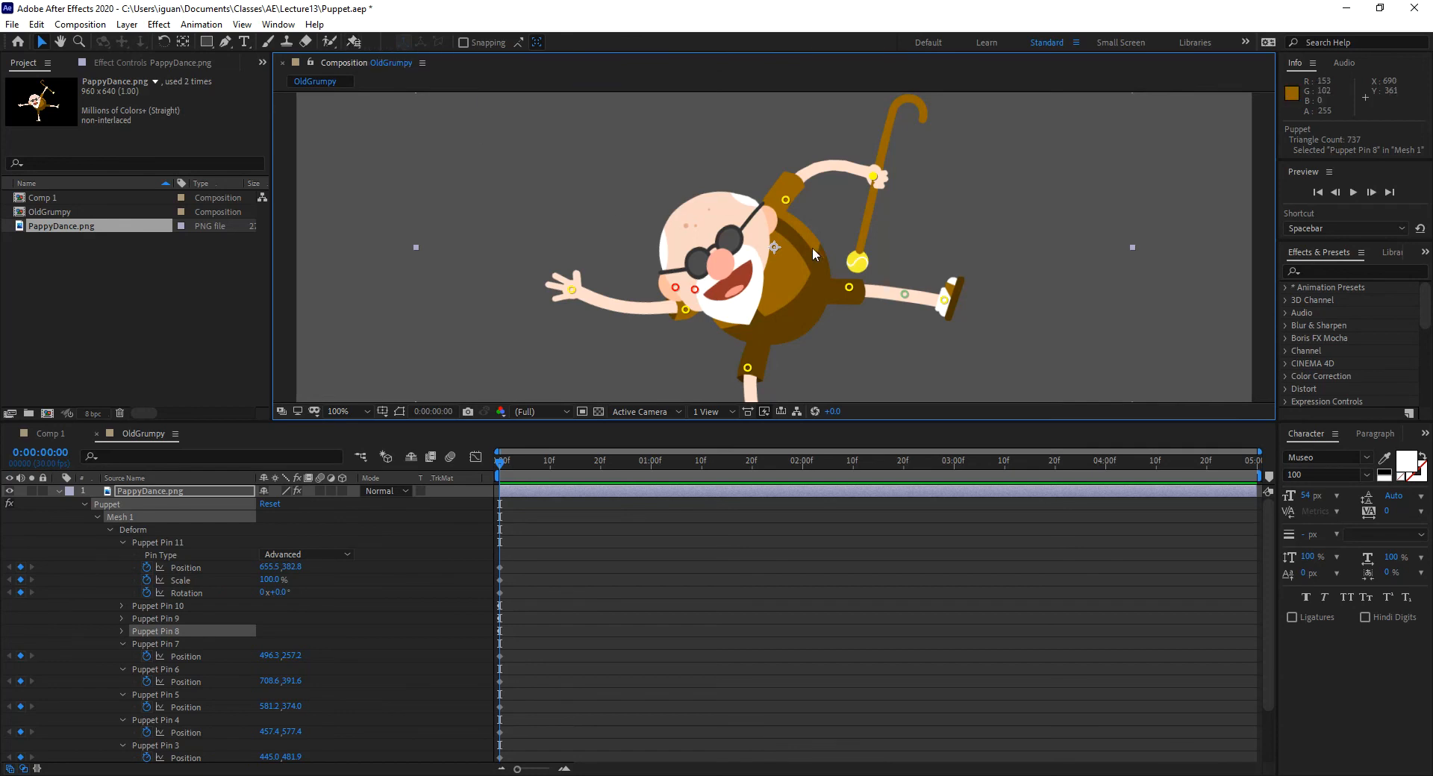
Set the cane overlap pin's In Front value to 81% and try adding a second overlap pin at the bend of the arm outline.
{"action": "left_click", "coordinate": [354, 42]}
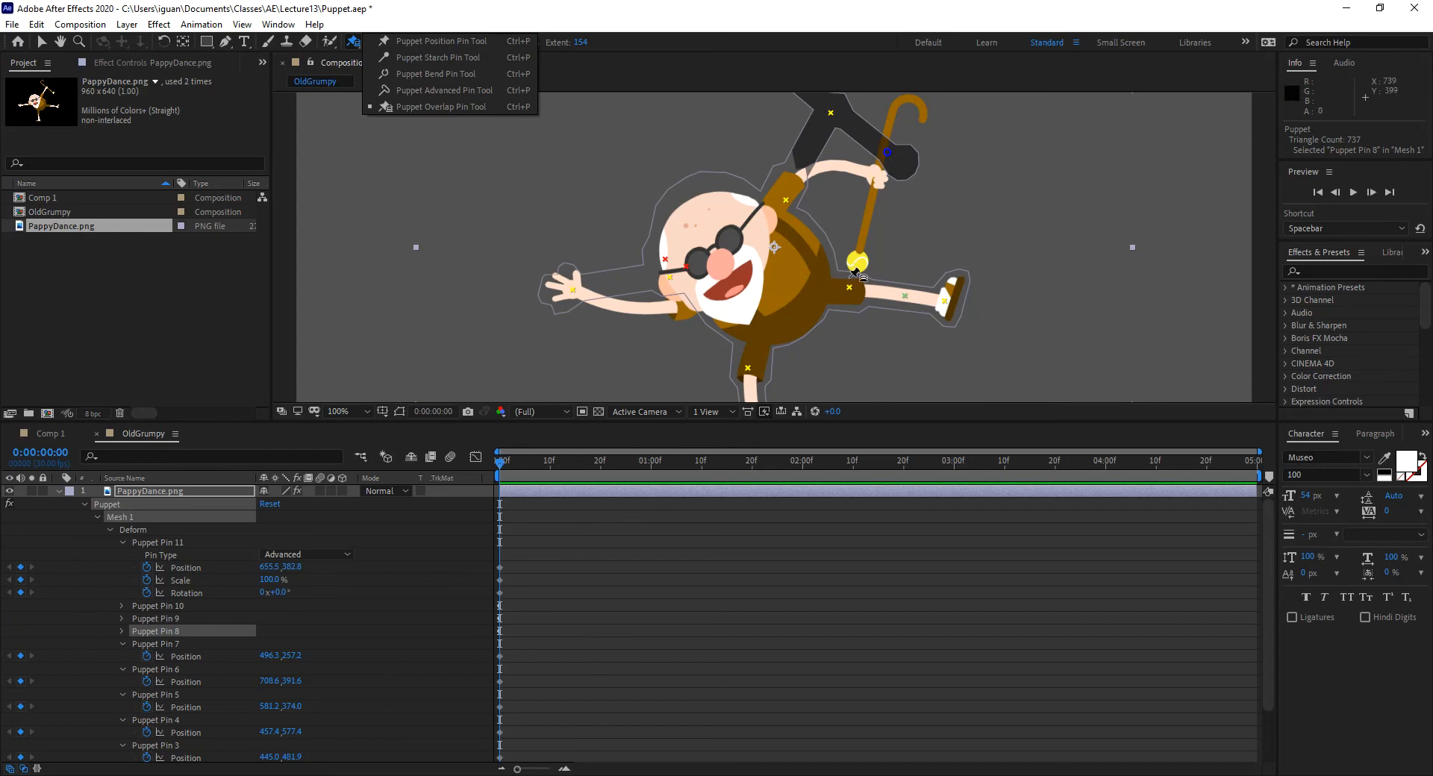
{"action": "left_click", "coordinate": [887, 153]}
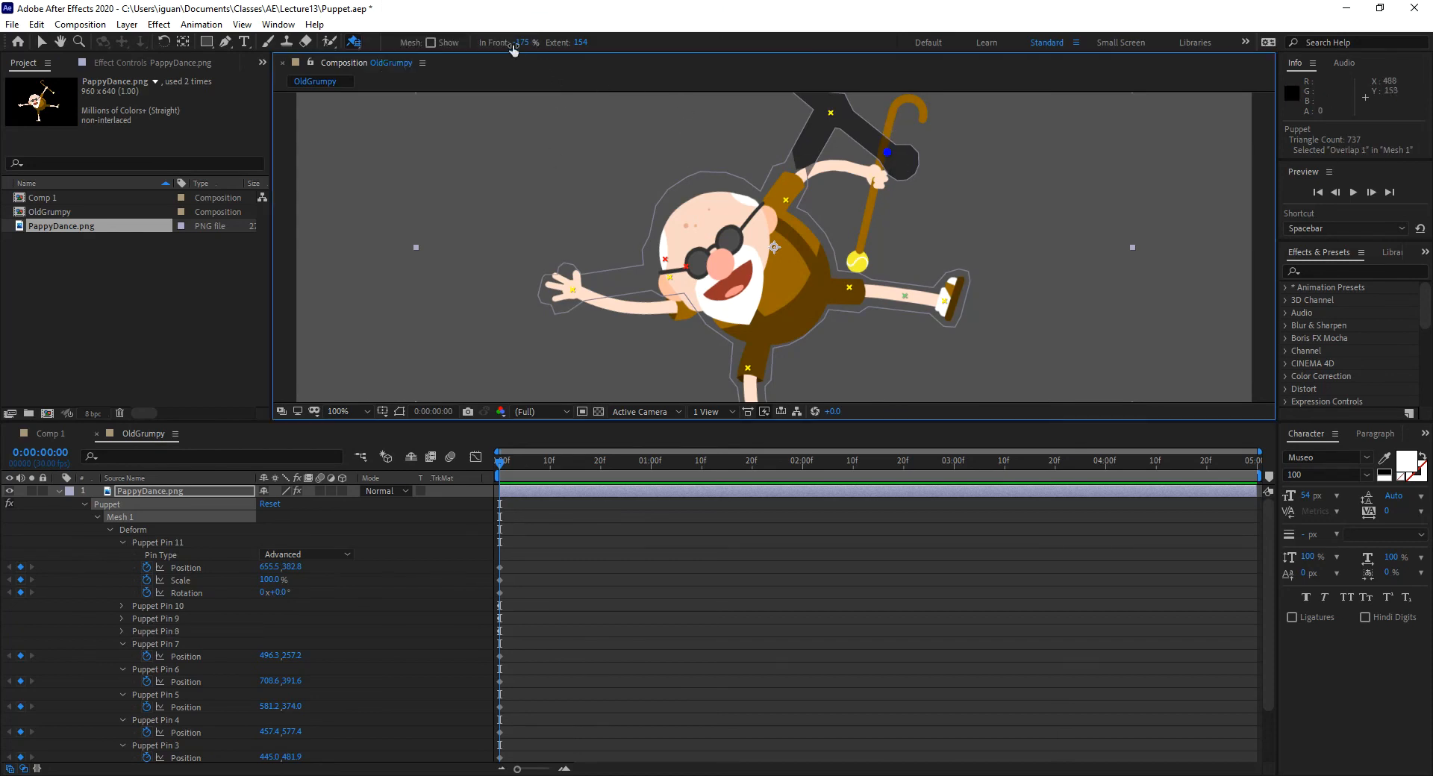
{"action": "left_click_drag", "start_coordinate": [522, 44], "coordinate": [717, 49]}
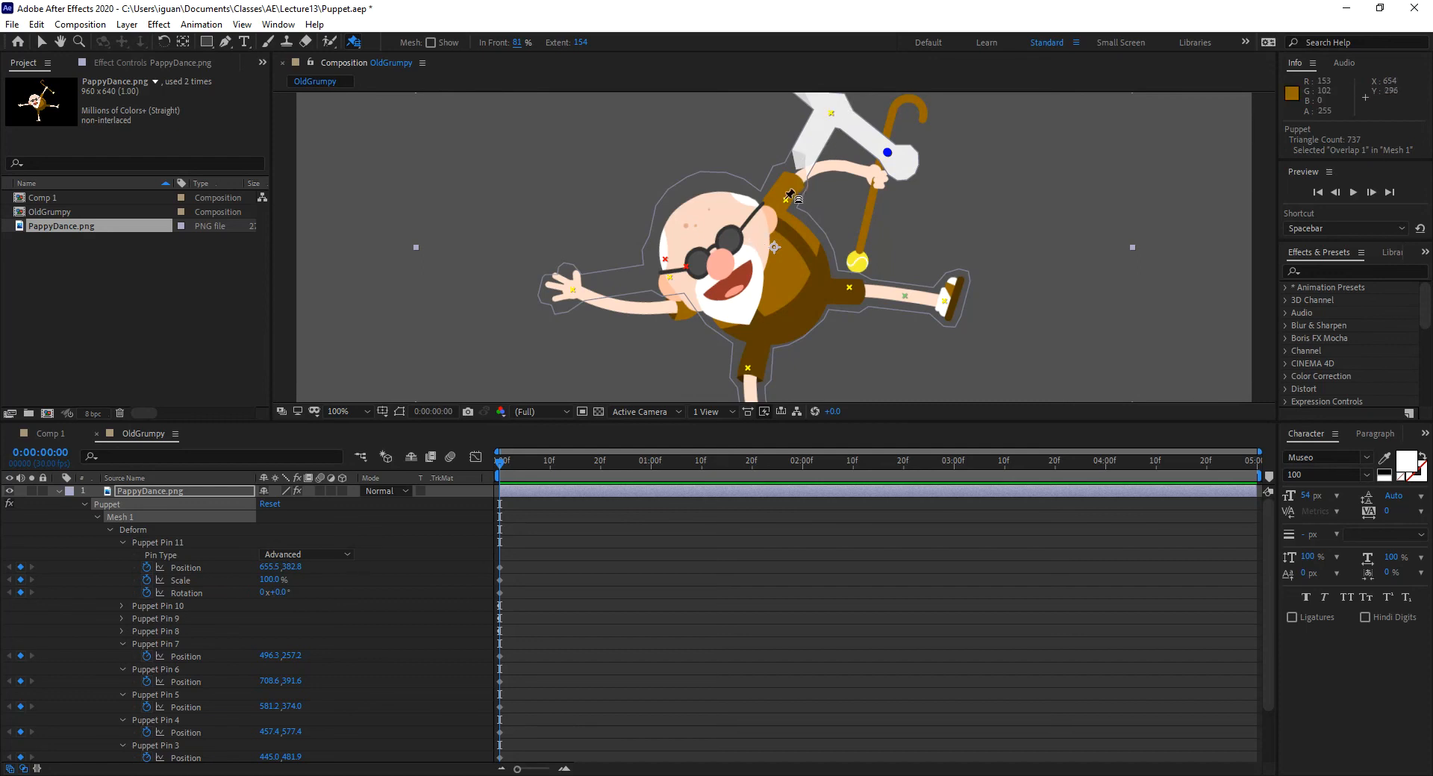
{"action": "left_click", "coordinate": [834, 111]}
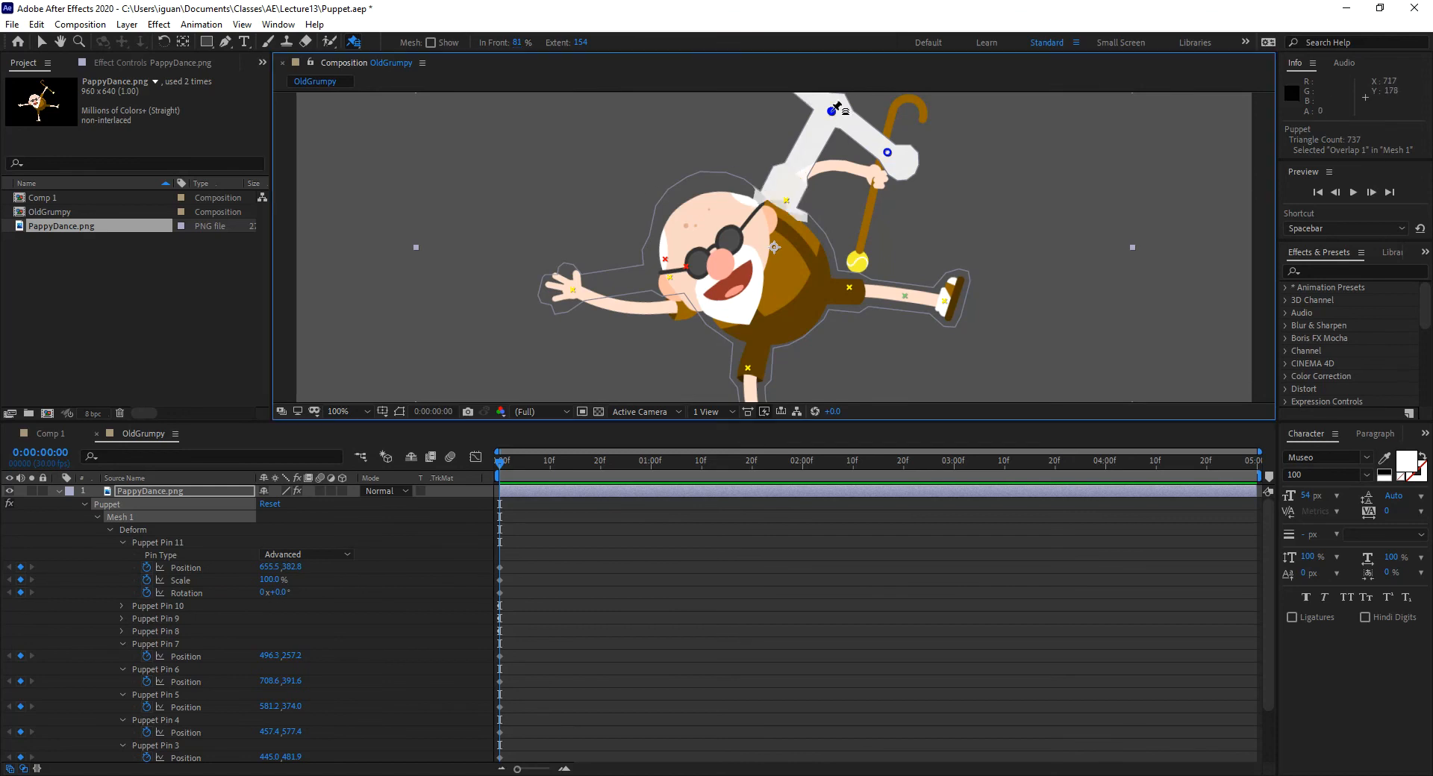
{"action": "left_click", "coordinate": [856, 153]}
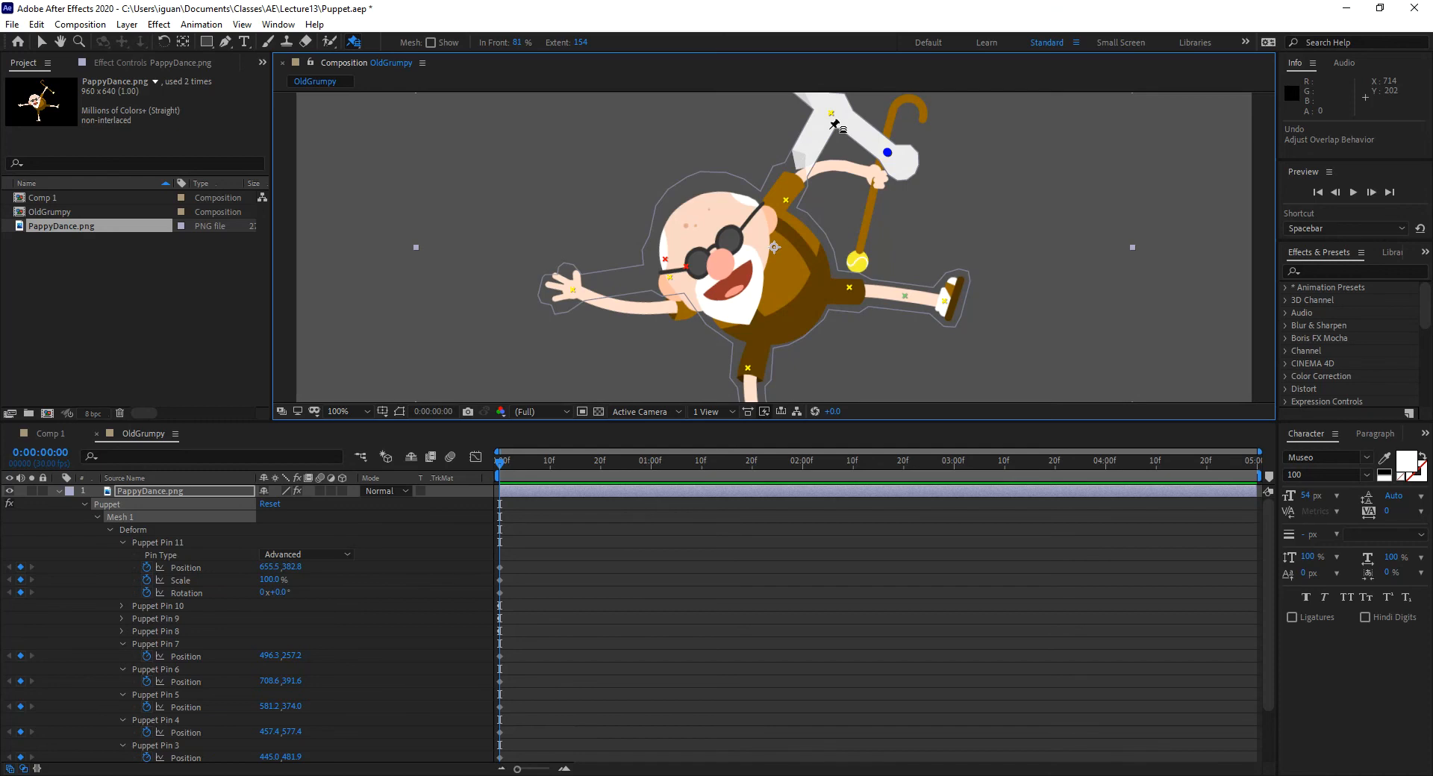
Lower the cane hand's pin until the cane reaches over the body, and set the overlap pin's Extent to 112.
{"action": "key", "text": "ctrl+p"}
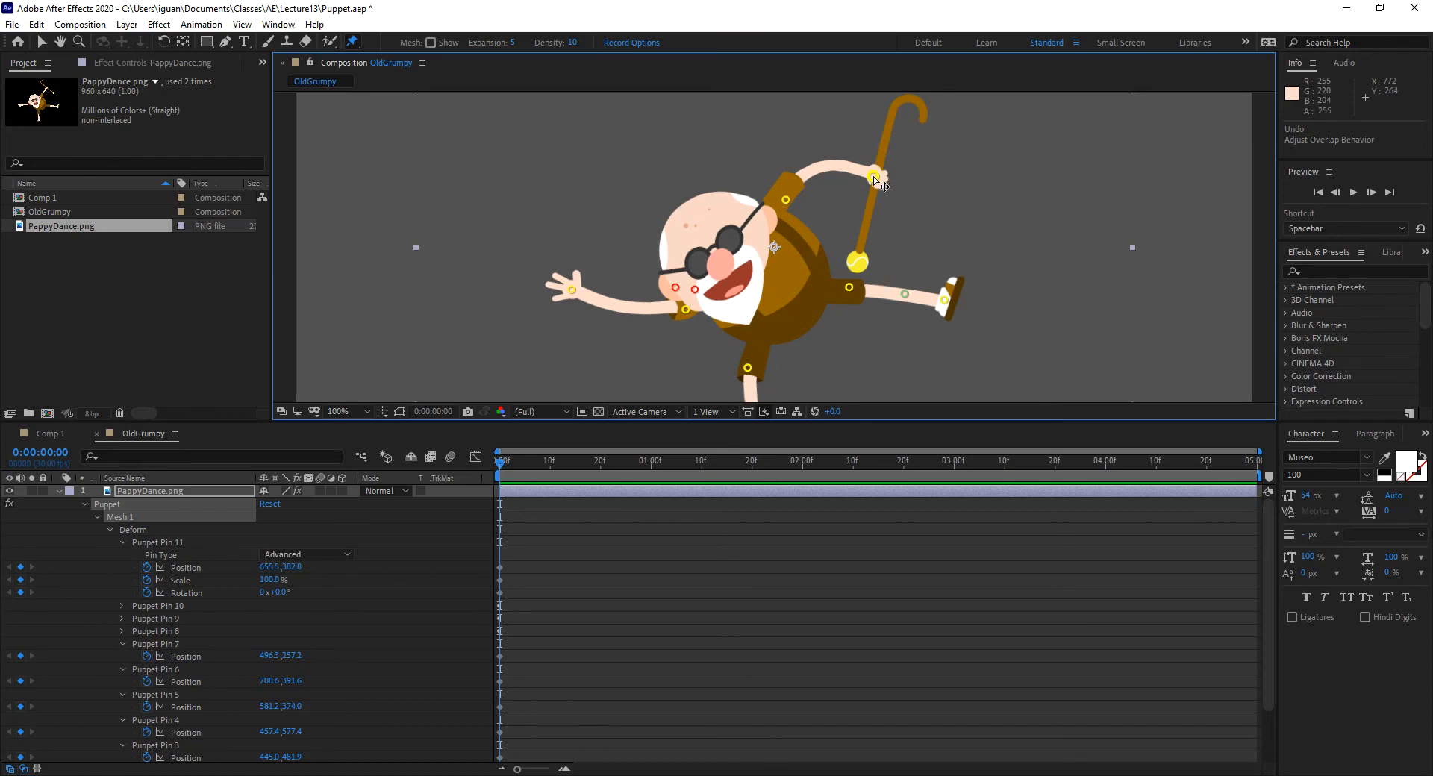
{"action": "left_click_drag", "start_coordinate": [875, 177], "coordinate": [881, 227]}
{"action": "left_click_drag", "start_coordinate": [355, 44], "coordinate": [396, 104]}
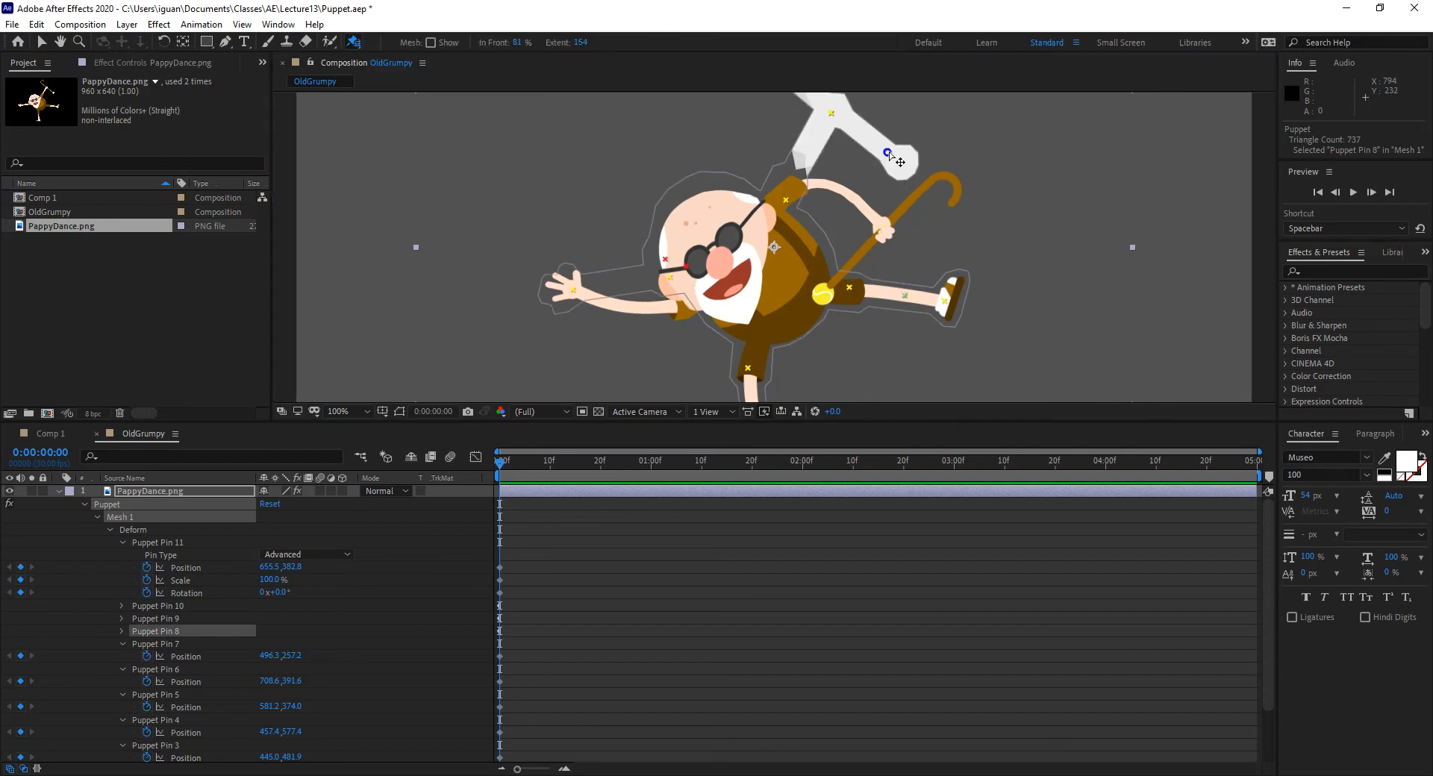
{"action": "left_click", "coordinate": [888, 154]}
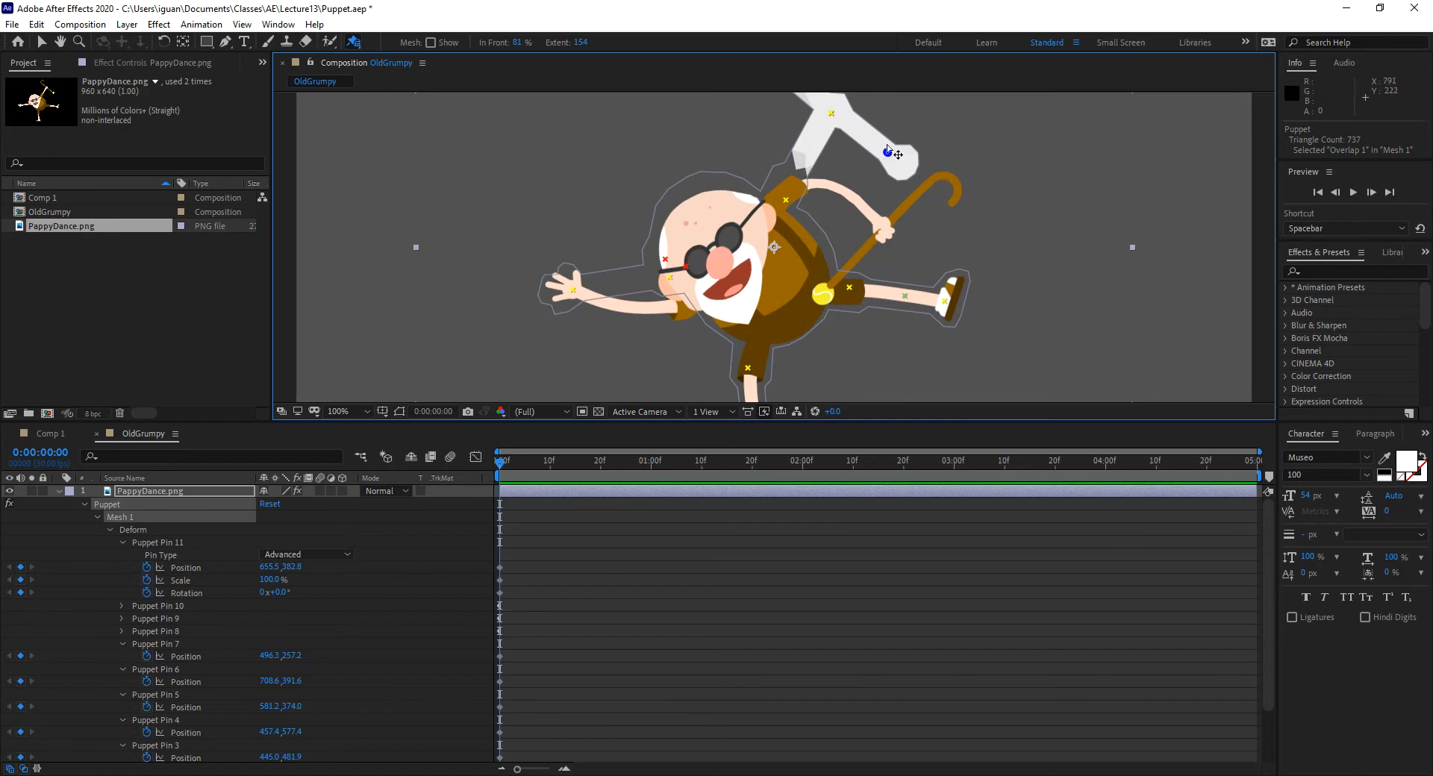
{"action": "left_click_drag", "start_coordinate": [579, 42], "coordinate": [528, 45]}
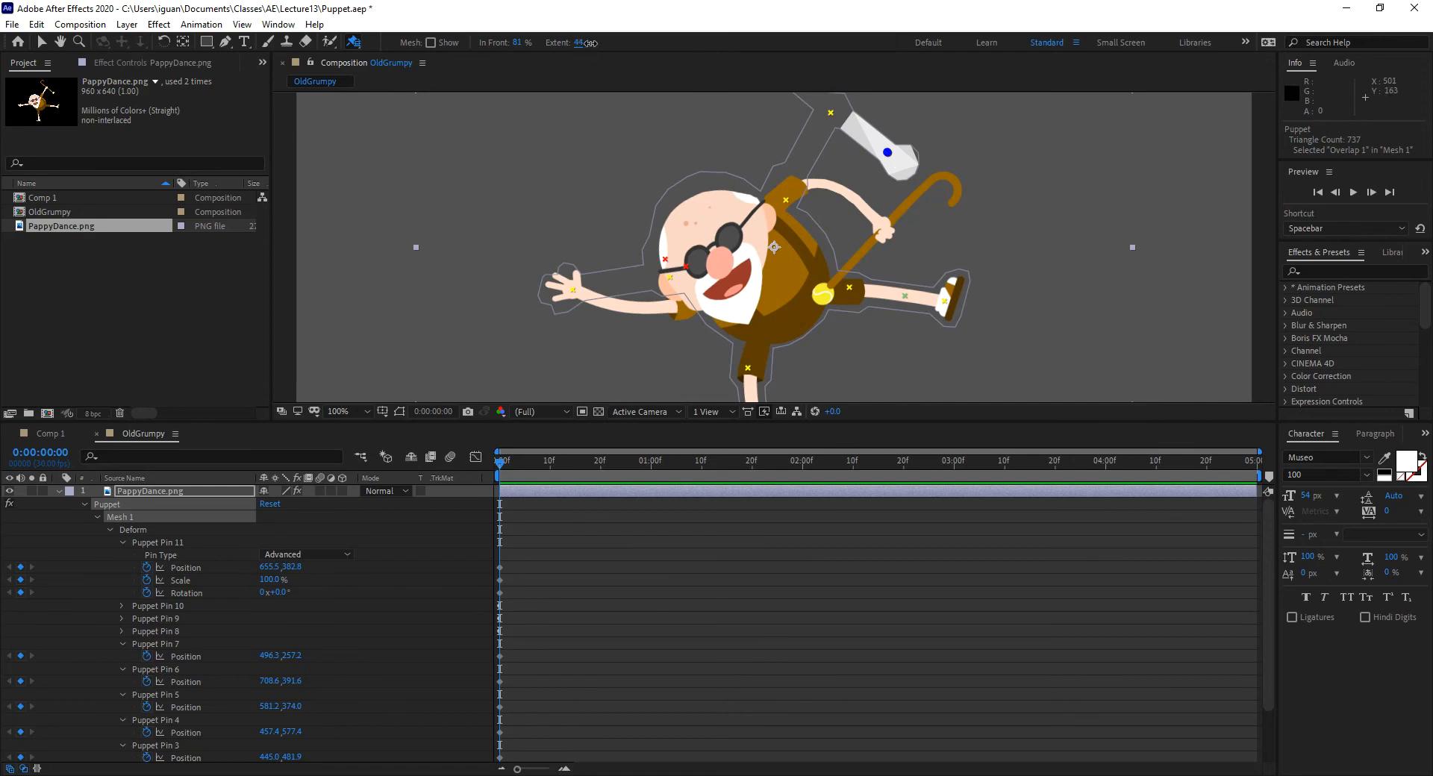
{"action": "mouse_move", "coordinate": [585, 43]}
{"action": "left_mouse_down"}
{"action": "mouse_move", "coordinate": [617, 42]}
{"action": "mouse_move", "coordinate": [597, 43]}
{"action": "left_mouse_up"}
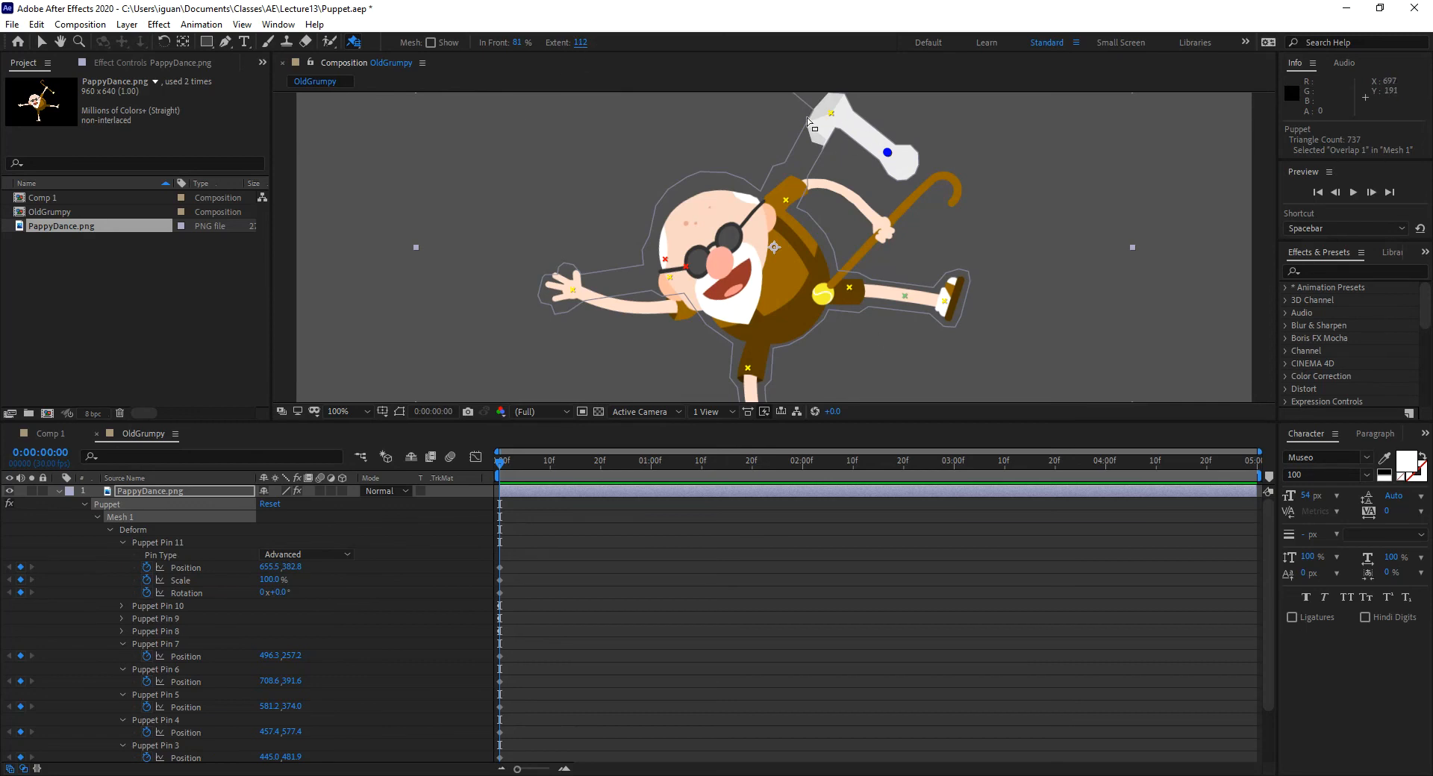
Raise the cane hand's pin until the cane stands upright, and fit the composition into an enlarged viewer.
{"action": "key", "text": "ctrl+p"}
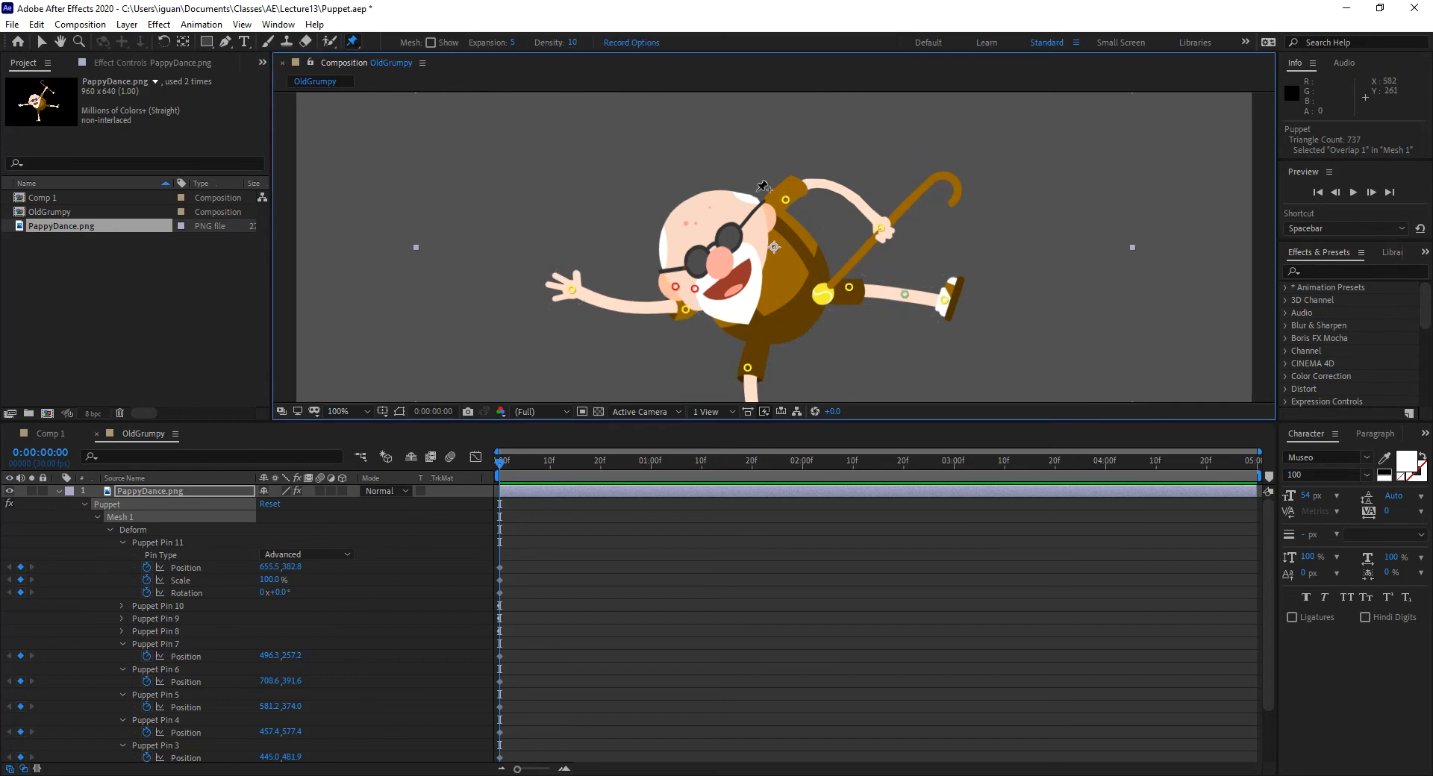
{"action": "left_click_drag", "start_coordinate": [881, 231], "coordinate": [876, 155]}
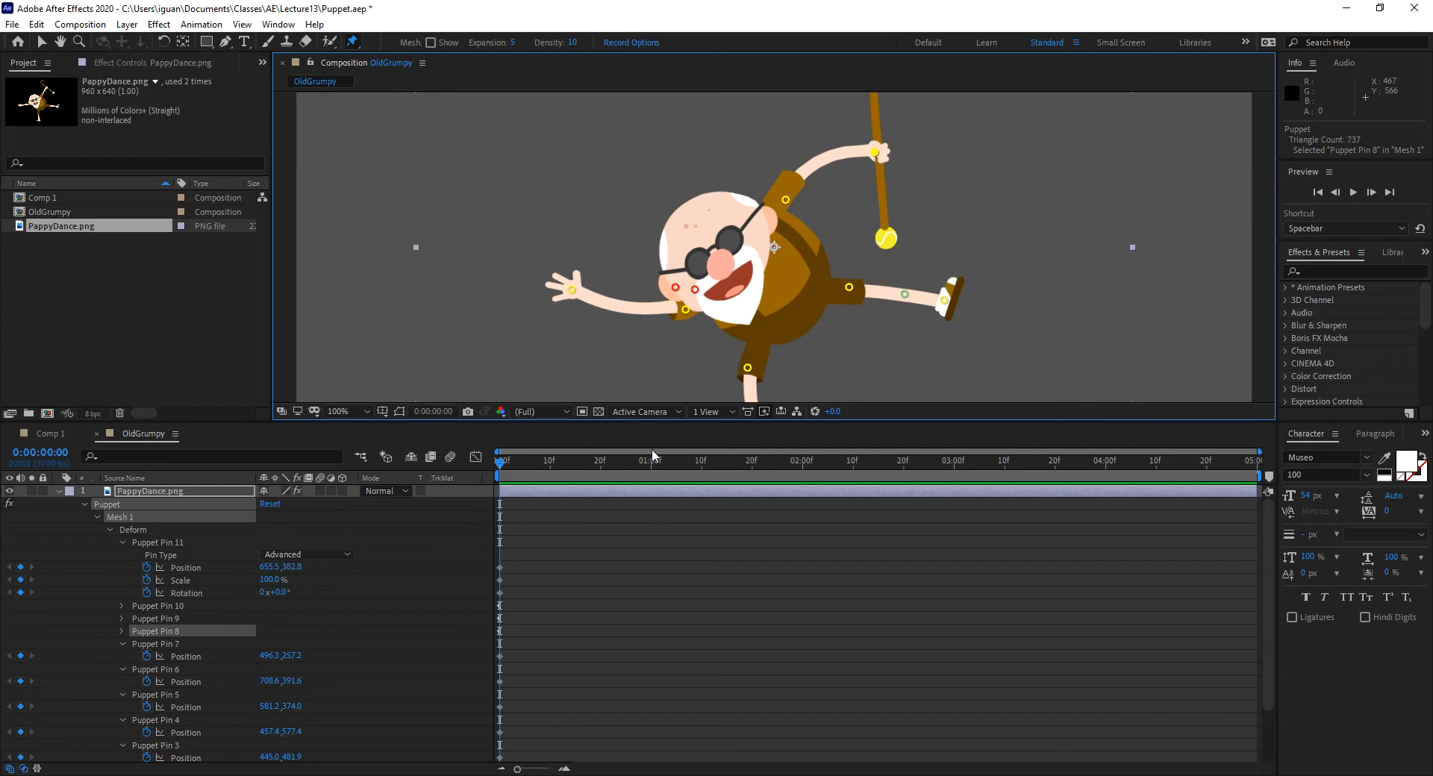
{"action": "left_click_drag", "start_coordinate": [637, 423], "coordinate": [640, 475]}
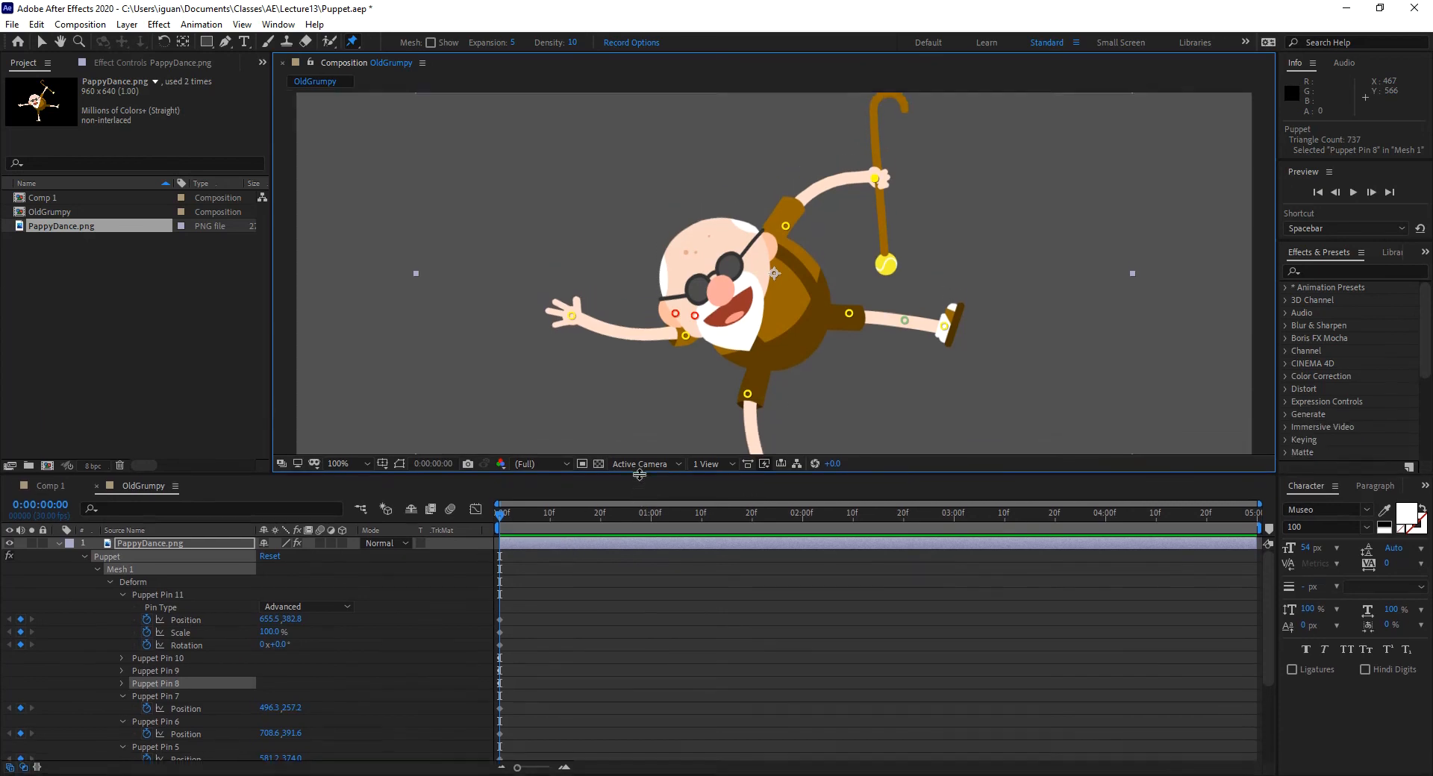
{"action": "left_click", "coordinate": [351, 465]}
{"action": "left_click", "coordinate": [366, 499]}
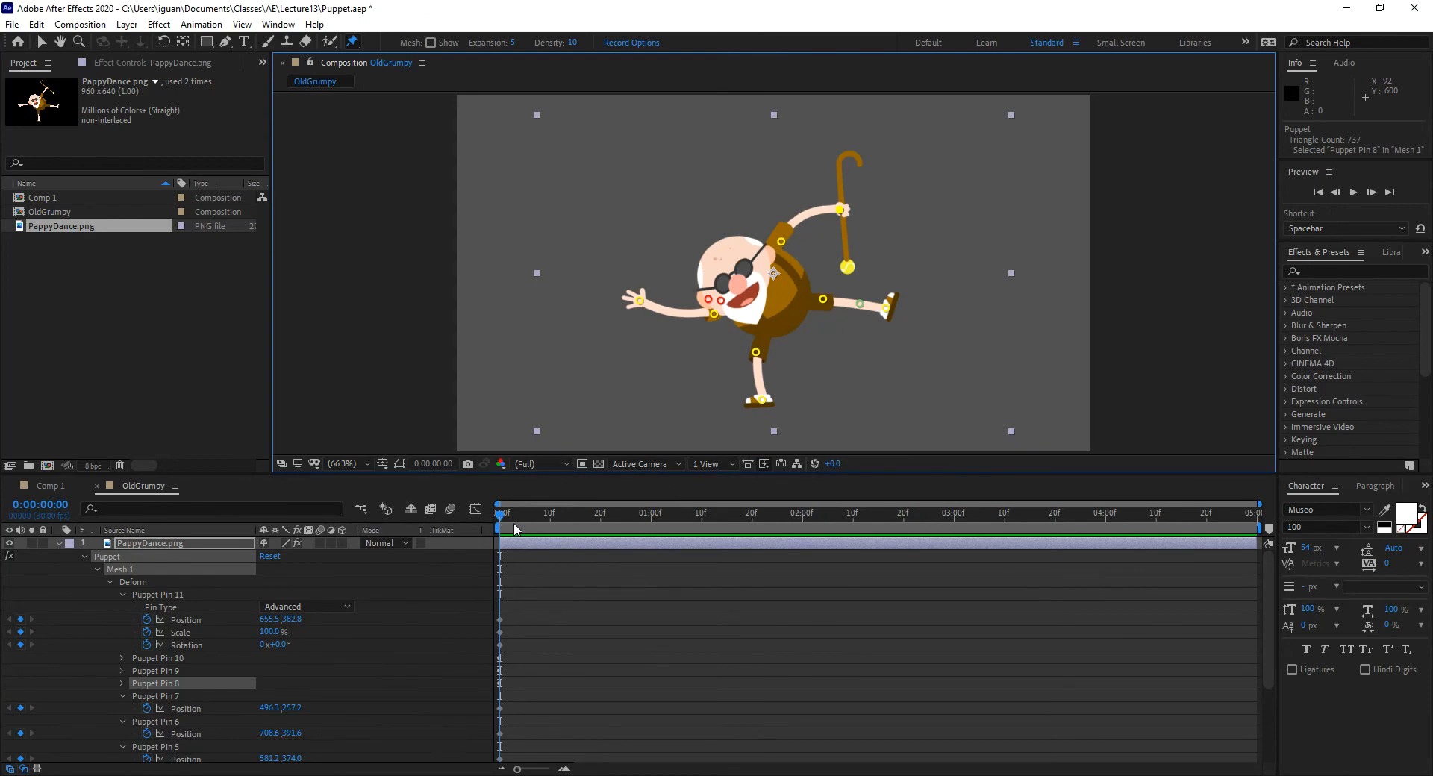
At frame 14, raise the free hand and its shoulder pin, and shift the standing leg's upper pin outward toward the free hand's side.
{"action": "left_click_drag", "start_coordinate": [650, 523], "coordinate": [572, 539]}
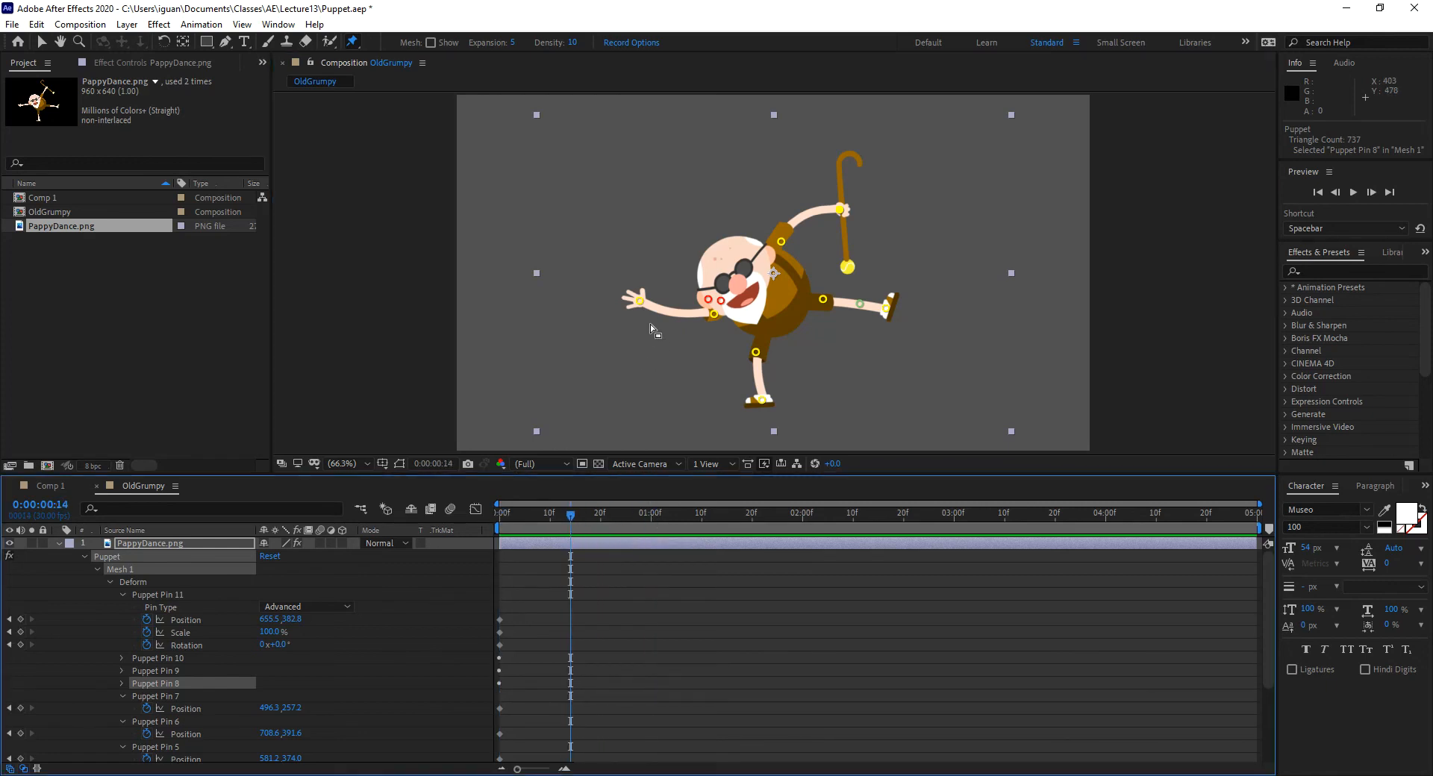
{"action": "left_click_drag", "start_coordinate": [640, 302], "coordinate": [634, 254]}
{"action": "left_click_drag", "start_coordinate": [712, 317], "coordinate": [707, 292]}
{"action": "left_click_drag", "start_coordinate": [752, 357], "coordinate": [733, 362]}
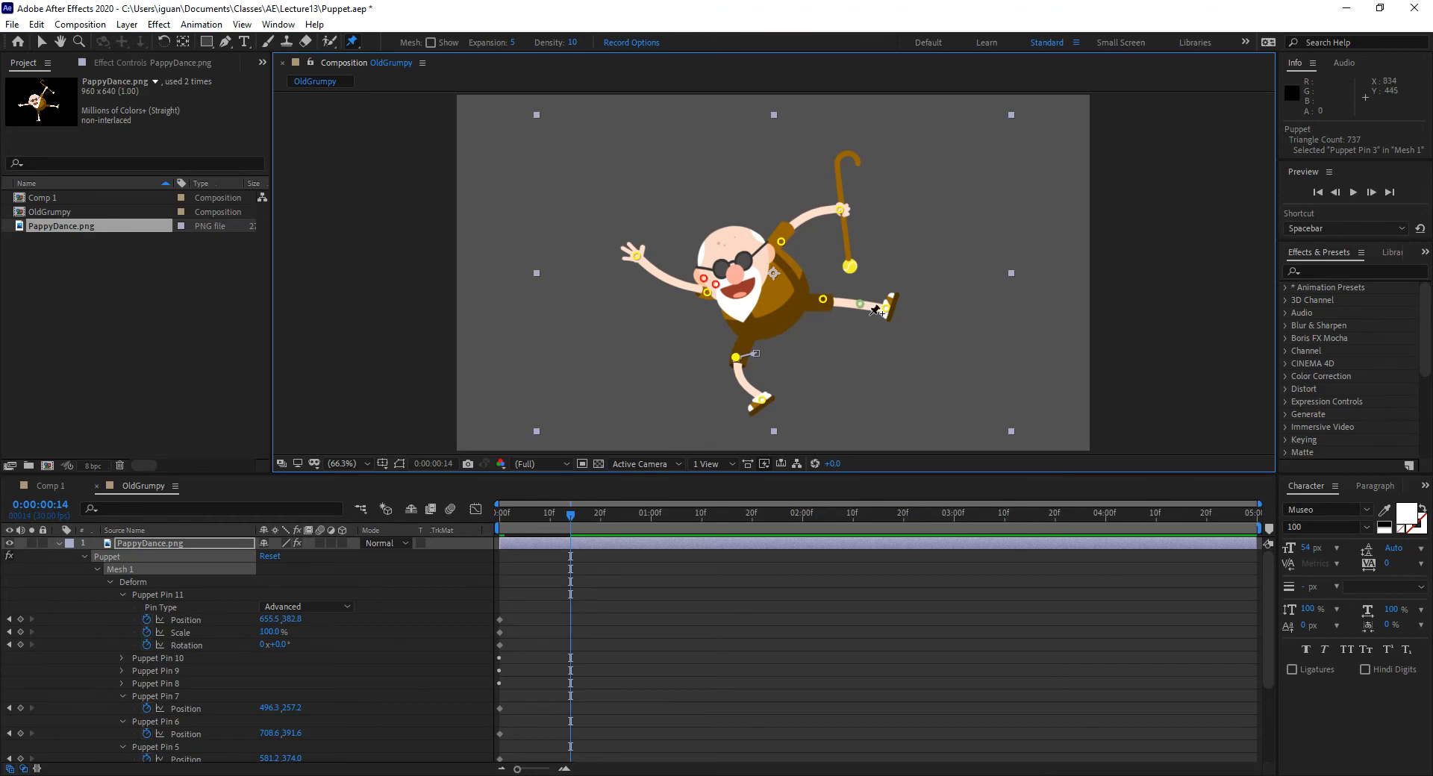
Bend the outstretched leg at frame 14 by lowering its foot pin and rotating its advanced pin to about 37.1°.
{"action": "left_click_drag", "start_coordinate": [887, 308], "coordinate": [864, 348]}
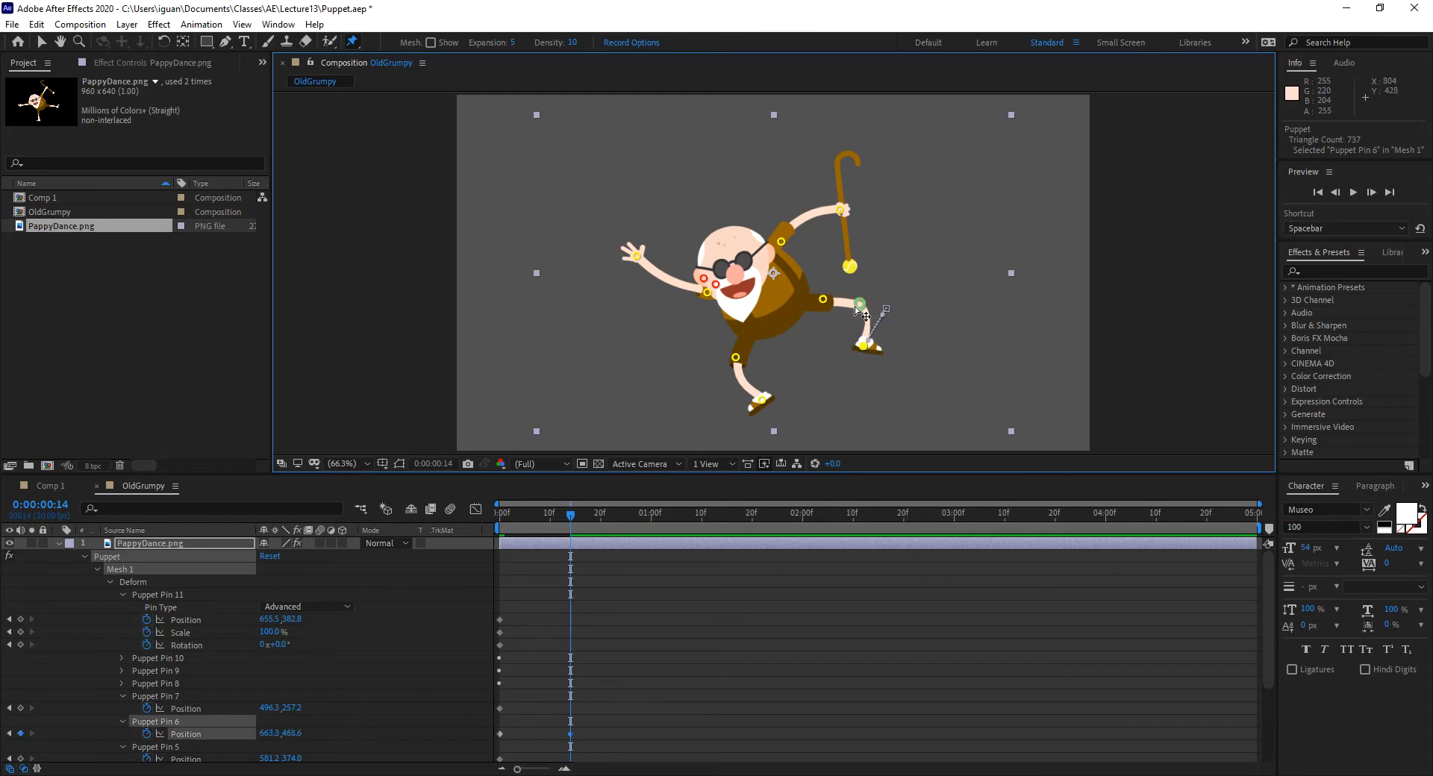
{"action": "left_click", "coordinate": [861, 303]}
{"action": "left_click_drag", "start_coordinate": [889, 286], "coordinate": [863, 320]}
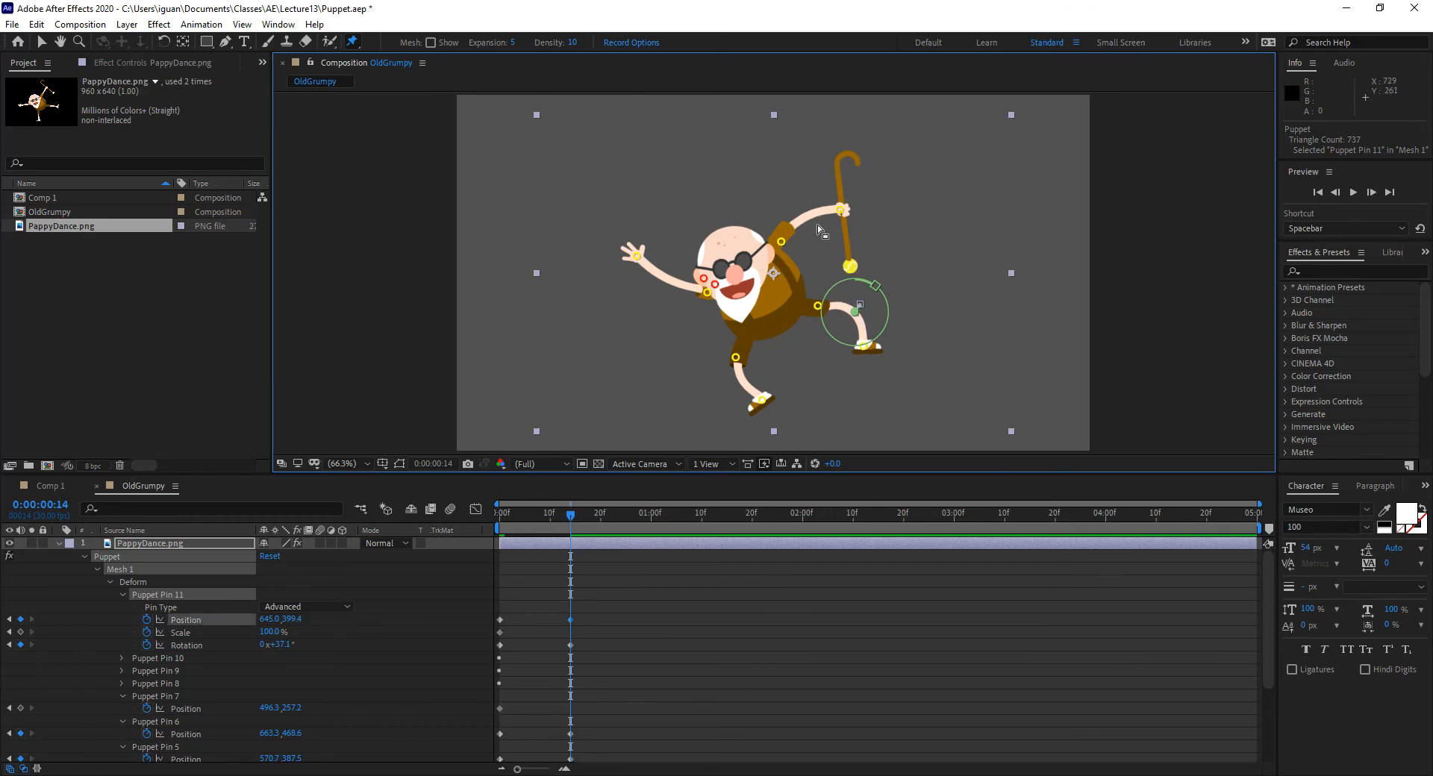
At frame 14, swing the cane hand's pin down beside the body and nudge that arm's shoulder pin down and inward.
{"action": "left_click_drag", "start_coordinate": [842, 210], "coordinate": [829, 264]}
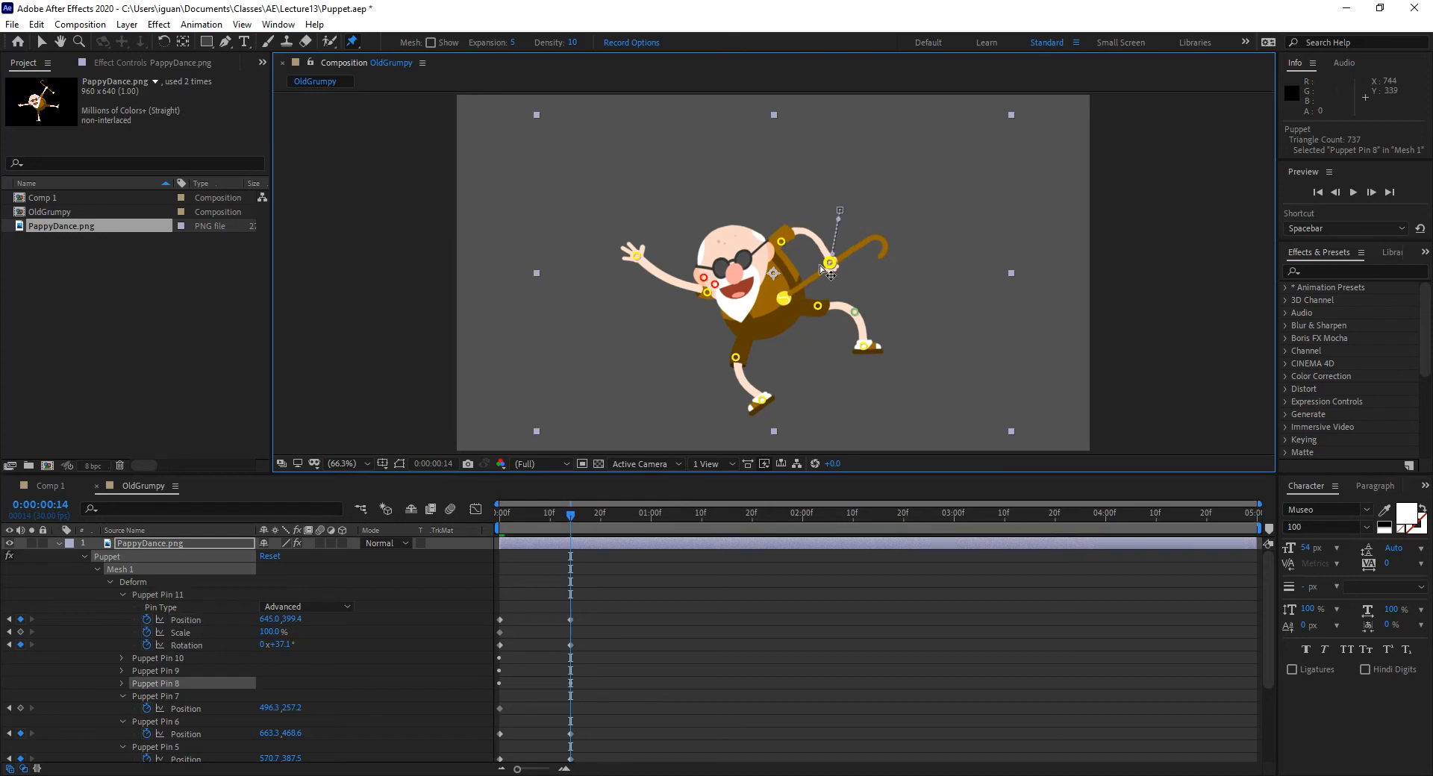
{"action": "left_click", "coordinate": [713, 287]}
{"action": "left_click_drag", "start_coordinate": [778, 249], "coordinate": [770, 256]}
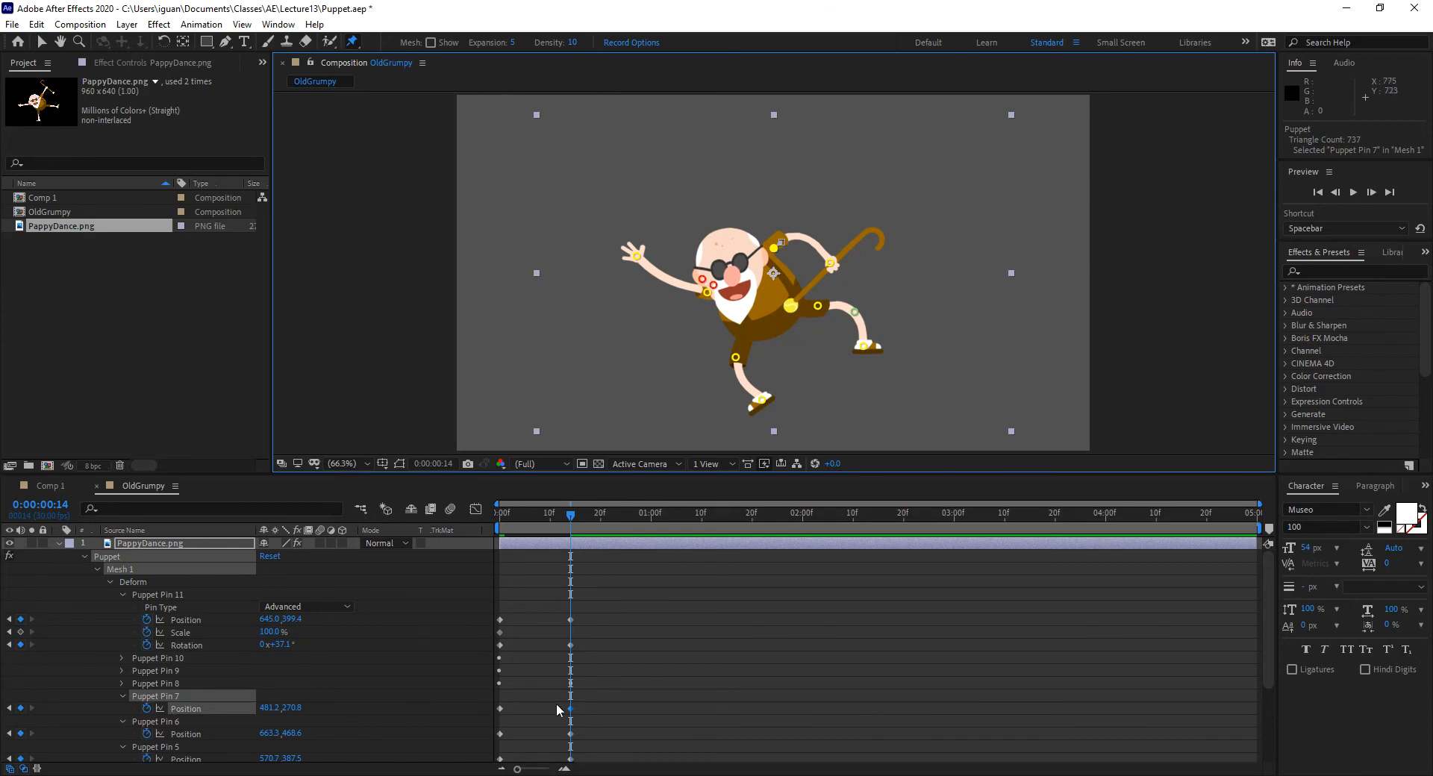
Return to frame 0, enlarge the timeline and show only the keyframed puppet pin properties of PappyDance.png.
{"action": "scroll", "coordinate": [570, 676], "scroll_direction": "down", "scroll_amount": 3}
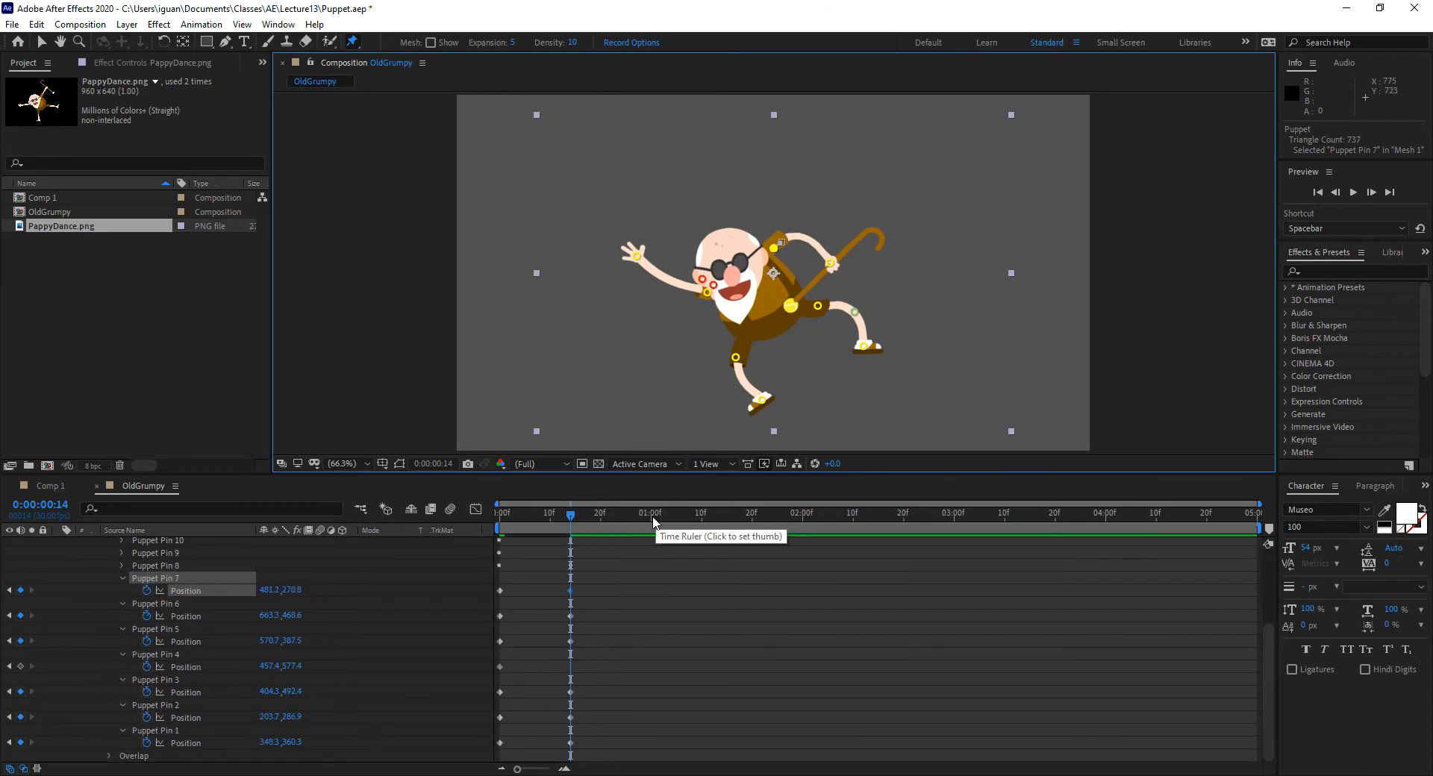
{"action": "left_click_drag", "start_coordinate": [571, 516], "coordinate": [470, 518]}
{"action": "scroll", "coordinate": [512, 566], "scroll_direction": "up", "scroll_amount": 3}
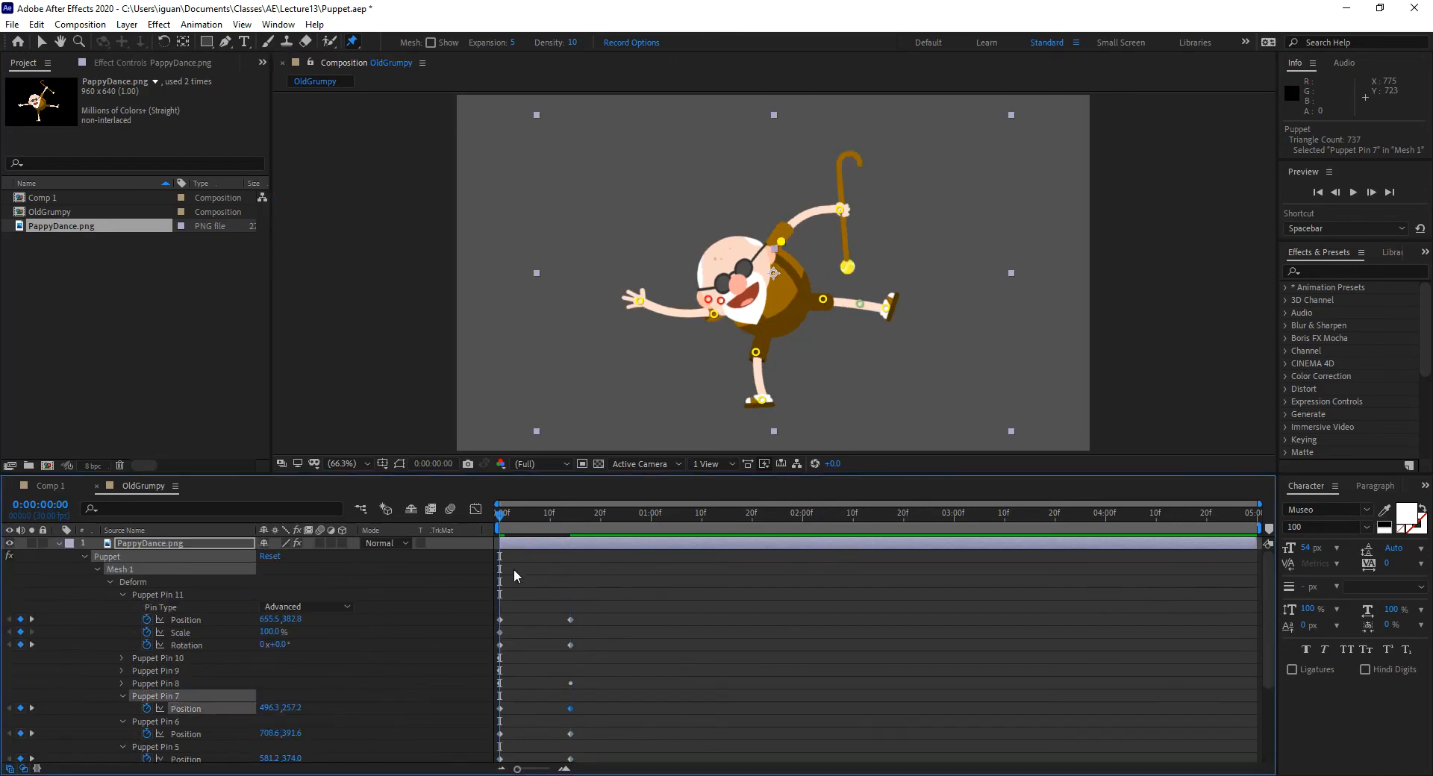
{"action": "left_click_drag", "start_coordinate": [526, 571], "coordinate": [521, 686]}
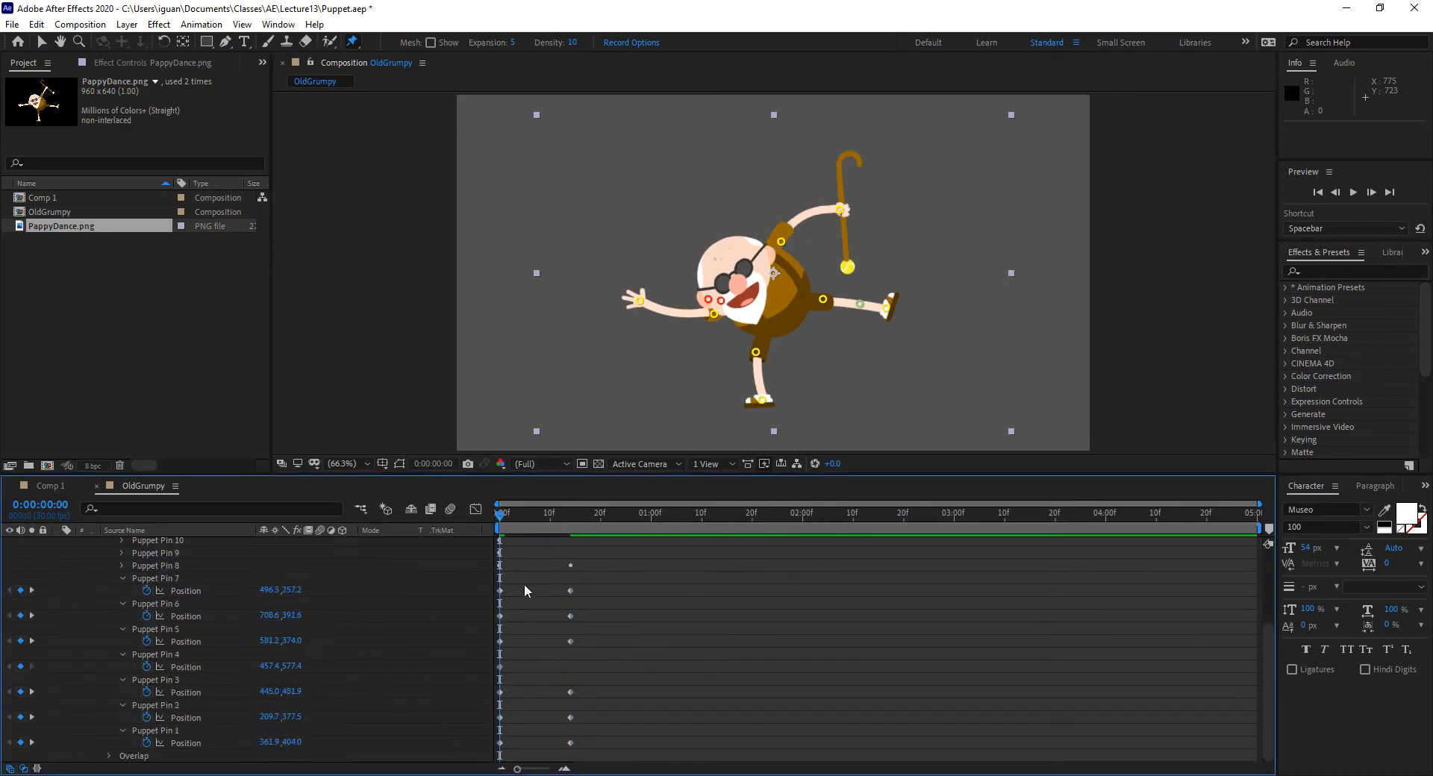
{"action": "left_click_drag", "start_coordinate": [533, 477], "coordinate": [514, 322]}
{"action": "left_click_drag", "start_coordinate": [537, 424], "coordinate": [465, 765]}
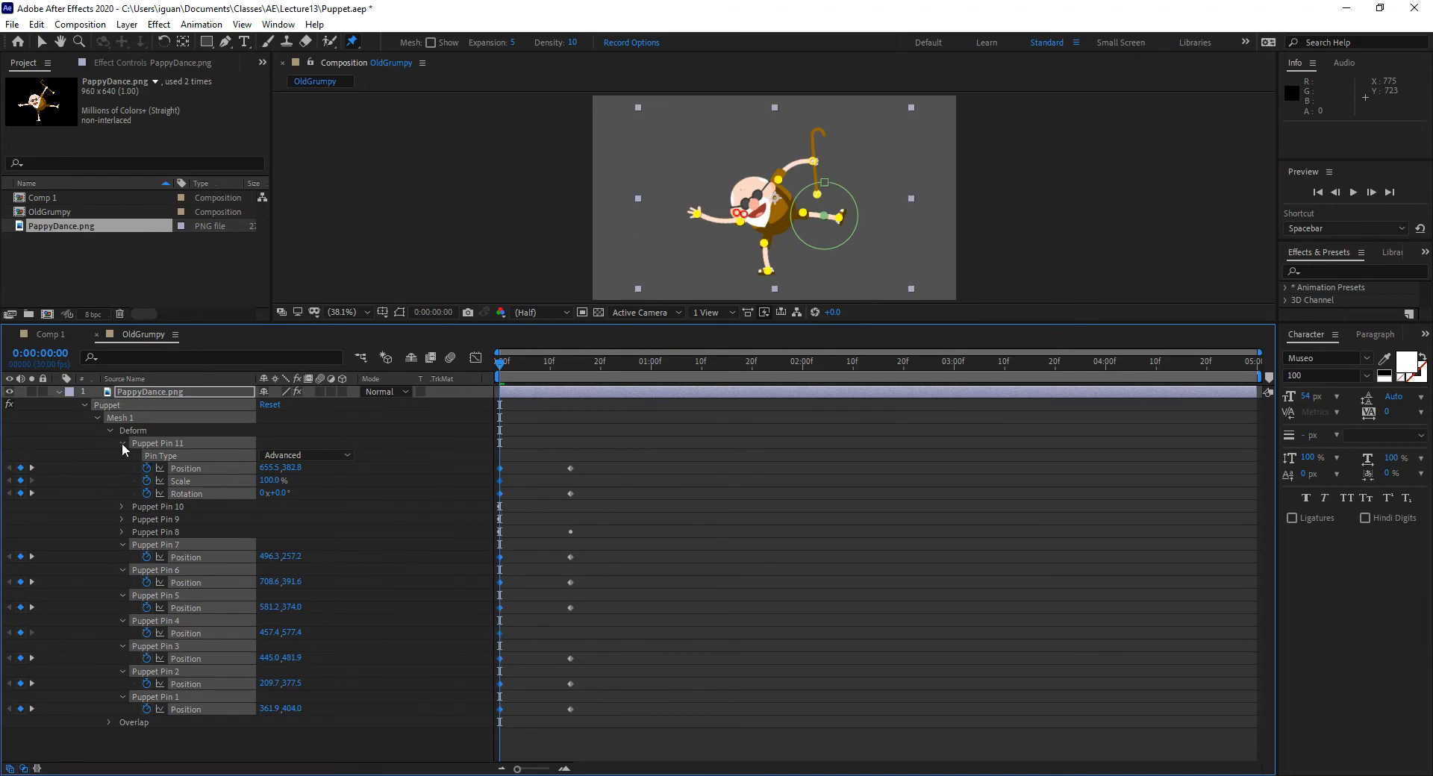
{"action": "key", "text": "u"}
Copy all puppet pin keyframes from frame 0 and paste them at 0:00:01:00.
{"action": "left_click_drag", "start_coordinate": [517, 445], "coordinate": [507, 719]}
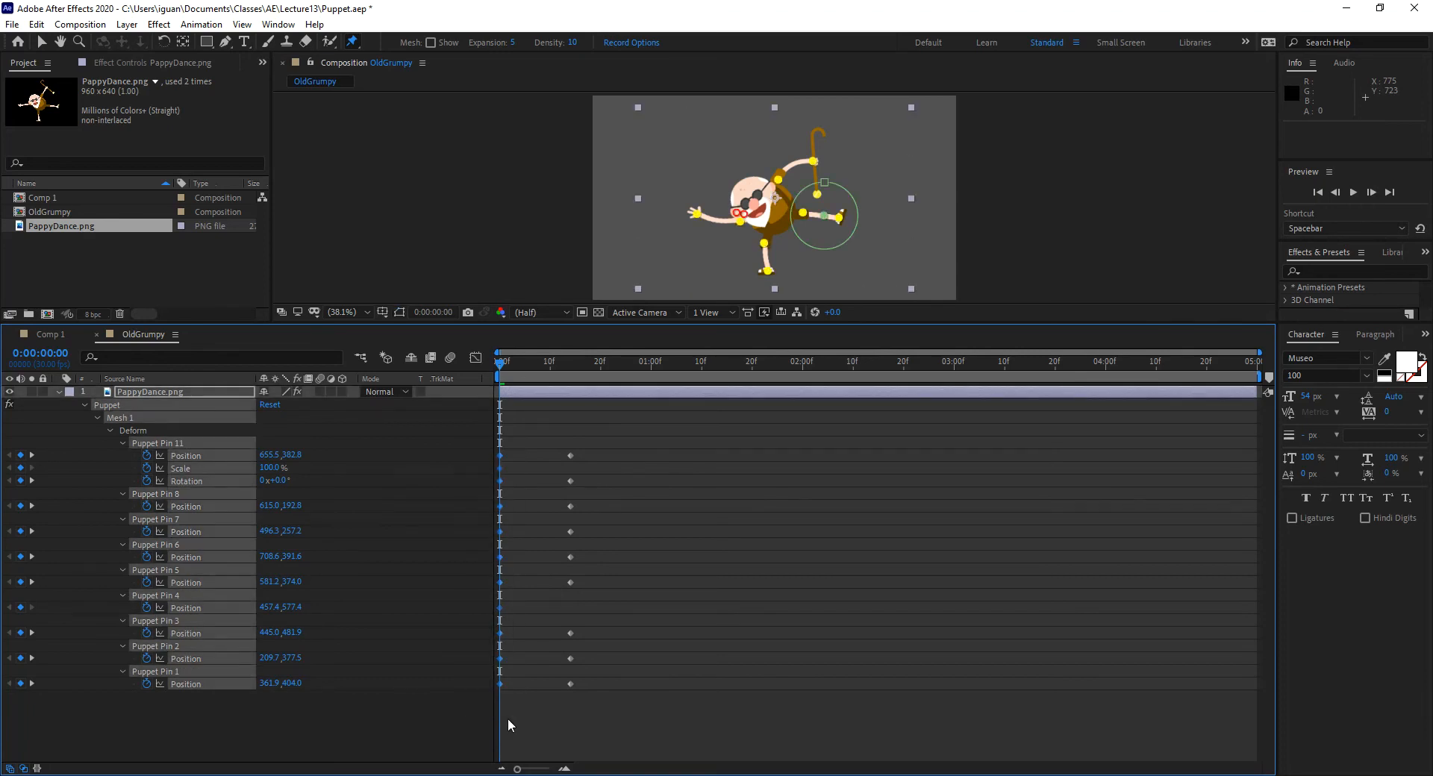
{"action": "key", "text": "ctrl+c"}
{"action": "left_click_drag", "start_coordinate": [618, 369], "coordinate": [652, 368]}
{"action": "left_click_drag", "start_coordinate": [529, 427], "coordinate": [463, 745]}
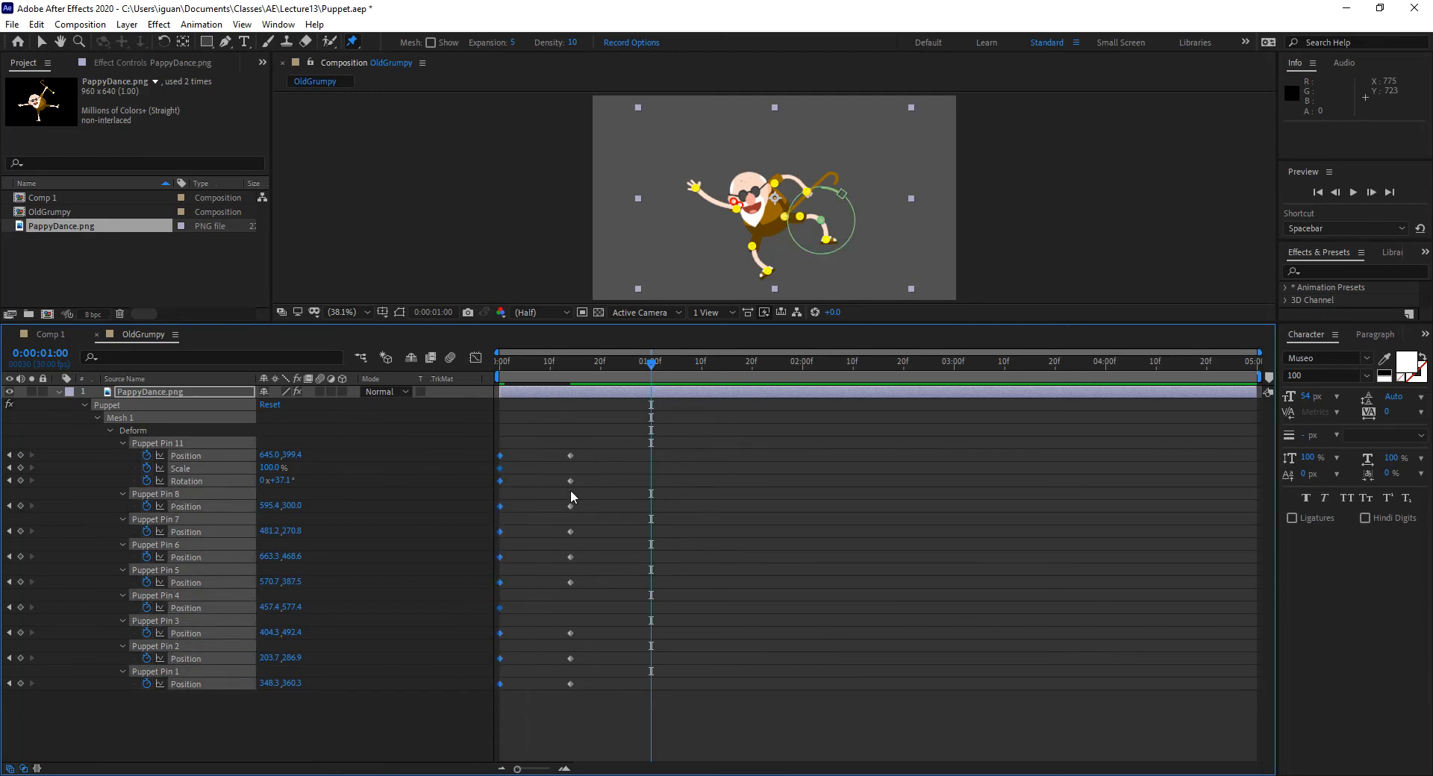
{"action": "key", "text": "ctrl+v"}
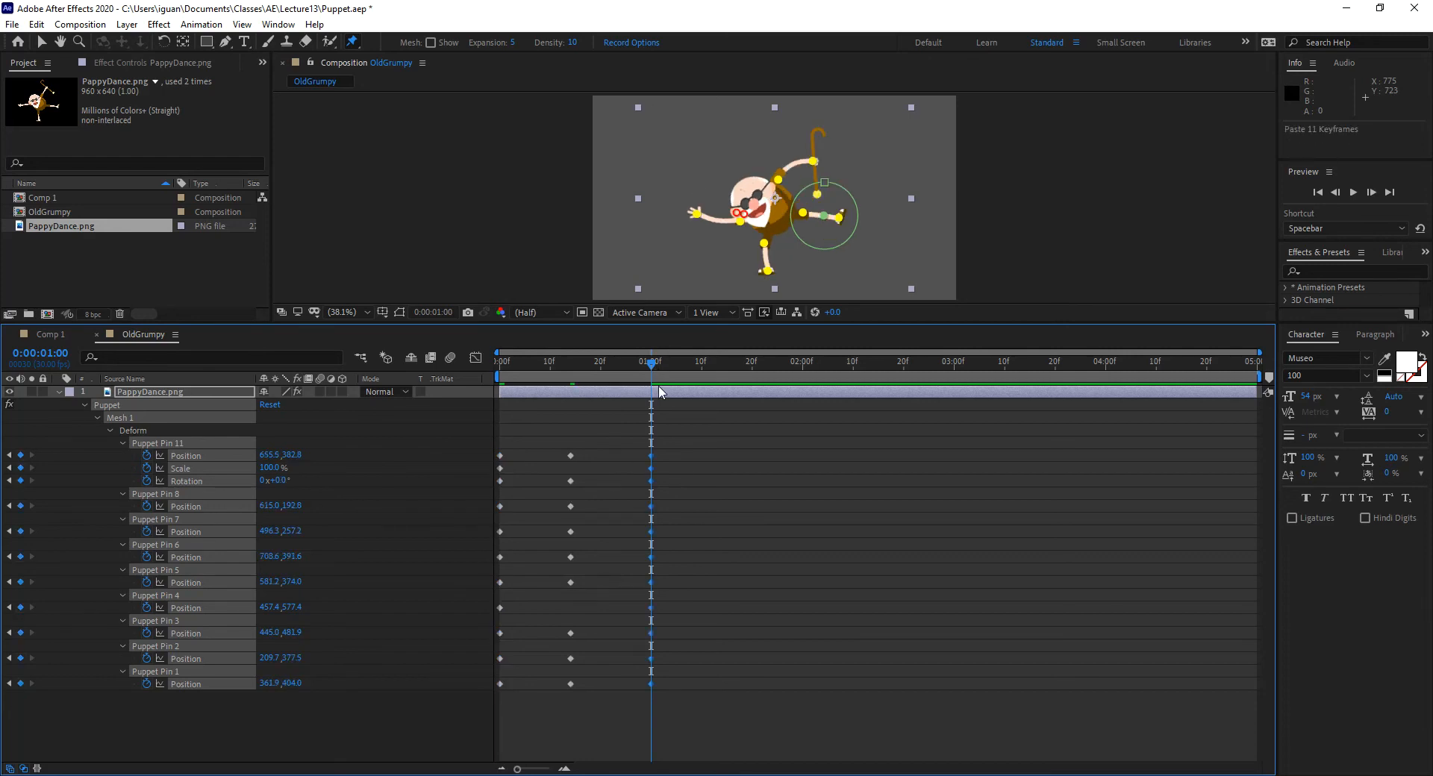
End the work area at 0:00:01:00, enlarge the composition view and preview the one-second dance loop.
{"action": "key", "text": "n"}
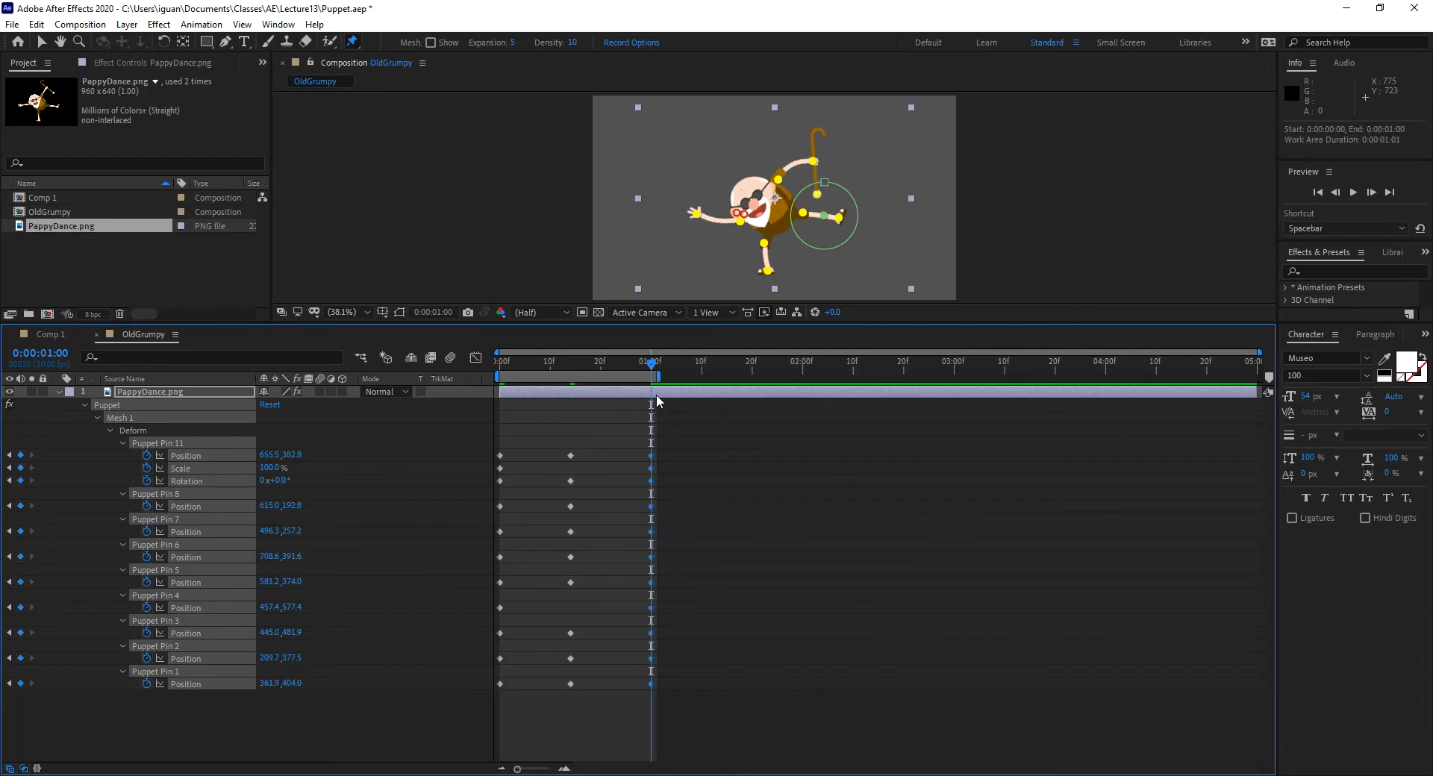
{"action": "left_click_drag", "start_coordinate": [677, 331], "coordinate": [657, 427]}
{"action": "key", "text": "space"}
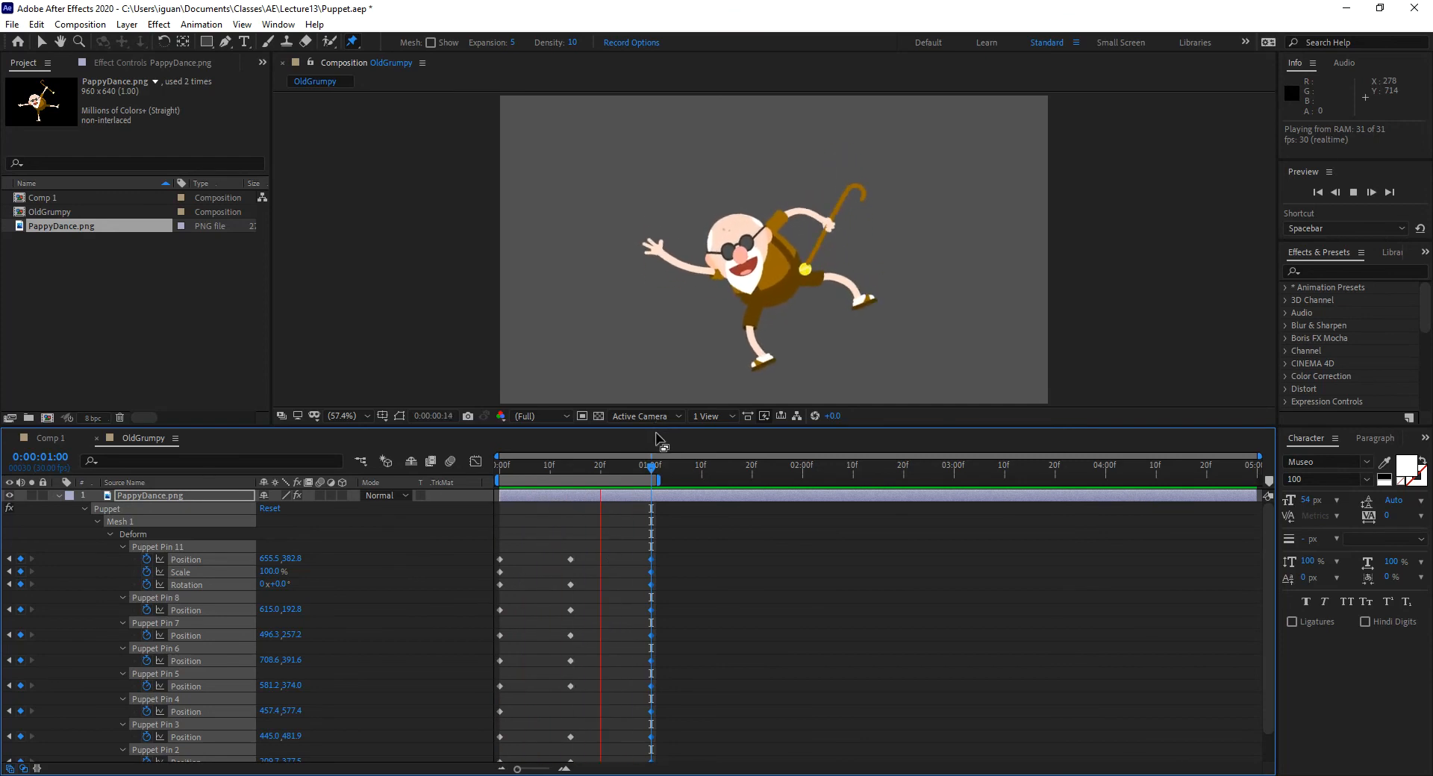
{"action": "key", "text": "space"}
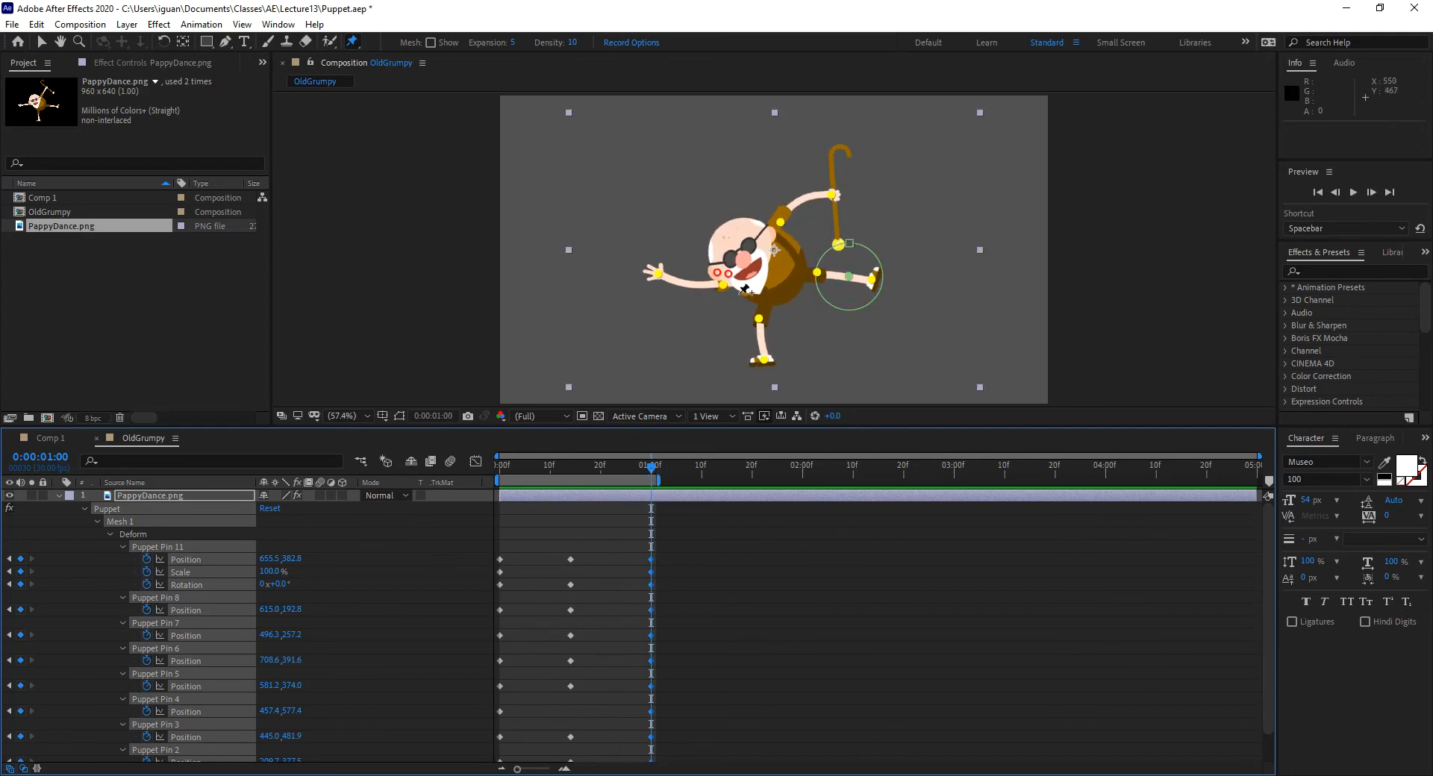
Enable Show Mesh in the Puppet Record Options, keeping speed at 100% and smoothing at 10.
{"action": "left_click", "coordinate": [637, 44]}
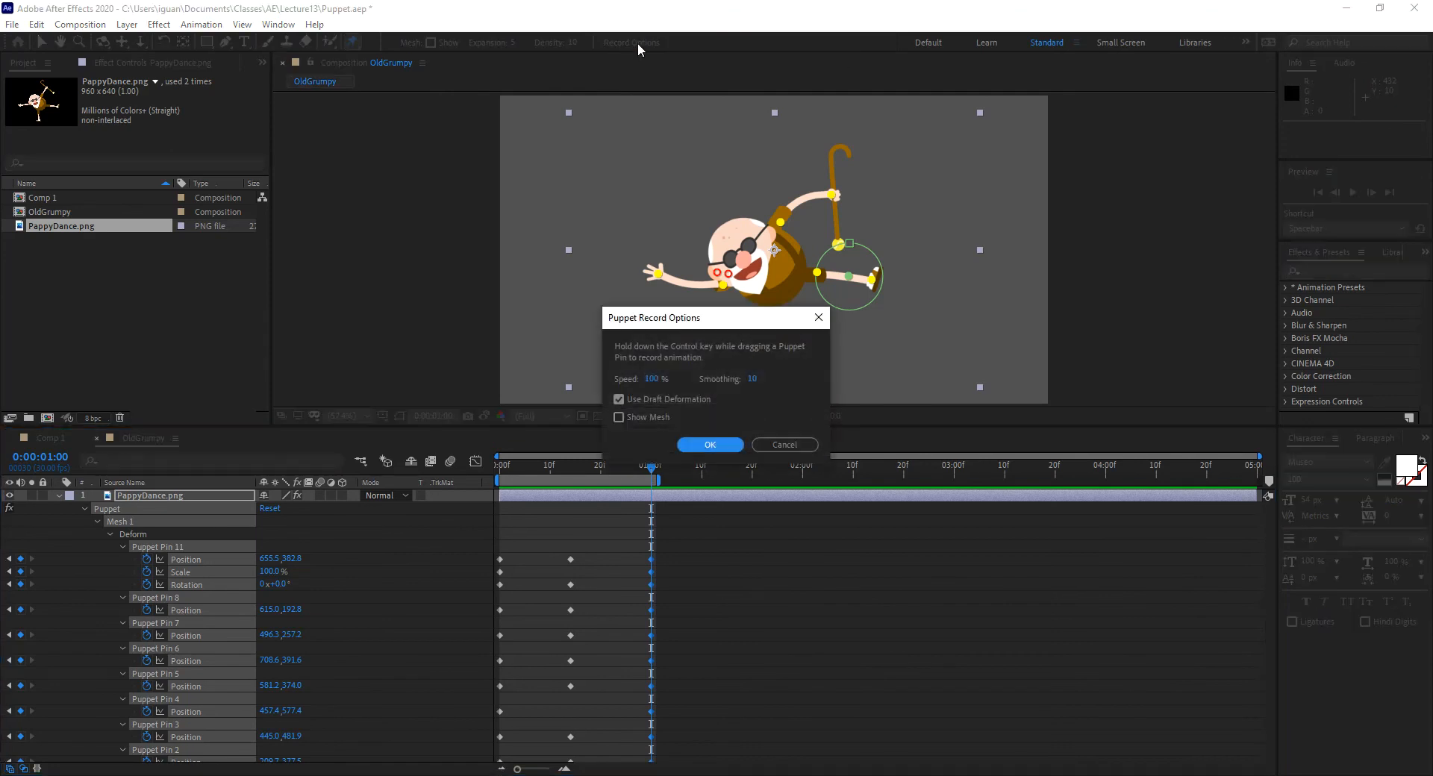
{"action": "left_click_drag", "start_coordinate": [676, 329], "coordinate": [548, 170]}
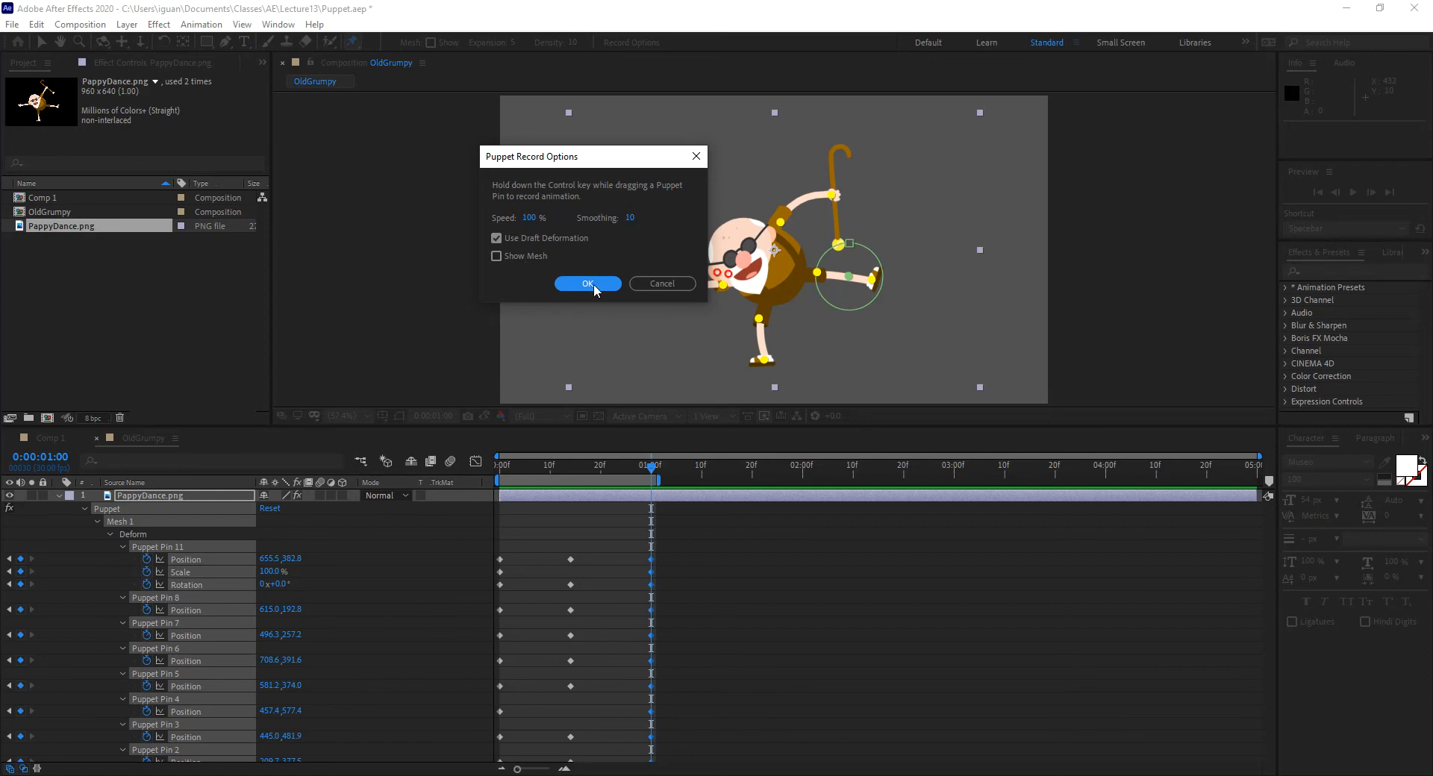
{"action": "left_click", "coordinate": [496, 256]}
{"action": "left_click", "coordinate": [573, 287]}
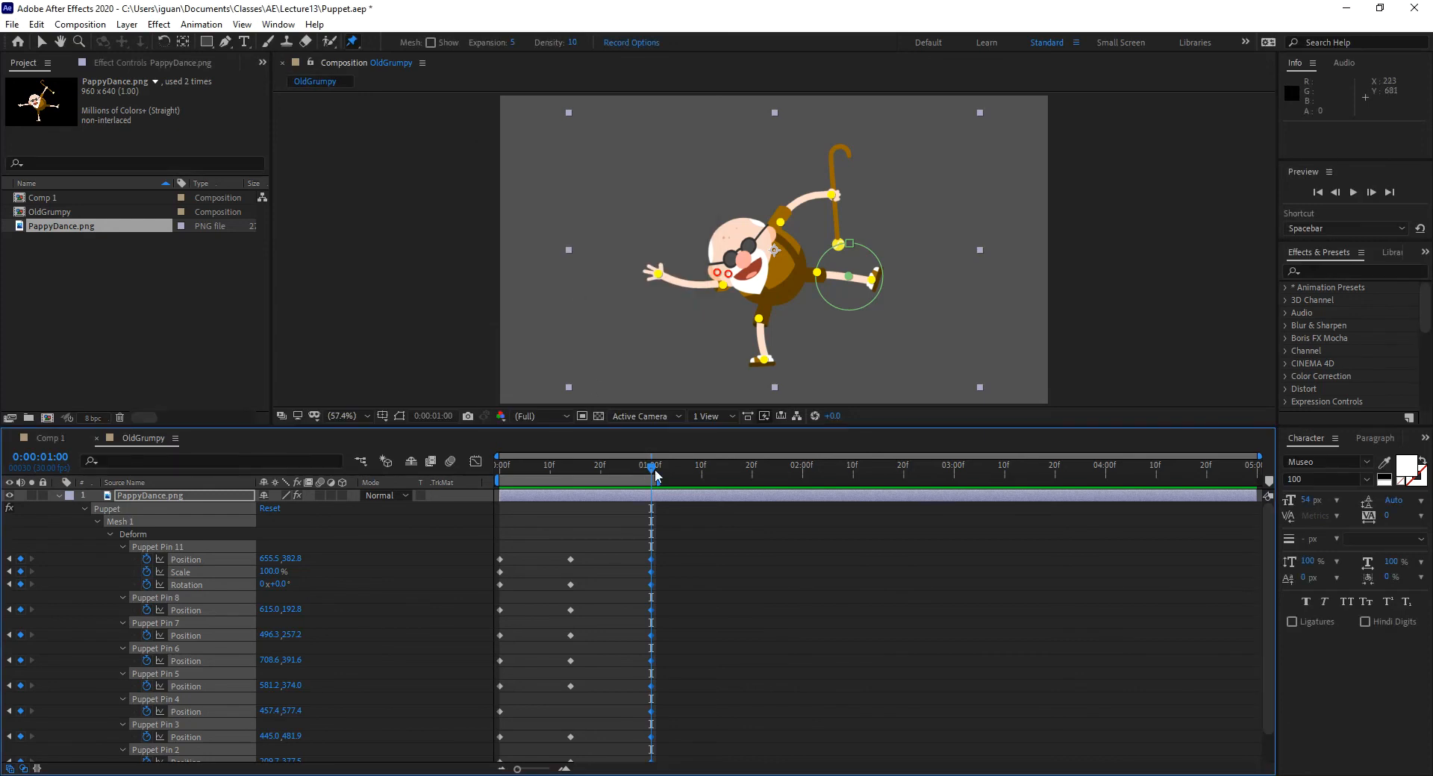
Try recording a movement of the cane hand's pin from frame 0 with all pins selected, and undo it.
{"action": "left_click_drag", "start_coordinate": [648, 471], "coordinate": [496, 491]}
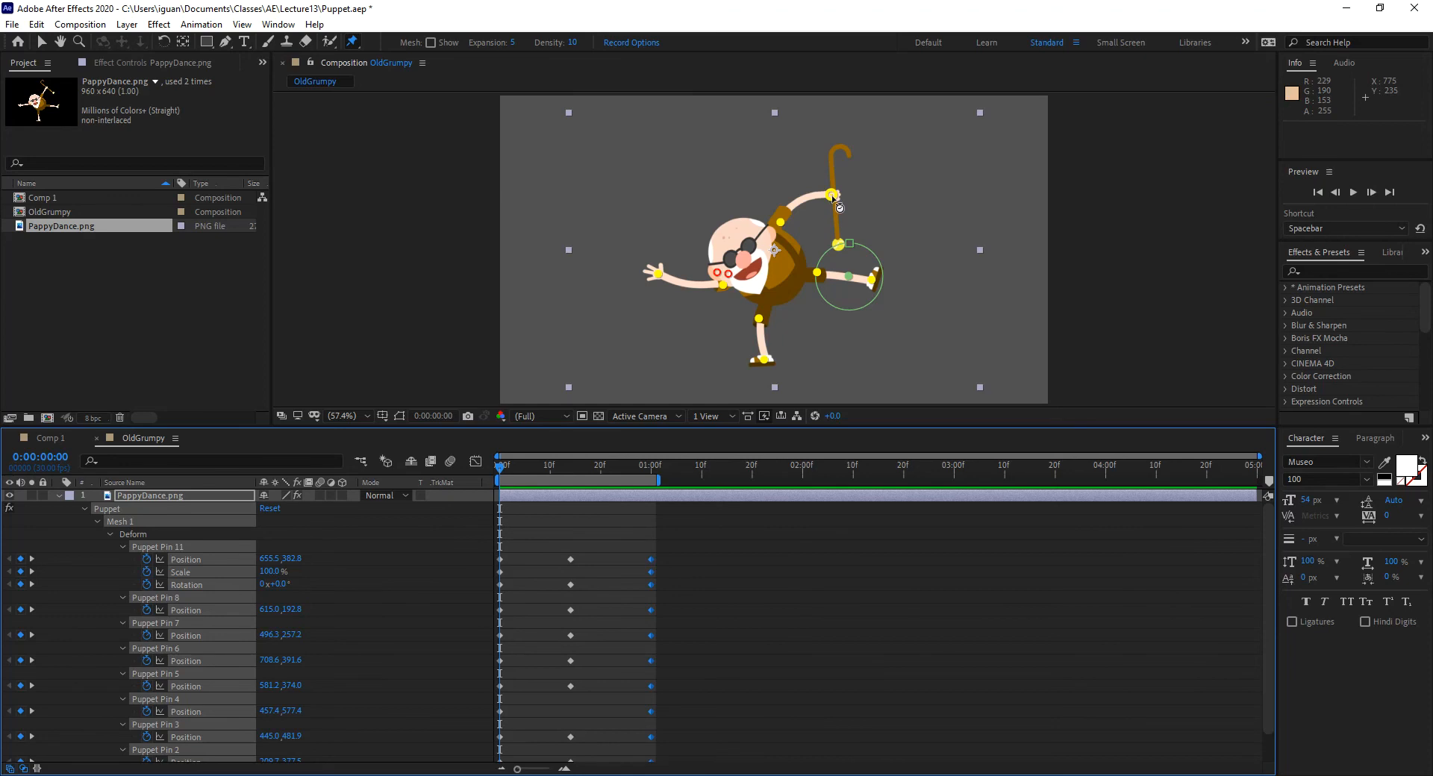
{"action": "mouse_move", "coordinate": [832, 196]}
{"action": "left_mouse_down"}
{"action": "mouse_move", "coordinate": [826, 179]}
{"action": "mouse_move", "coordinate": [885, 182]}
{"action": "mouse_move", "coordinate": [866, 196]}
{"action": "left_mouse_up"}
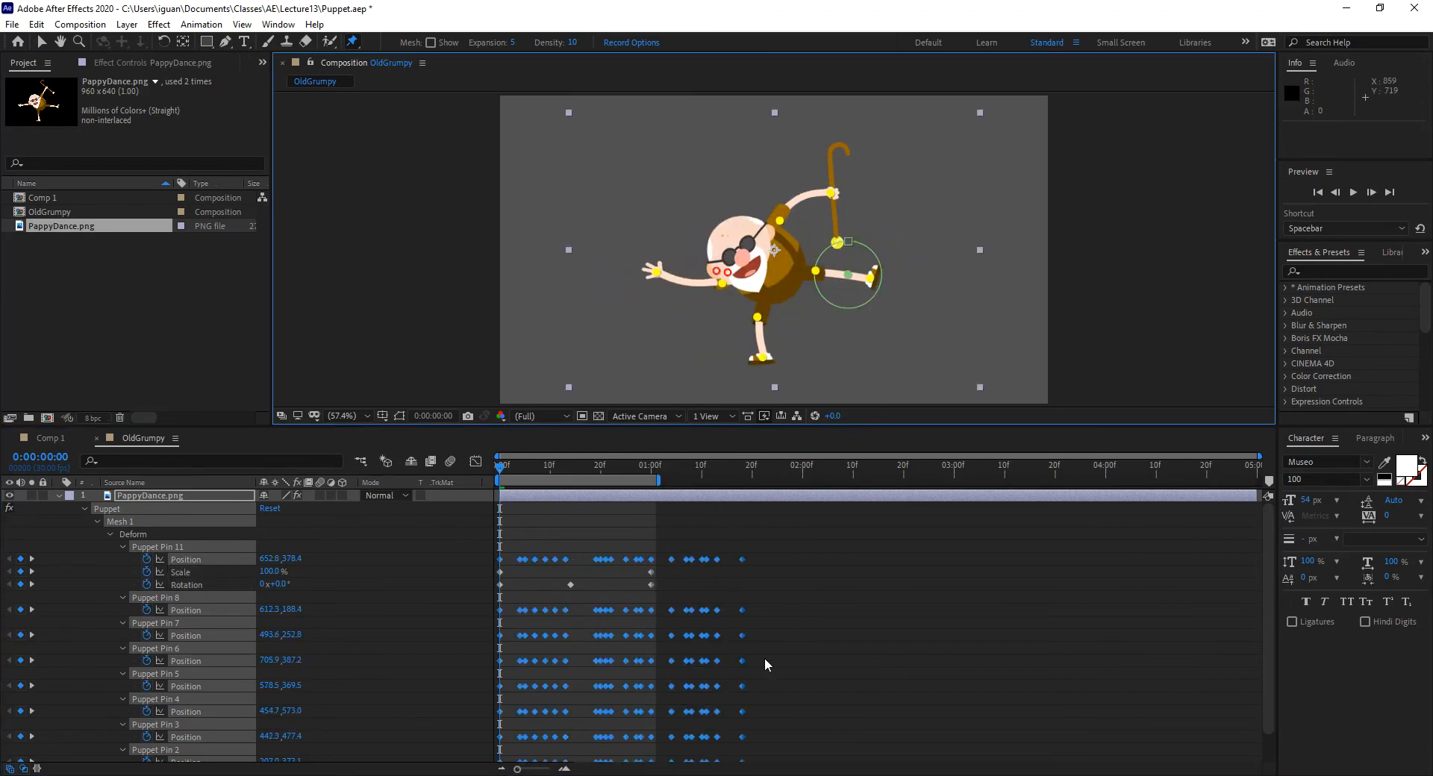
{"action": "key", "text": "ctrl+z"}
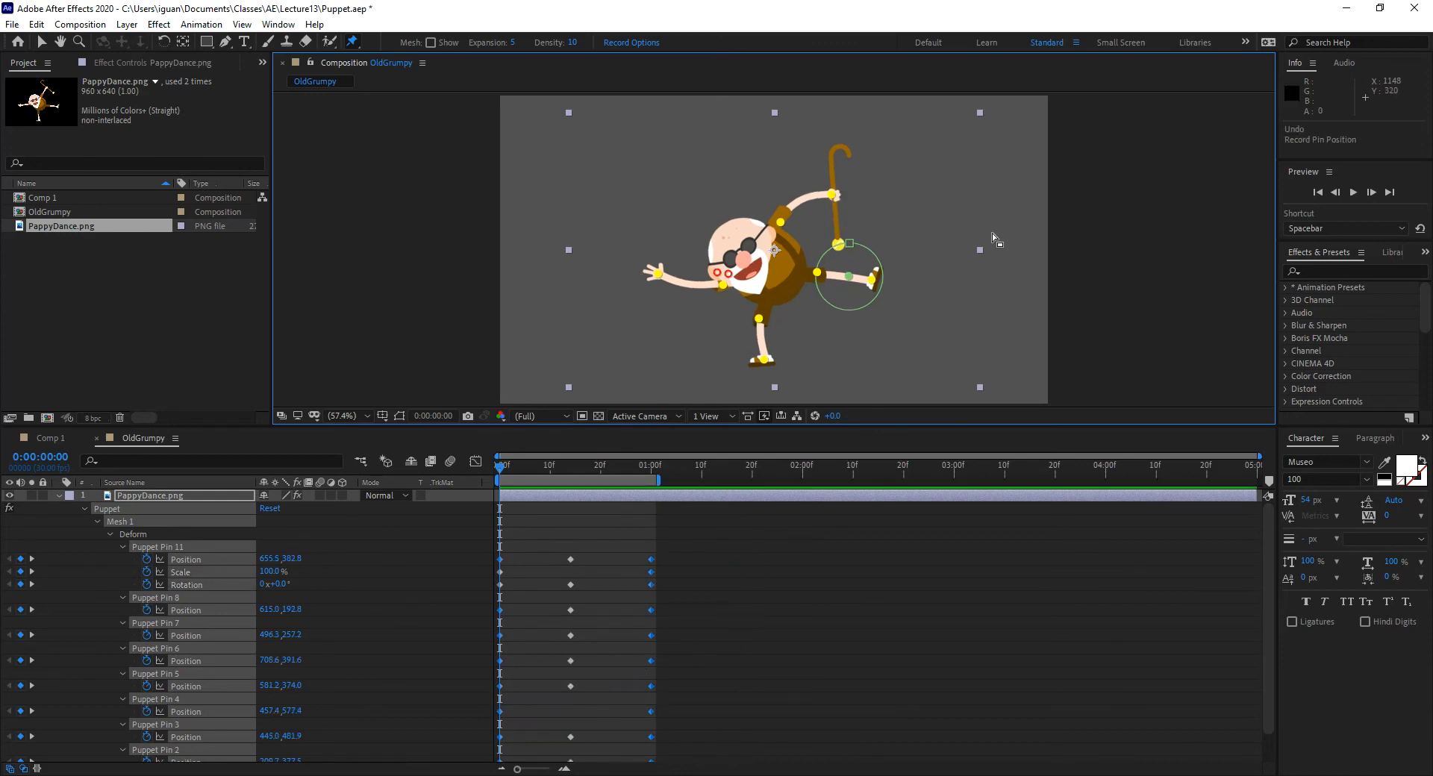
{"action": "key", "text": "ctrl+z"}
Clear the pin selection, reselect PappyDance.png with the Puppet Pin tool and test moving only the cane hand's pin, undoing the move.
{"action": "left_click", "coordinate": [43, 44]}
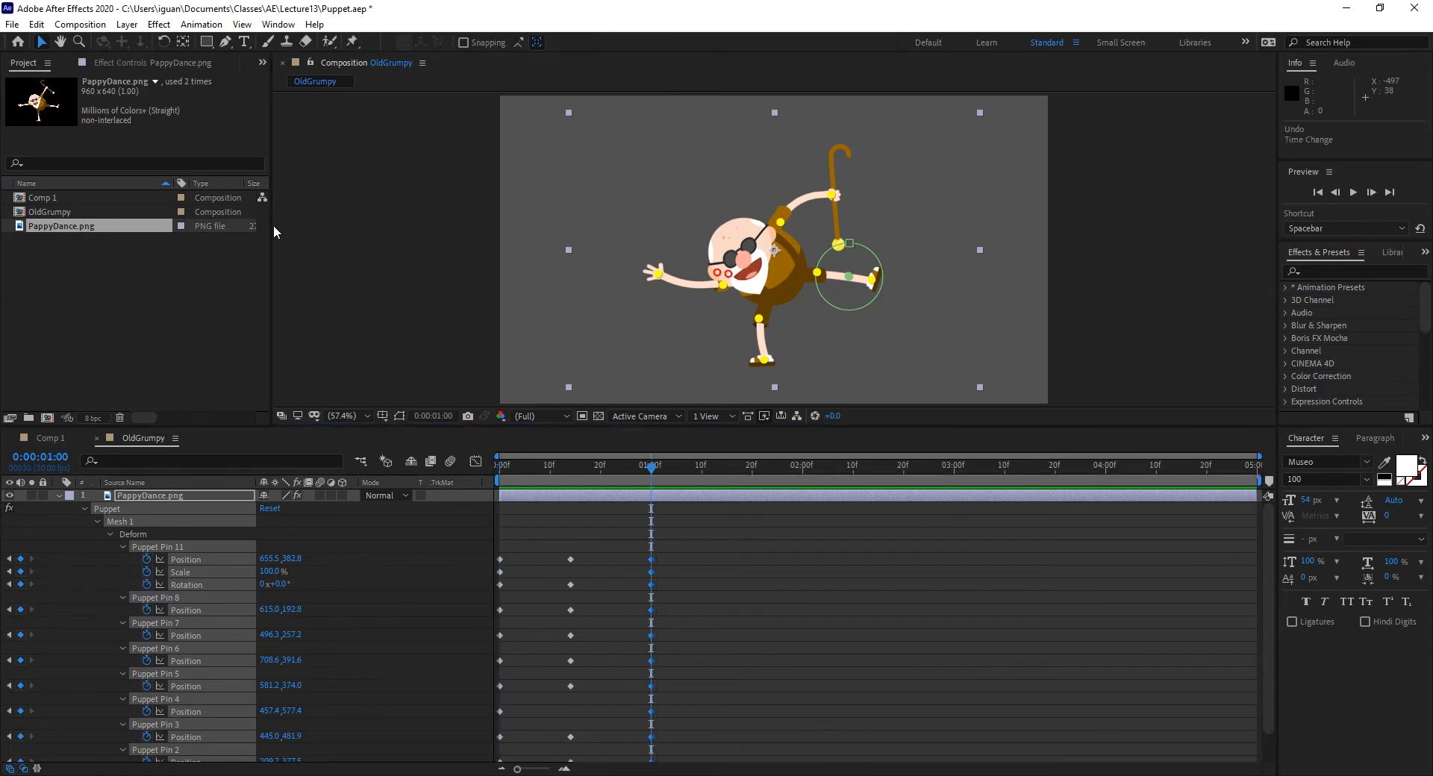
{"action": "left_click", "coordinate": [395, 242]}
{"action": "left_click", "coordinate": [784, 265]}
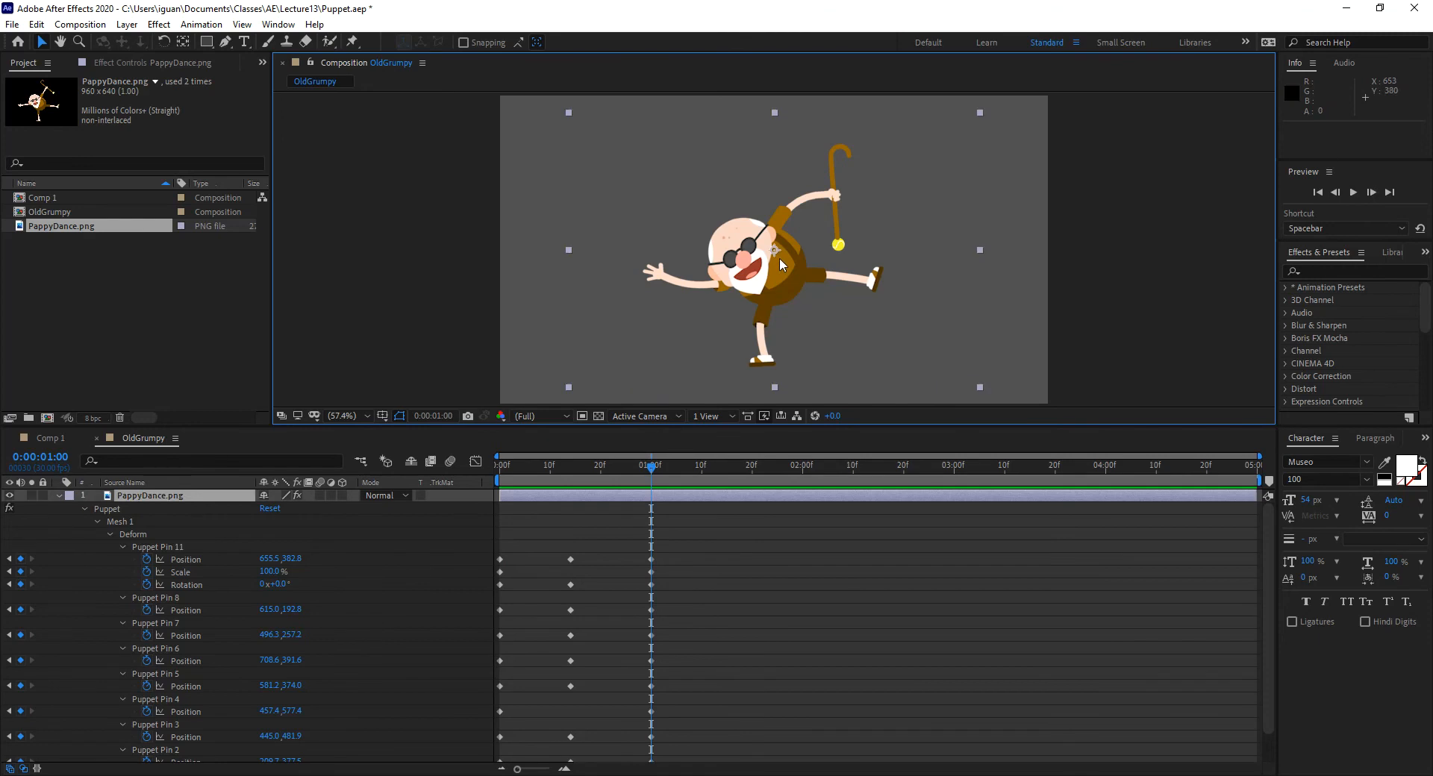
{"action": "left_click", "coordinate": [352, 42]}
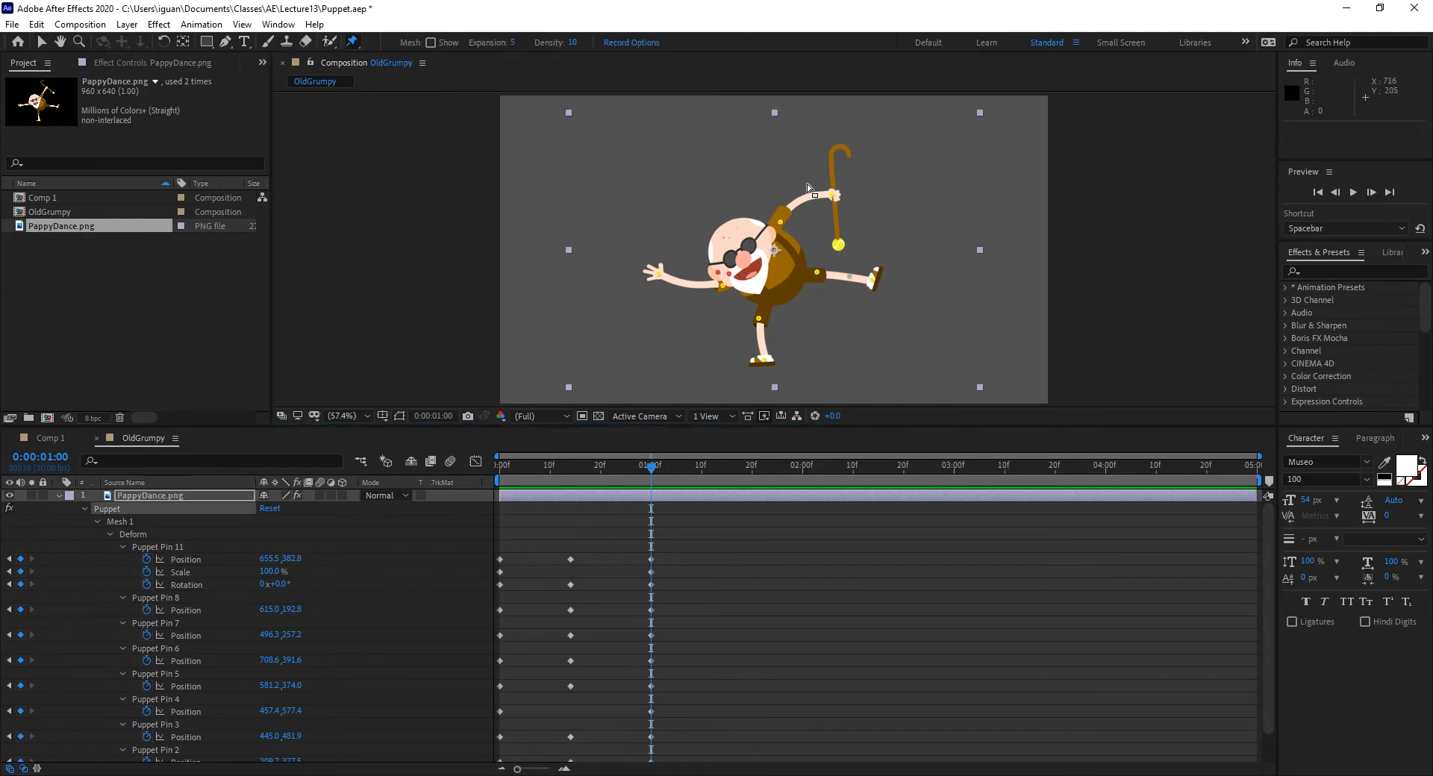
{"action": "left_click_drag", "start_coordinate": [831, 196], "coordinate": [832, 209]}
{"action": "key", "text": "ctrl+z"}
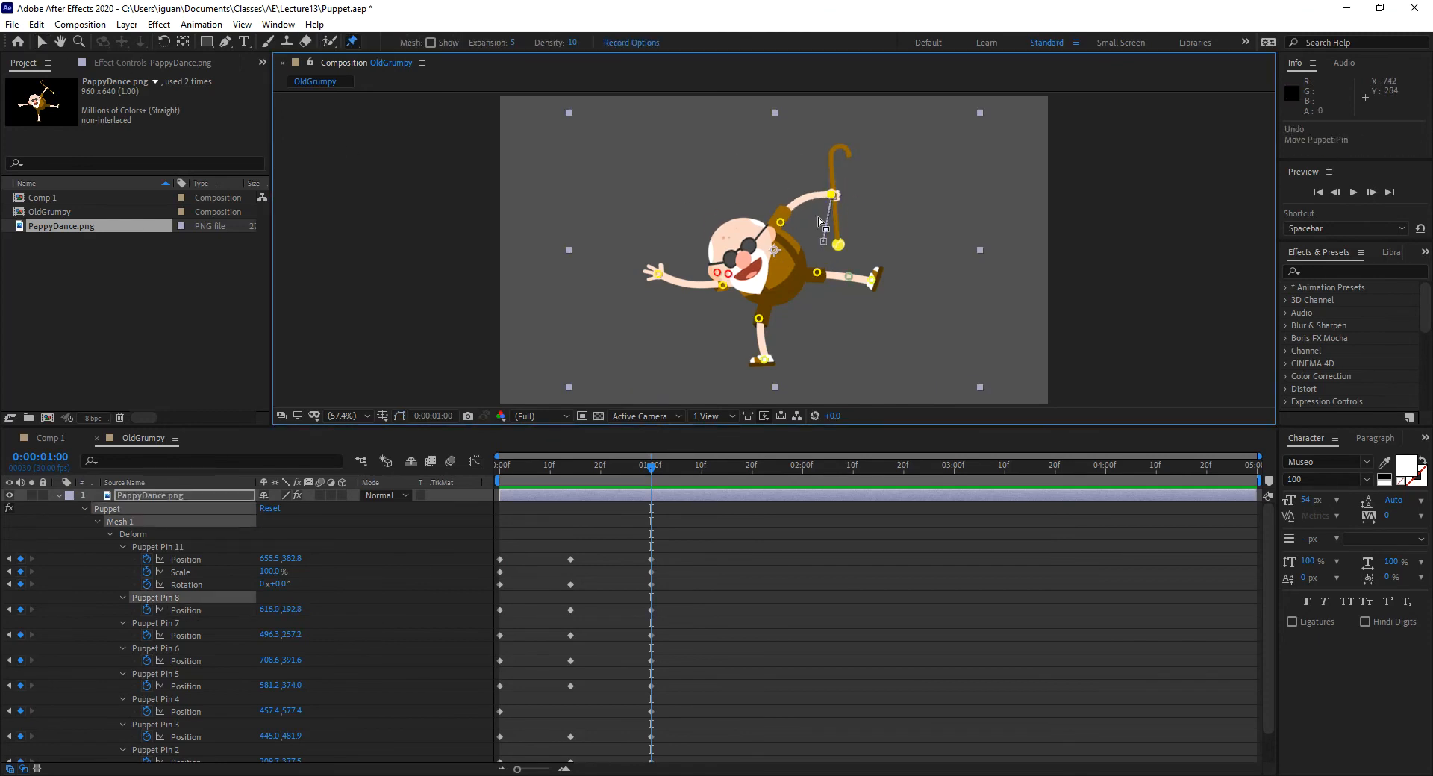
Return to frame 0 and try moving the cane hand's pin inward, undoing the move.
{"action": "left_click", "coordinate": [437, 491]}
{"action": "key", "text": "Home"}
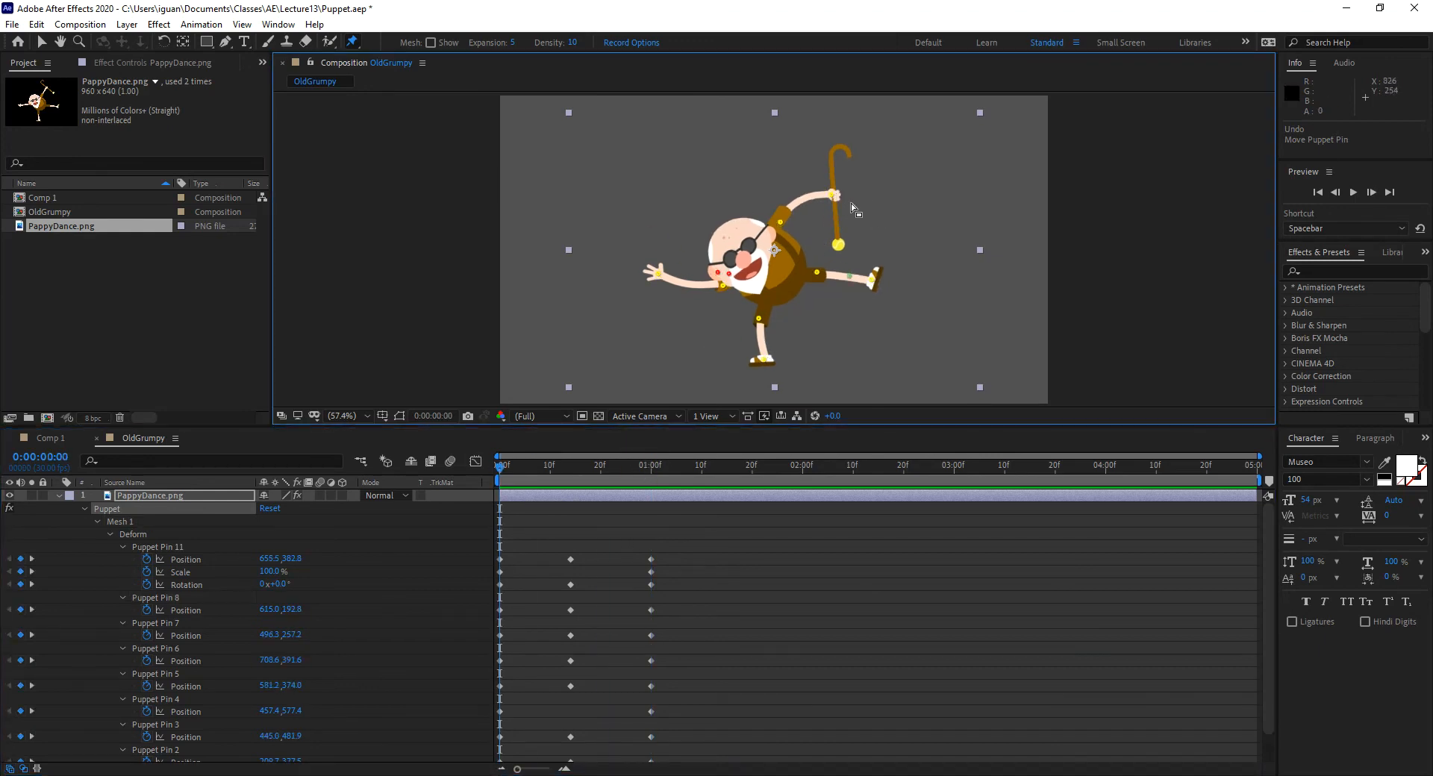
{"action": "left_click_drag", "start_coordinate": [832, 195], "coordinate": [811, 200]}
{"action": "key", "text": "ctrl+z"}
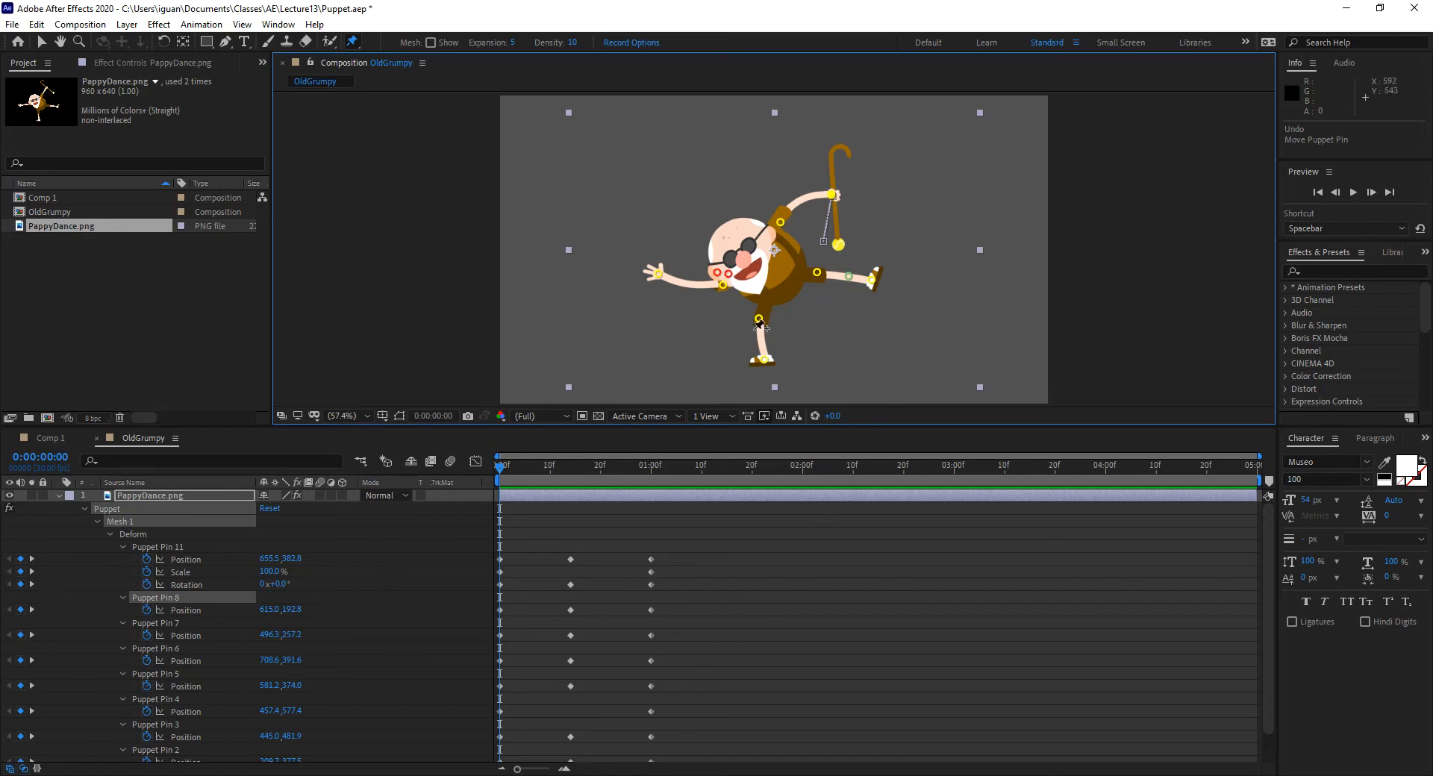
Record a wide looping motion for the cane hand's pin from frame 0, preview it and undo the recording.
{"action": "key", "text": "space"}
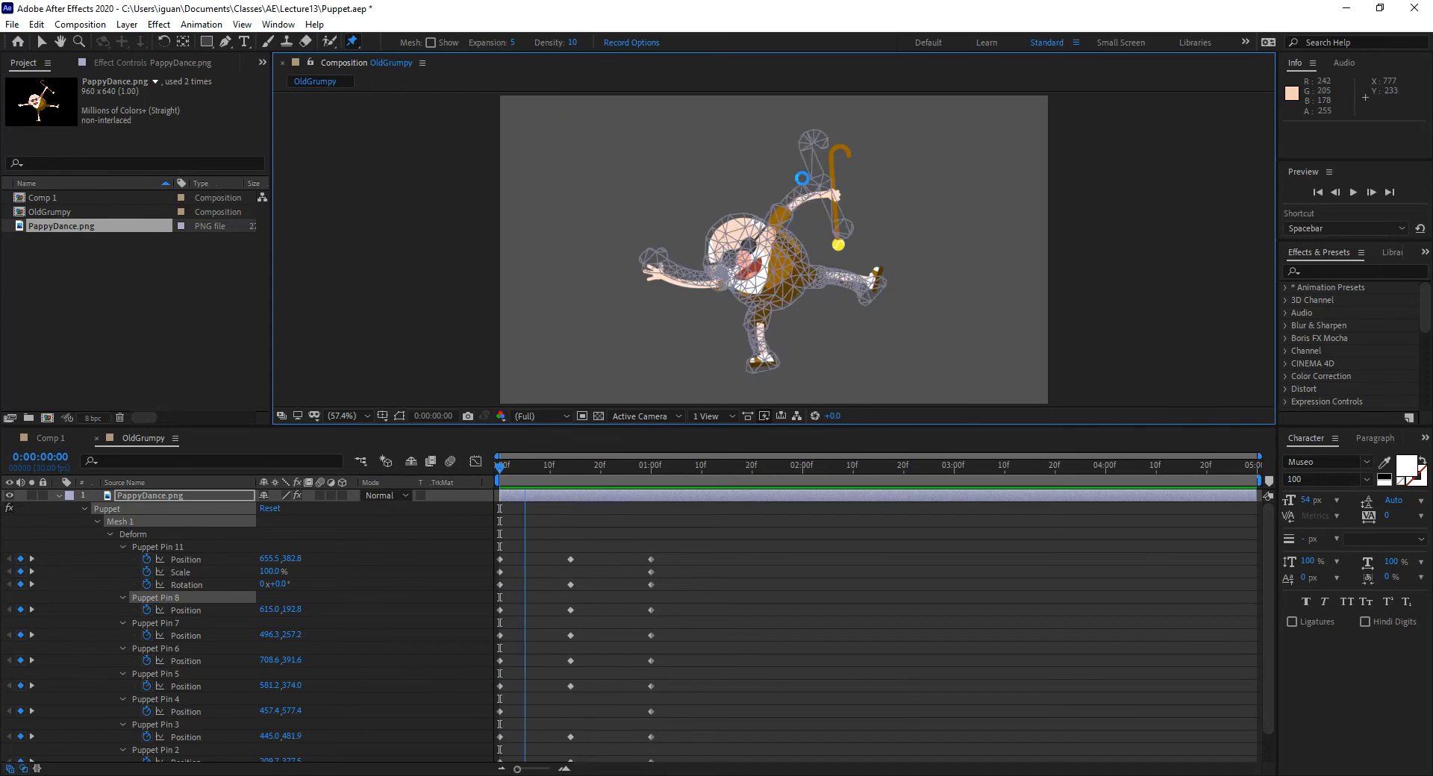
{"action": "mouse_move", "coordinate": [798, 174]}
{"action": "left_mouse_down"}
{"action": "mouse_move", "coordinate": [819, 187]}
{"action": "mouse_move", "coordinate": [777, 158]}
{"action": "left_mouse_up"}
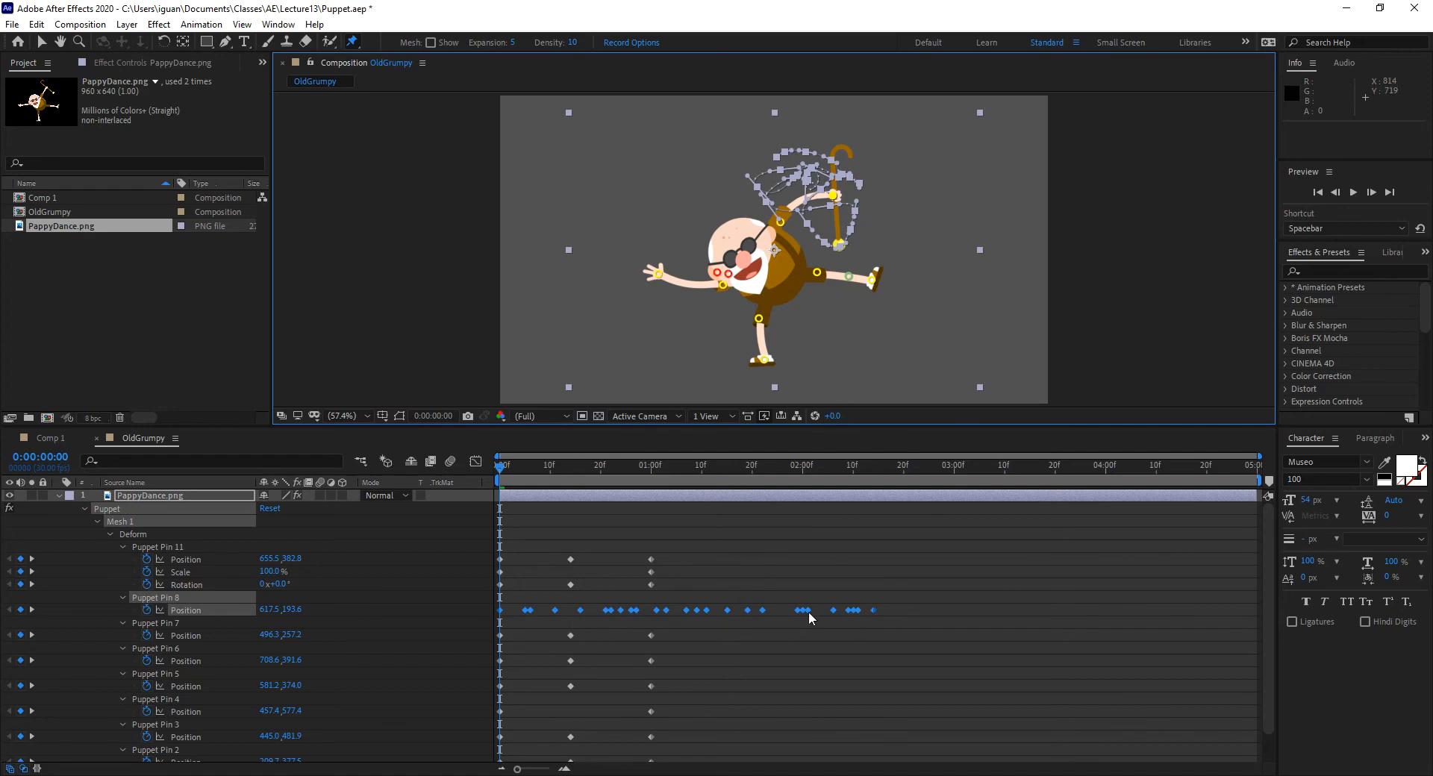
{"action": "key", "text": "space"}
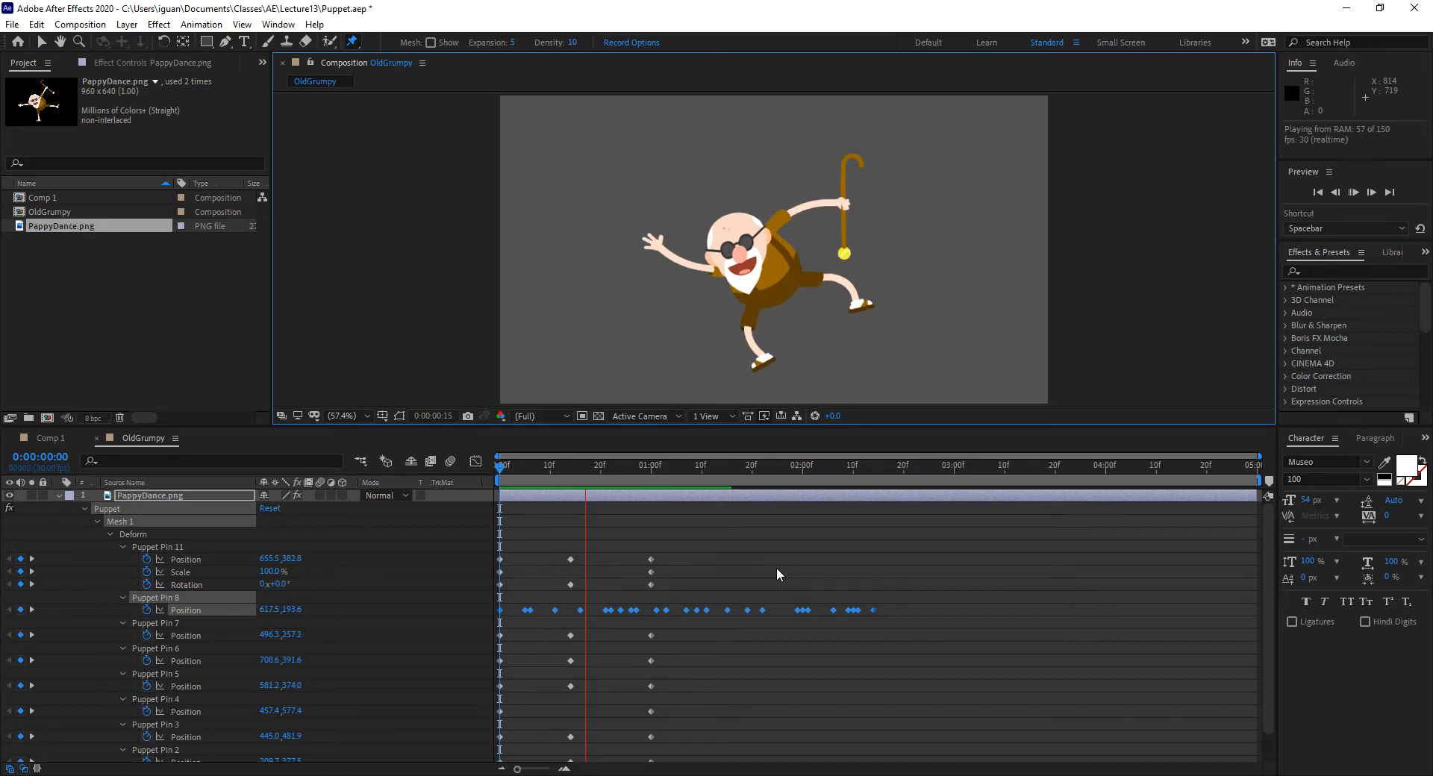
{"action": "key", "text": "space"}
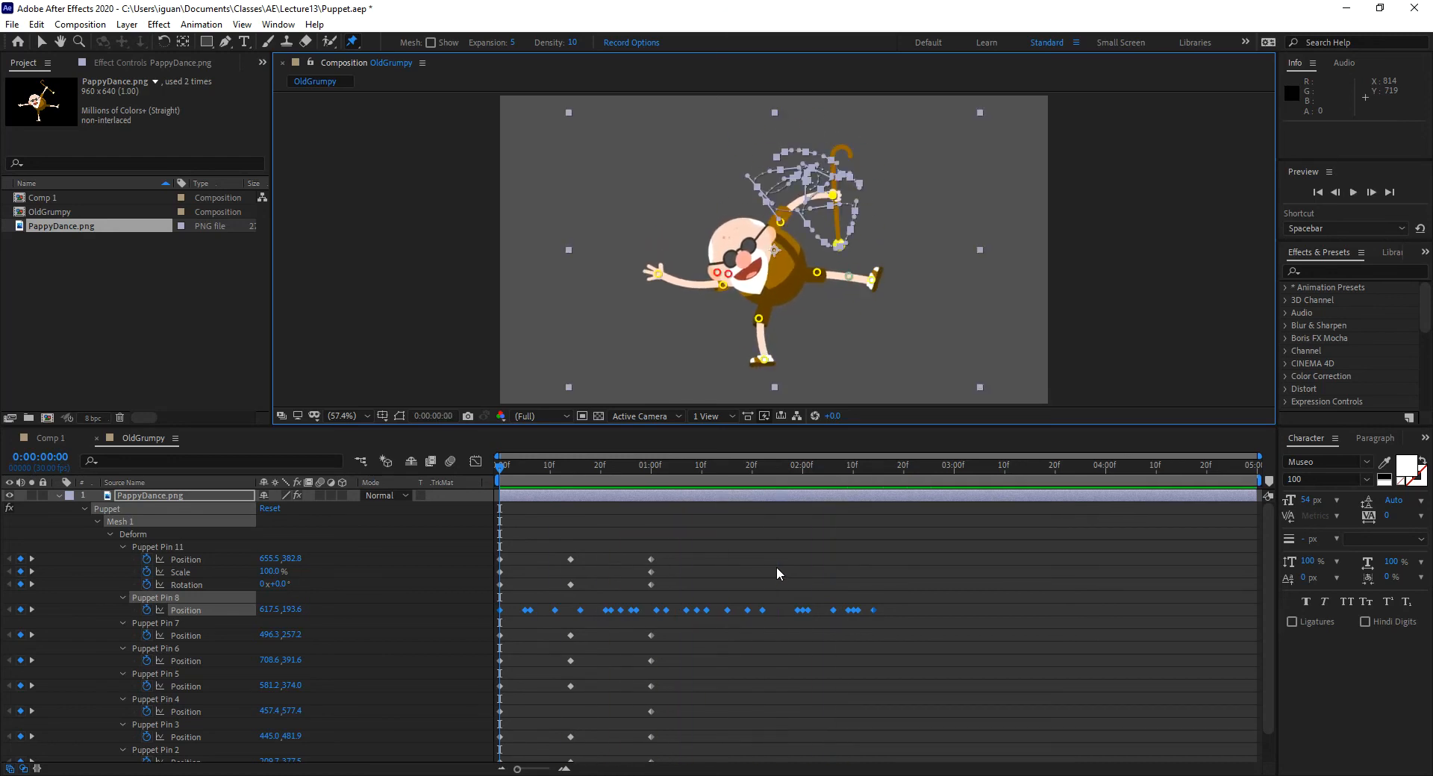
{"action": "key", "text": "ctrl+z"}
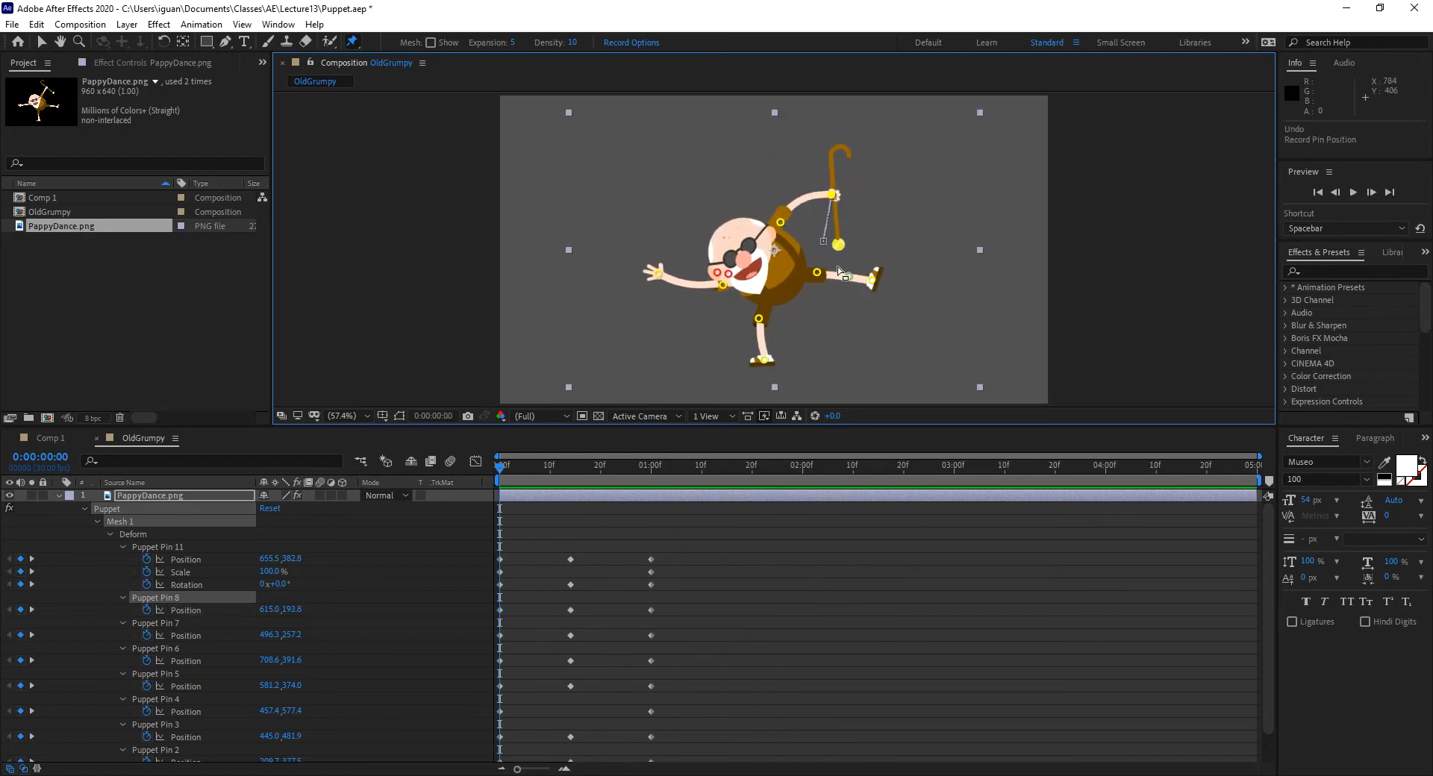
Record a small up-and-down motion for the cane hand's pin, preview it and undo the recording.
{"action": "left_click_drag", "start_coordinate": [834, 206], "coordinate": [834, 185]}
{"action": "key", "text": "space"}
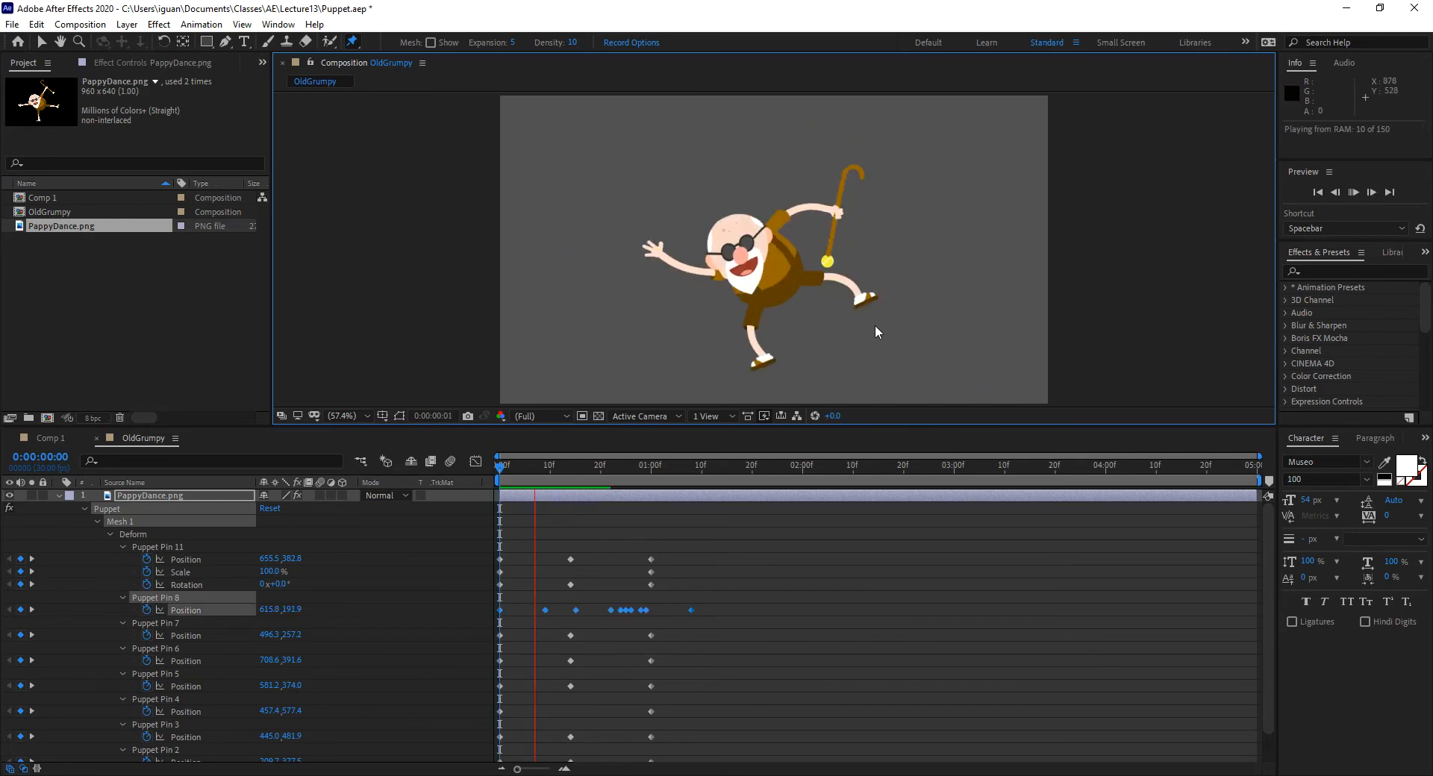
{"action": "key", "text": "space"}
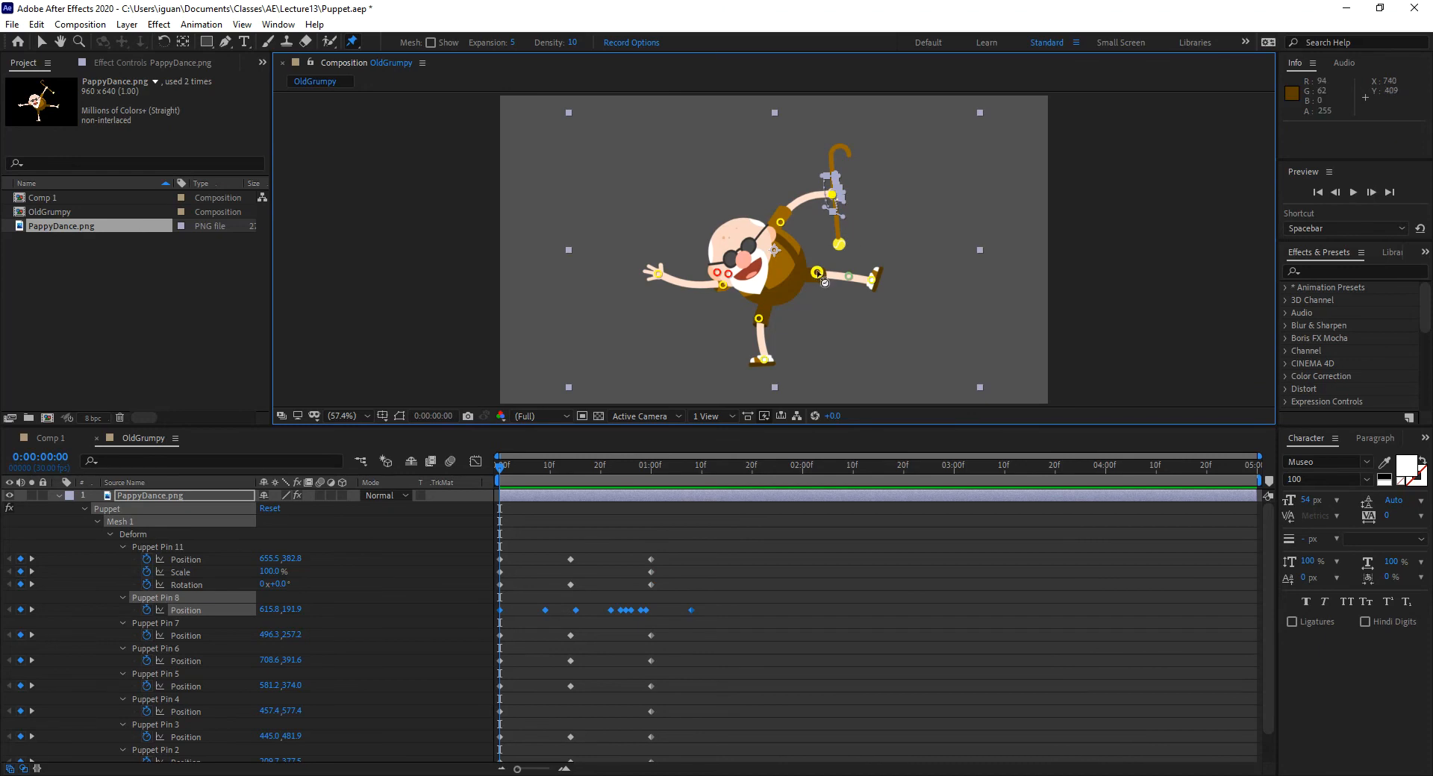
{"action": "key", "text": "ctrl+z"}
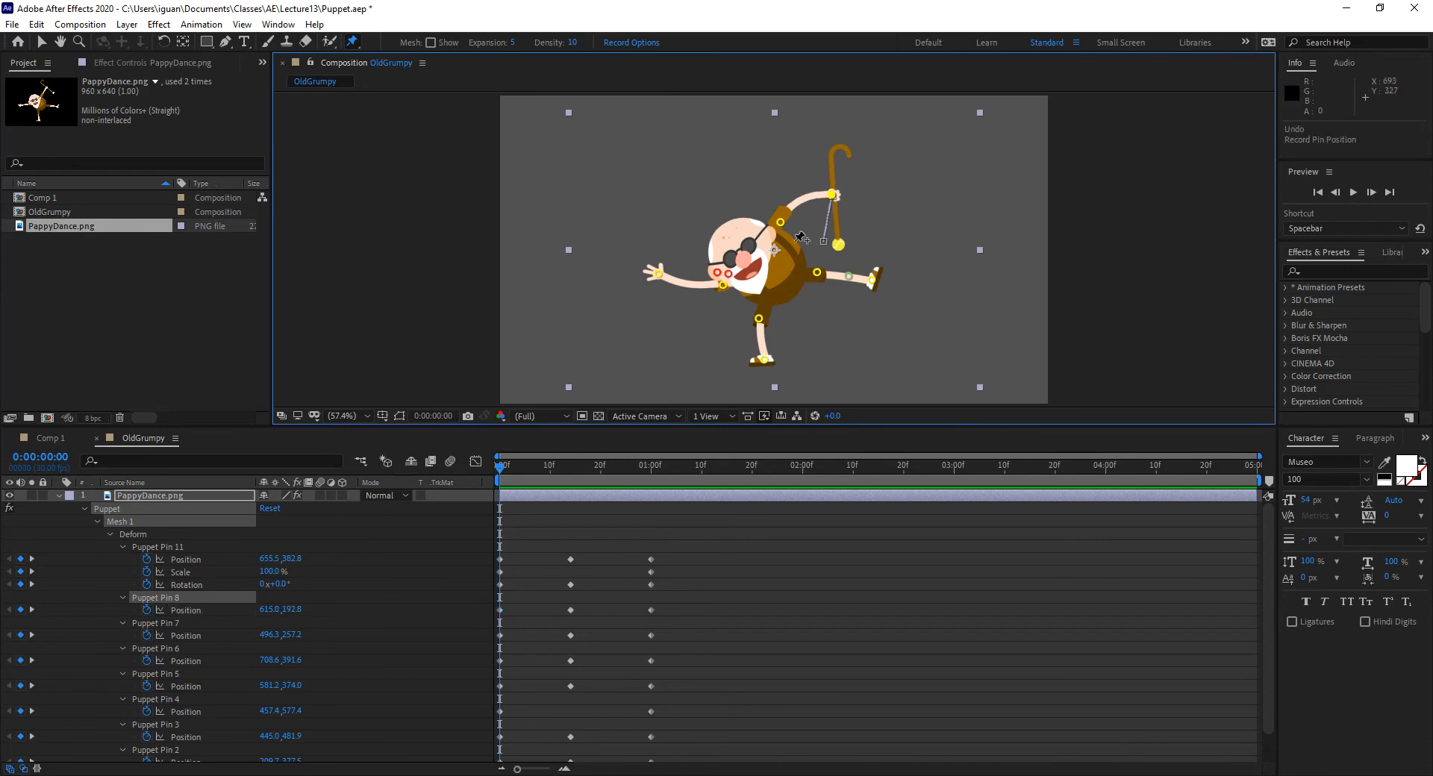
Record a short up-and-down wave for the free hand's pin from frame 0, preview it and undo the recording.
{"action": "left_click_drag", "start_coordinate": [660, 276], "coordinate": [656, 298]}
{"action": "key", "text": "space"}
{"action": "key", "text": "space"}
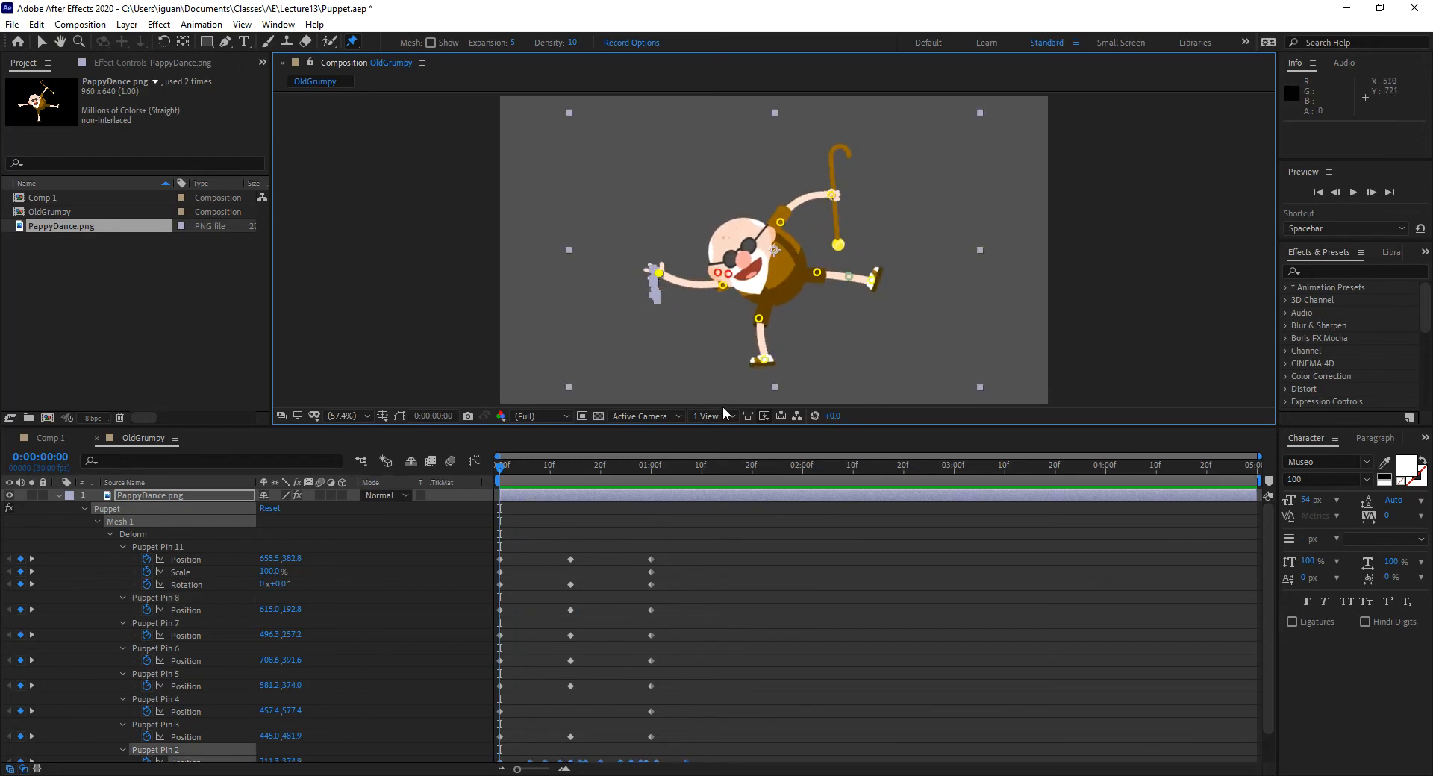
{"action": "key", "text": "space"}
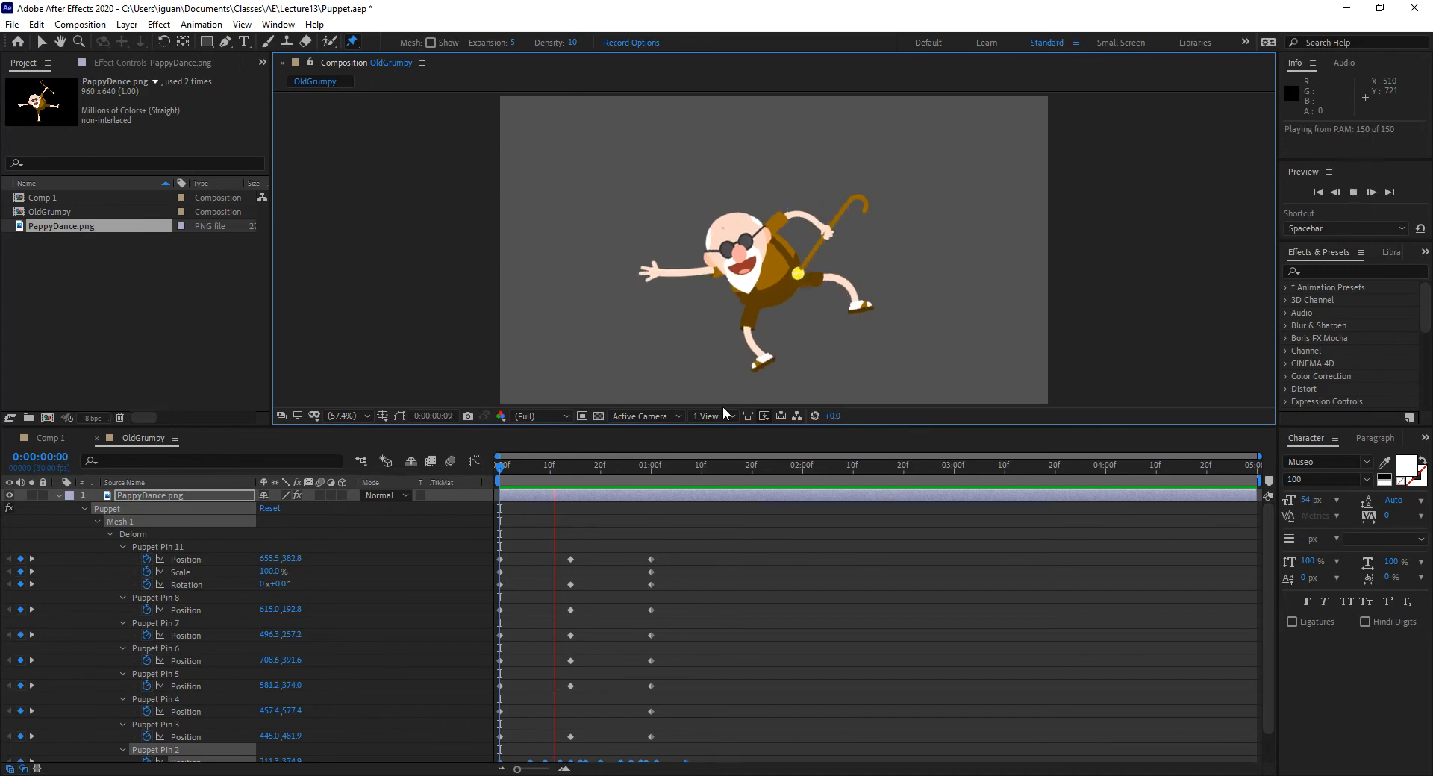
{"action": "key", "text": "space"}
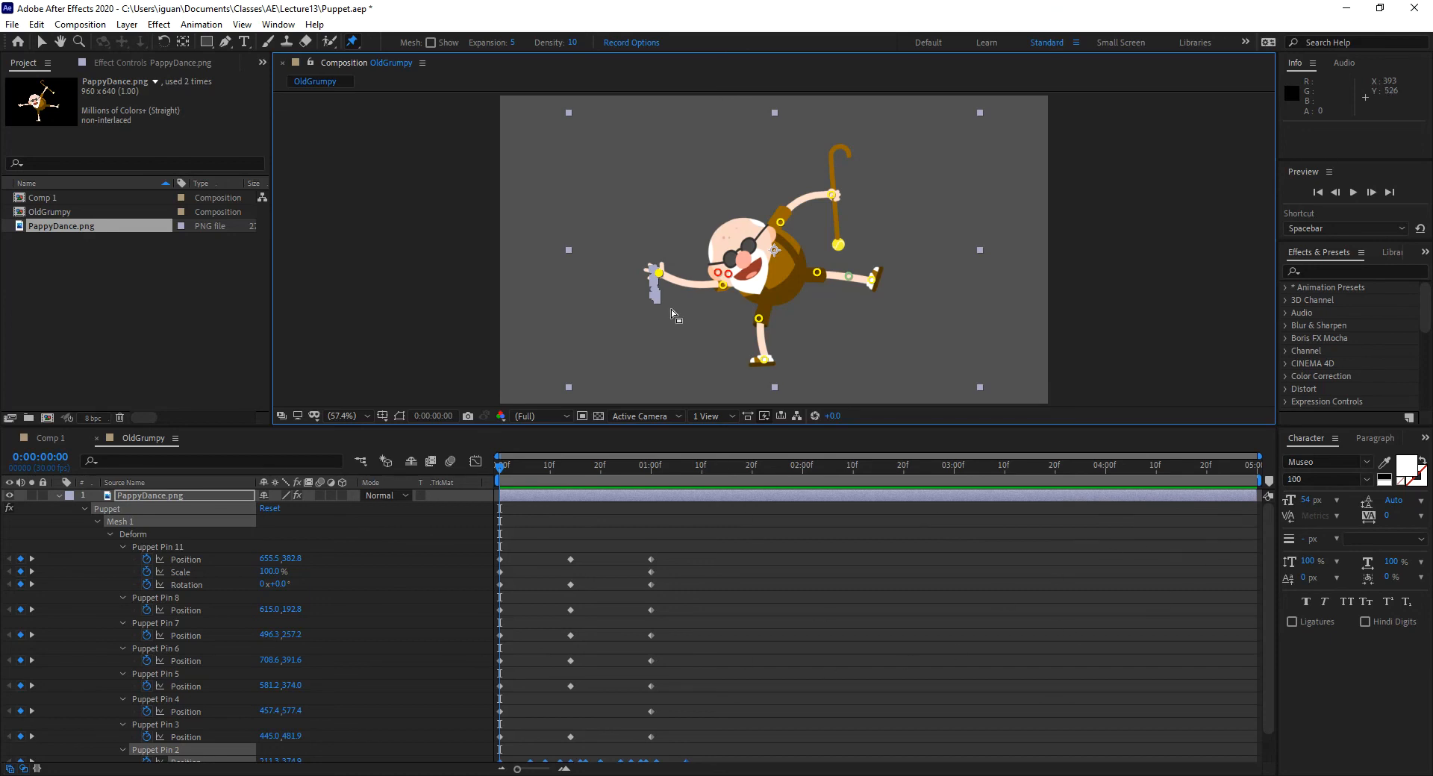
{"action": "key", "text": "ctrl+z"}
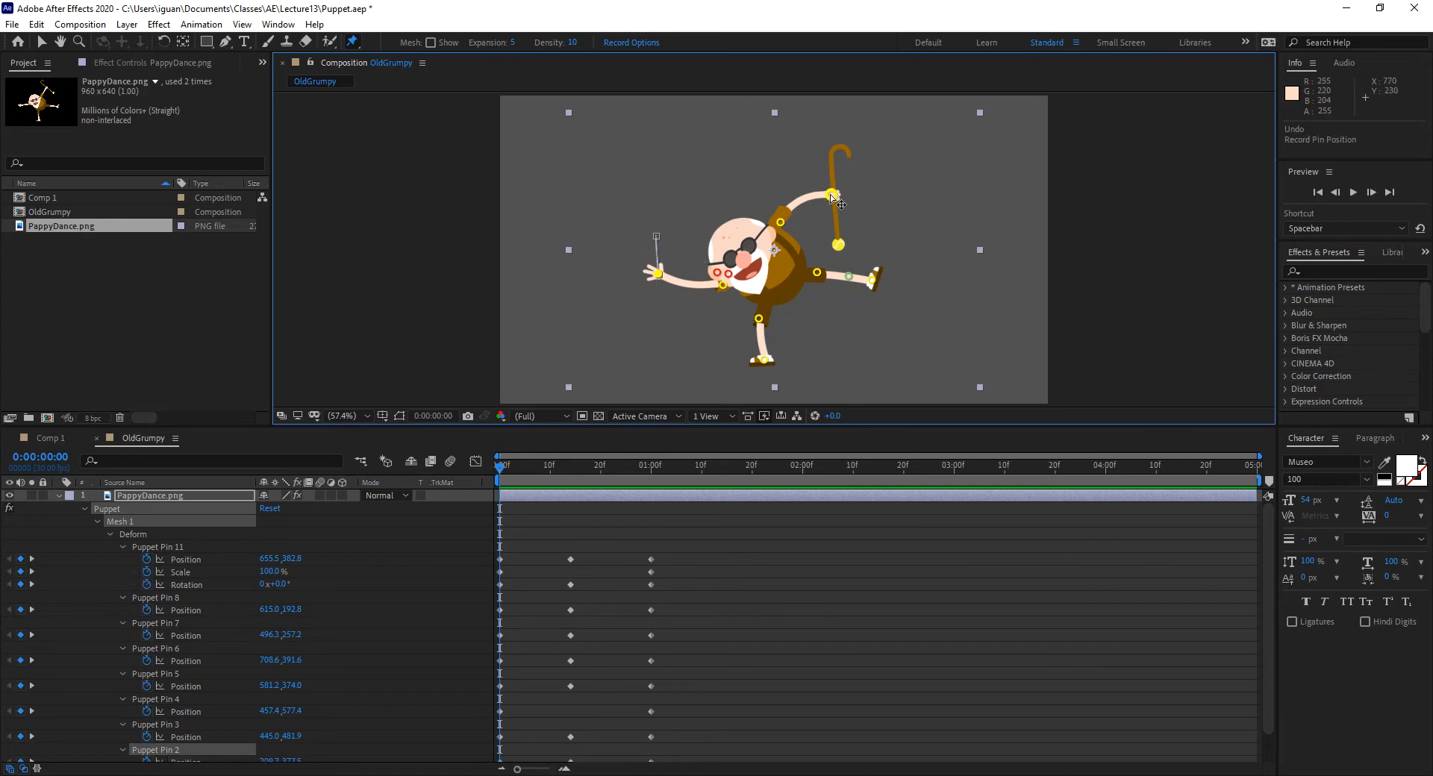
Record a long freehand swinging motion for the cane hand's pin from frame 0 and review it up to 0:00:01:29.
{"action": "mouse_move", "coordinate": [834, 197]}
{"action": "left_mouse_down"}
{"action": "mouse_move", "coordinate": [804, 156]}
{"action": "mouse_move", "coordinate": [822, 203]}
{"action": "mouse_move", "coordinate": [844, 210]}
{"action": "mouse_move", "coordinate": [854, 178]}
{"action": "mouse_move", "coordinate": [796, 215]}
{"action": "mouse_move", "coordinate": [796, 183]}
{"action": "mouse_move", "coordinate": [824, 205]}
{"action": "mouse_move", "coordinate": [784, 195]}
{"action": "left_mouse_up"}
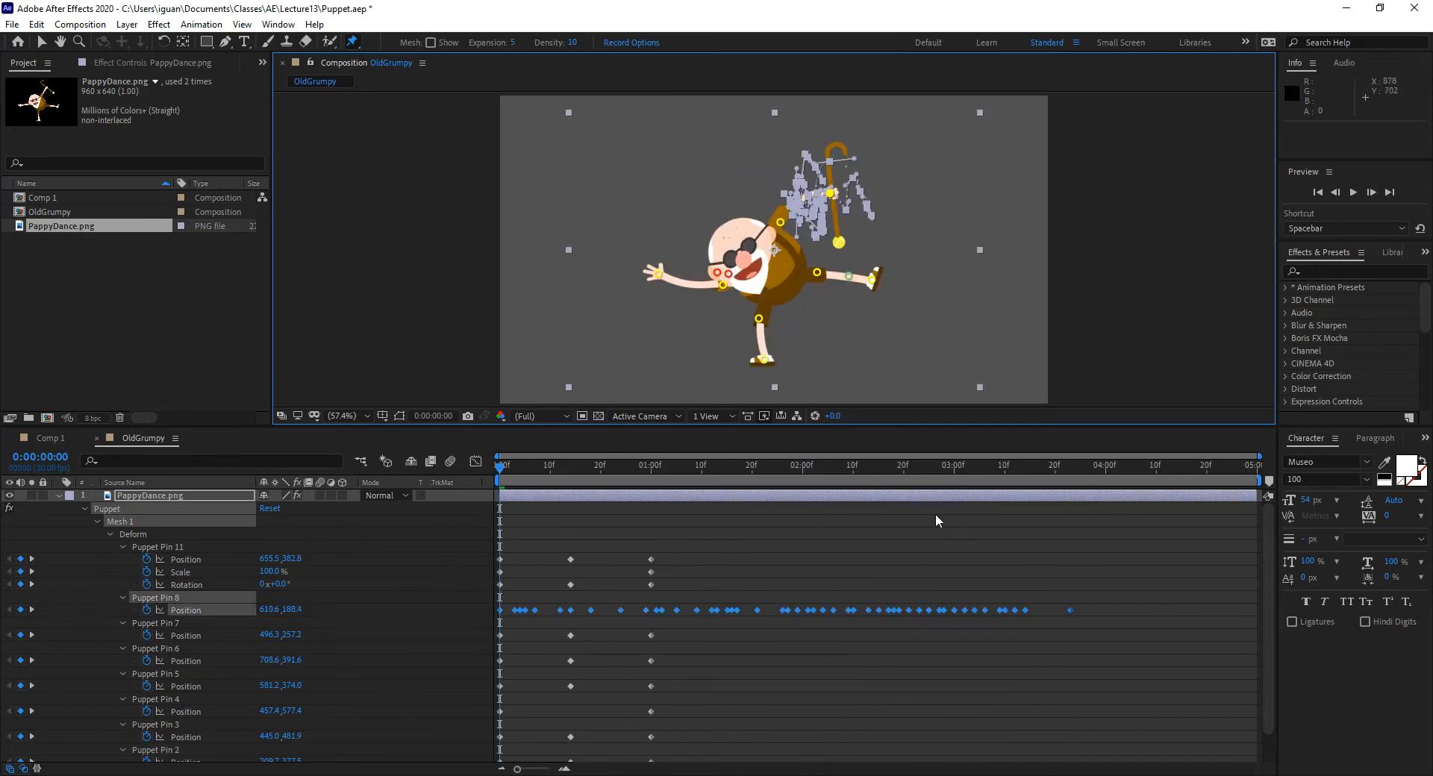
{"action": "key", "text": "space"}
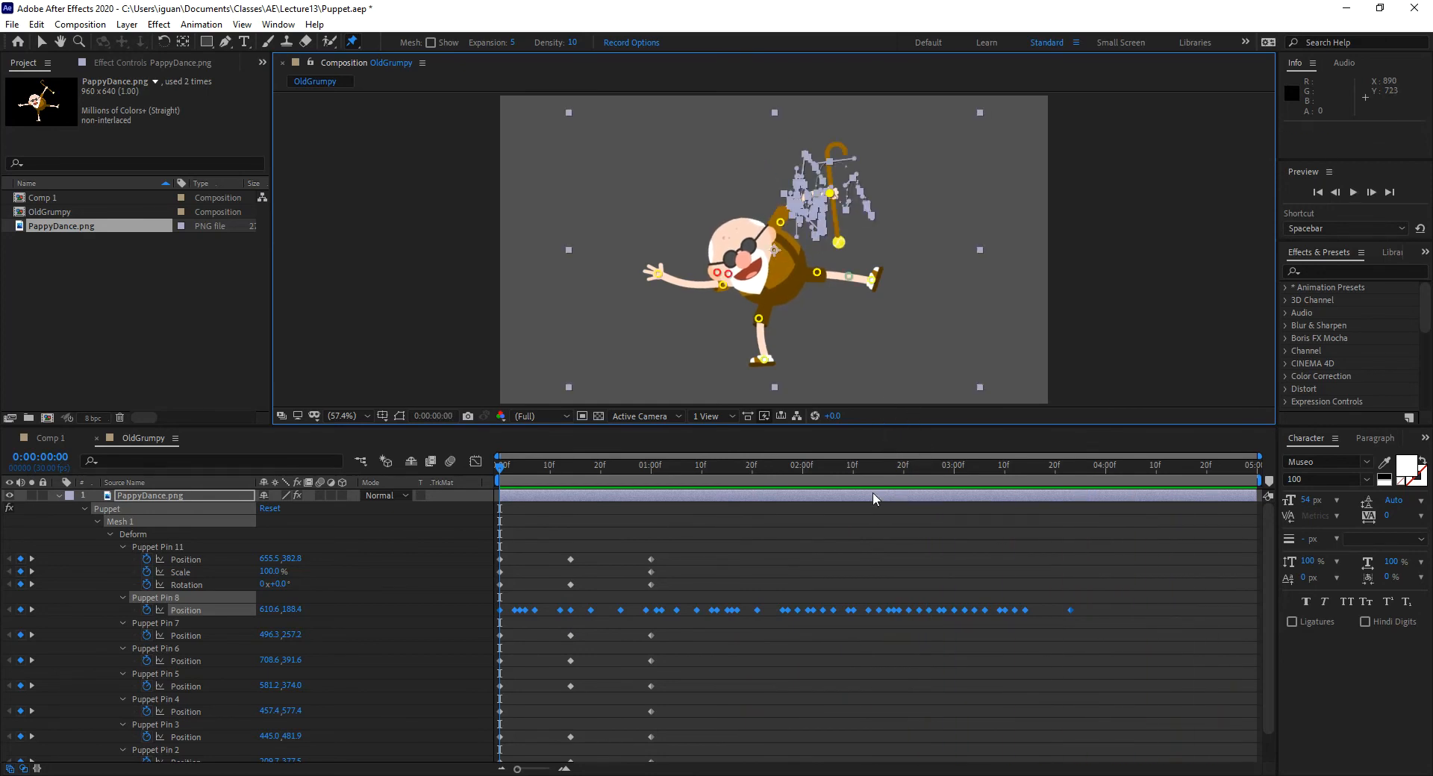
{"action": "left_click_drag", "start_coordinate": [657, 470], "coordinate": [797, 473]}
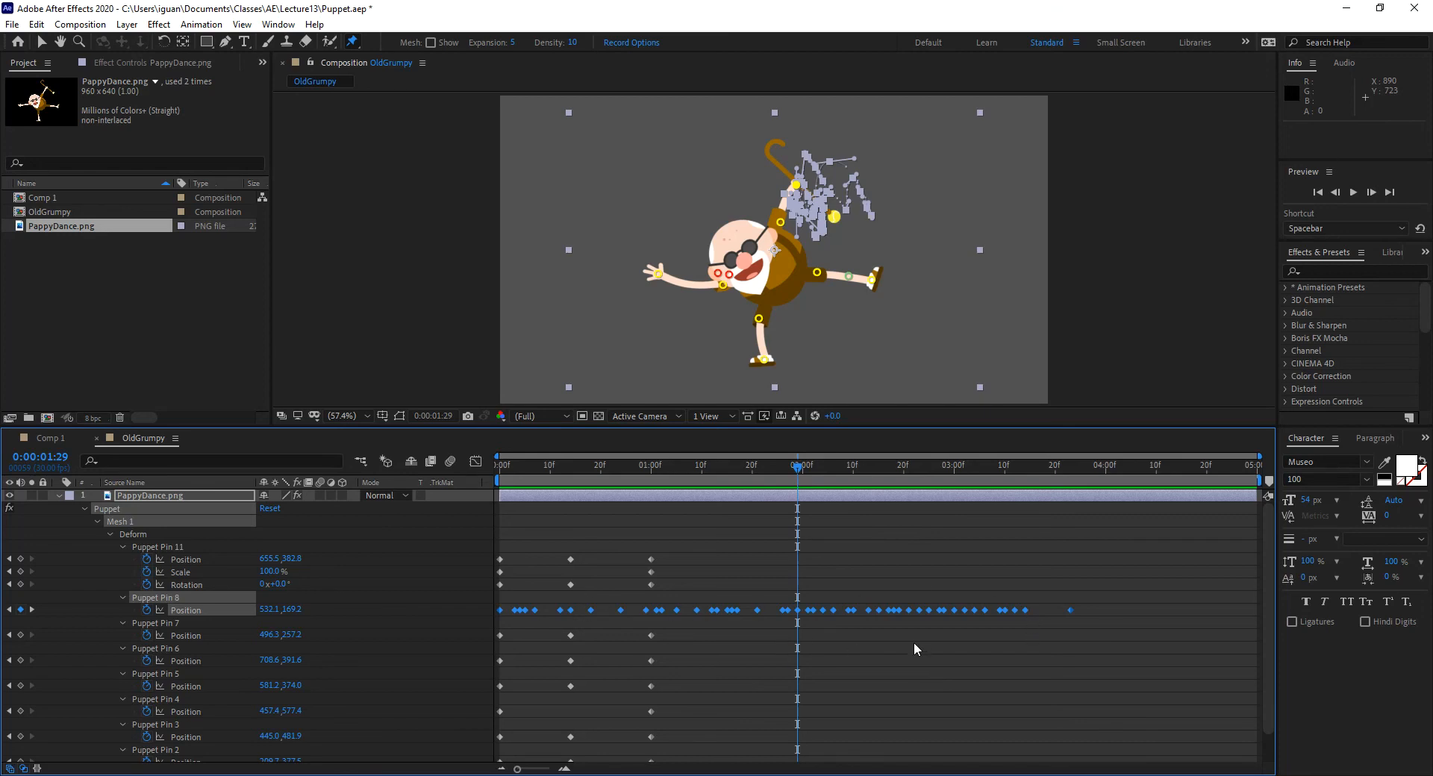
Try the Smoother on the cane hand pin's recorded keyframes, applied to the spatial path with tolerance 1, and undo it.
{"action": "left_click", "coordinate": [279, 24]}
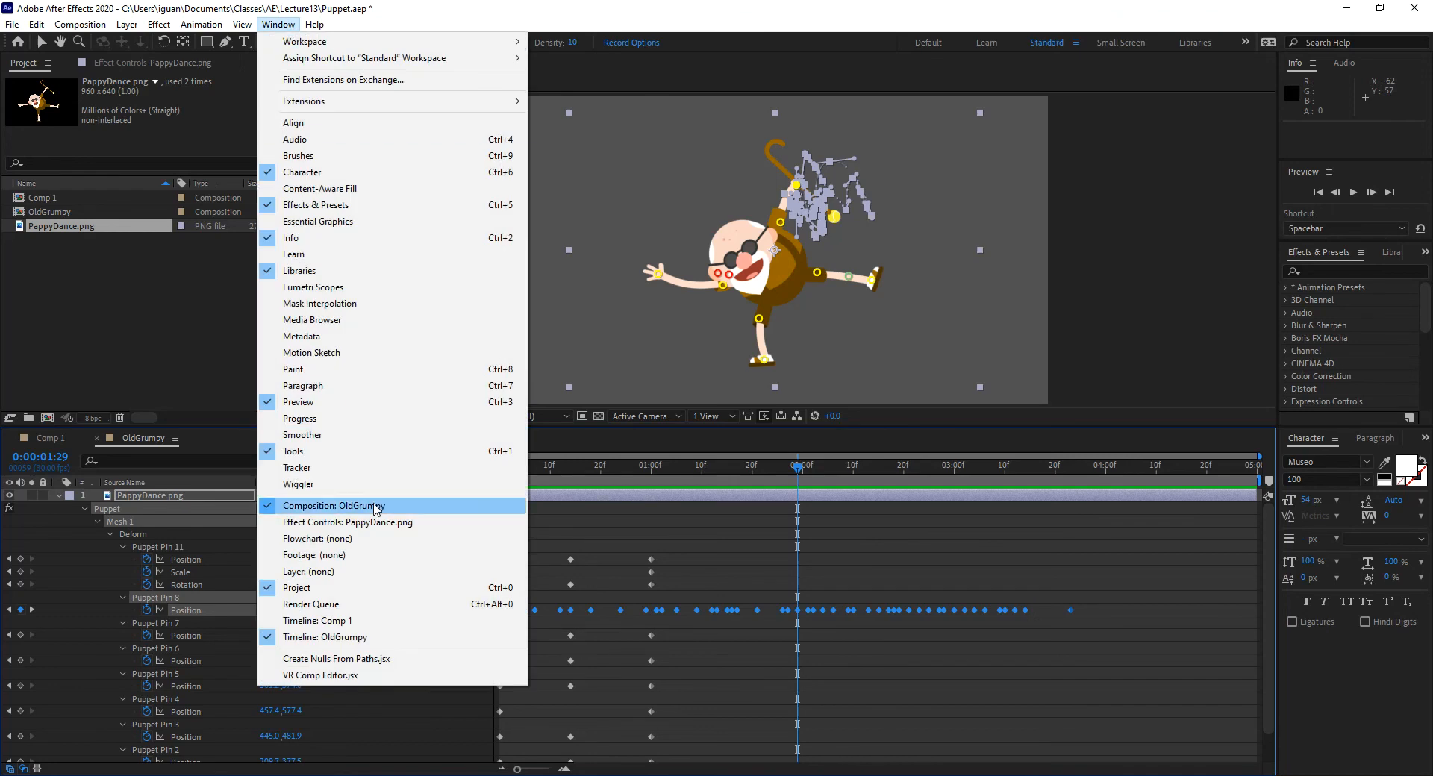
{"action": "left_click", "coordinate": [345, 436]}
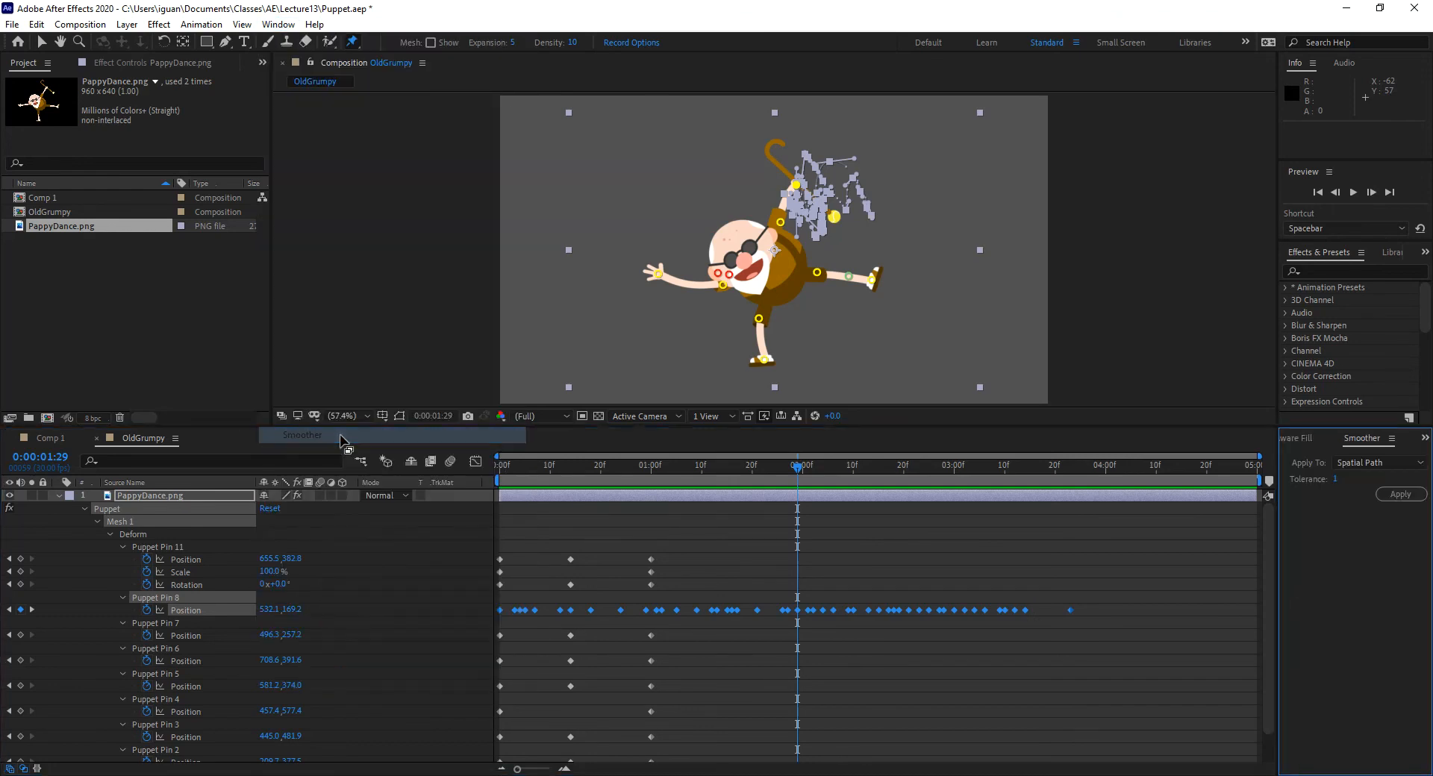
{"action": "left_click", "coordinate": [1402, 494]}
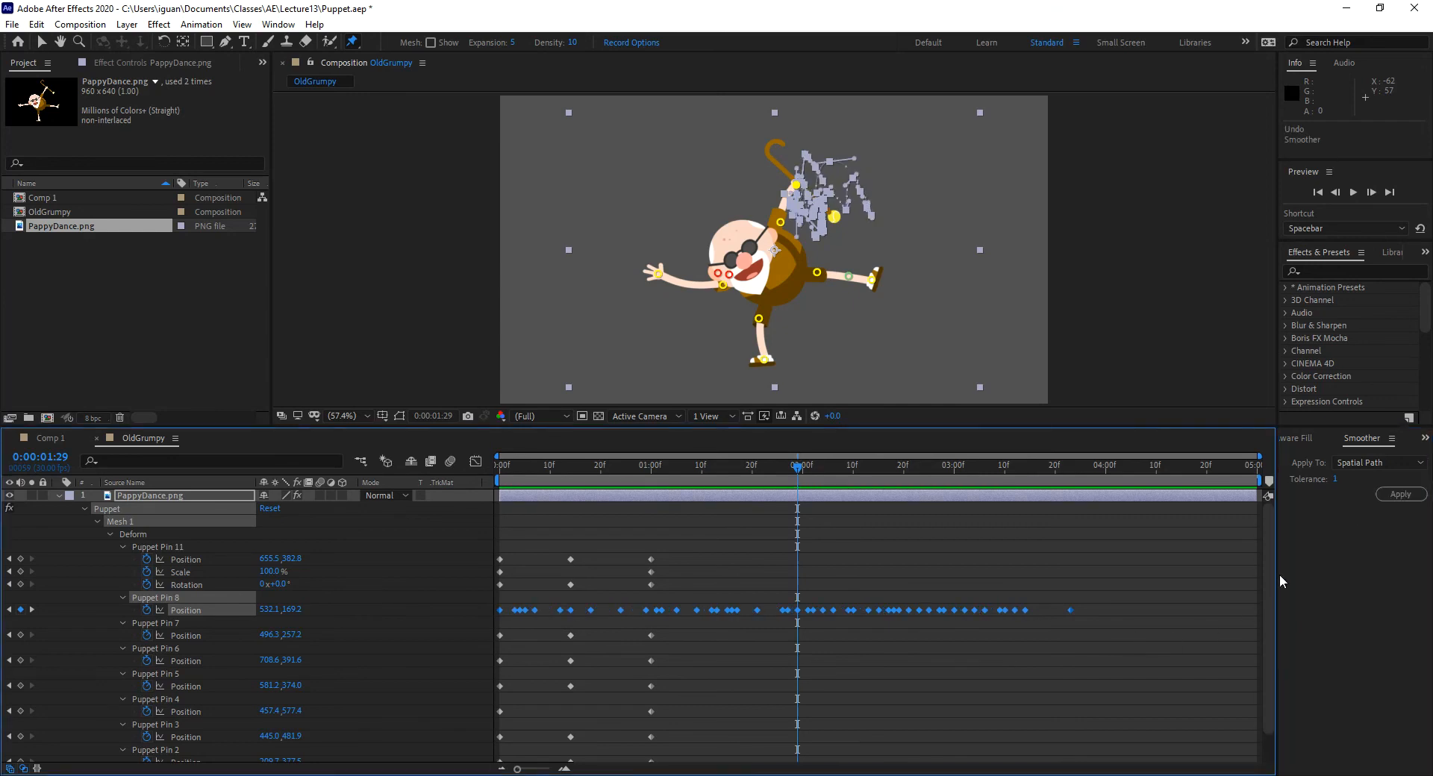
Try the Smoother again on the cane hand pin's spatial path with tolerance 10, and undo it.
{"action": "left_click", "coordinate": [1351, 461]}
{"action": "left_click", "coordinate": [1334, 541]}
{"action": "type", "text": "10"}
{"action": "left_click", "coordinate": [1401, 494]}
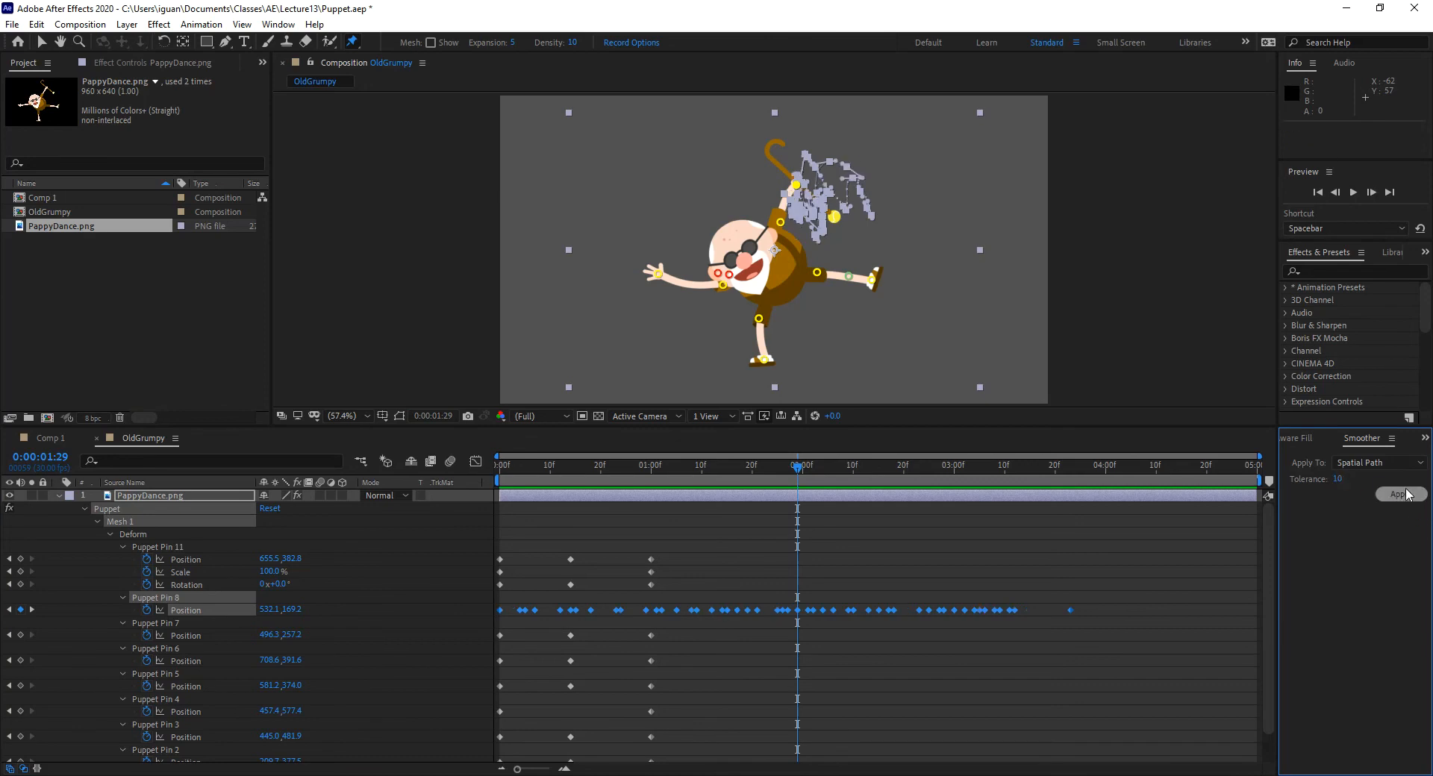
{"action": "key", "text": "ctrl+z"}
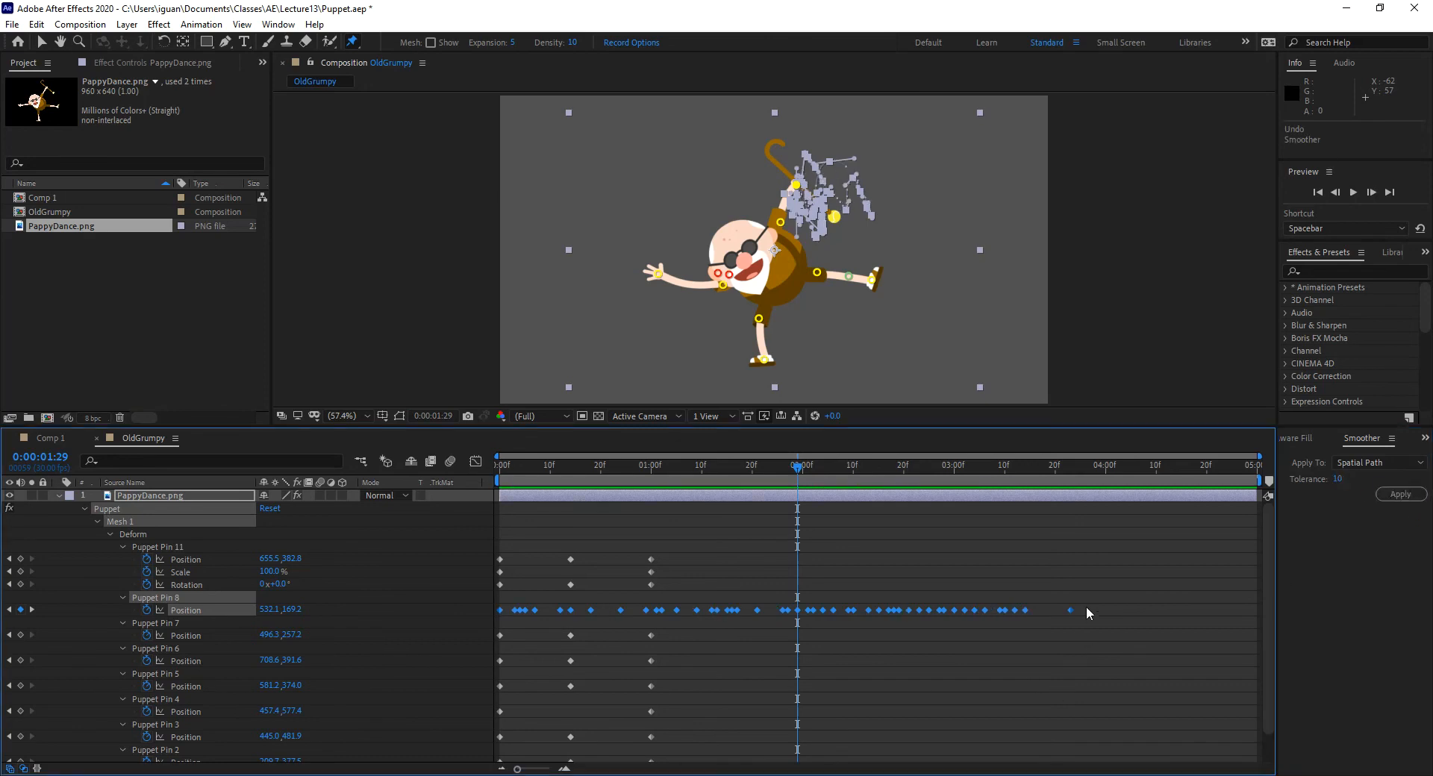
Apply Easy Ease to all of Puppet Pin 8's recorded position keyframes, then preview and scrub through the motion.
{"action": "left_click_drag", "start_coordinate": [1088, 608], "coordinate": [496, 614]}
{"action": "key", "text": "F9"}
{"action": "key", "text": "space"}
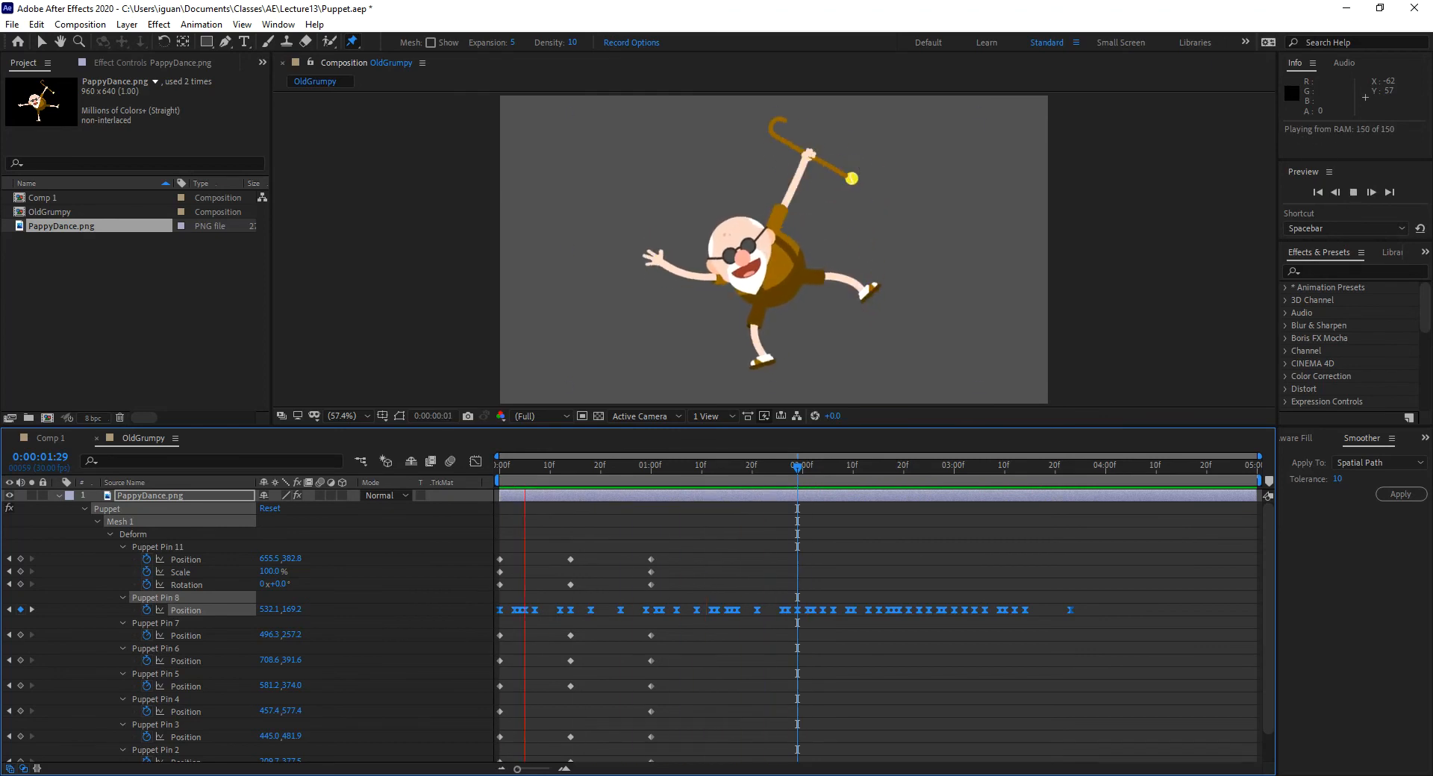
{"action": "key", "text": "space"}
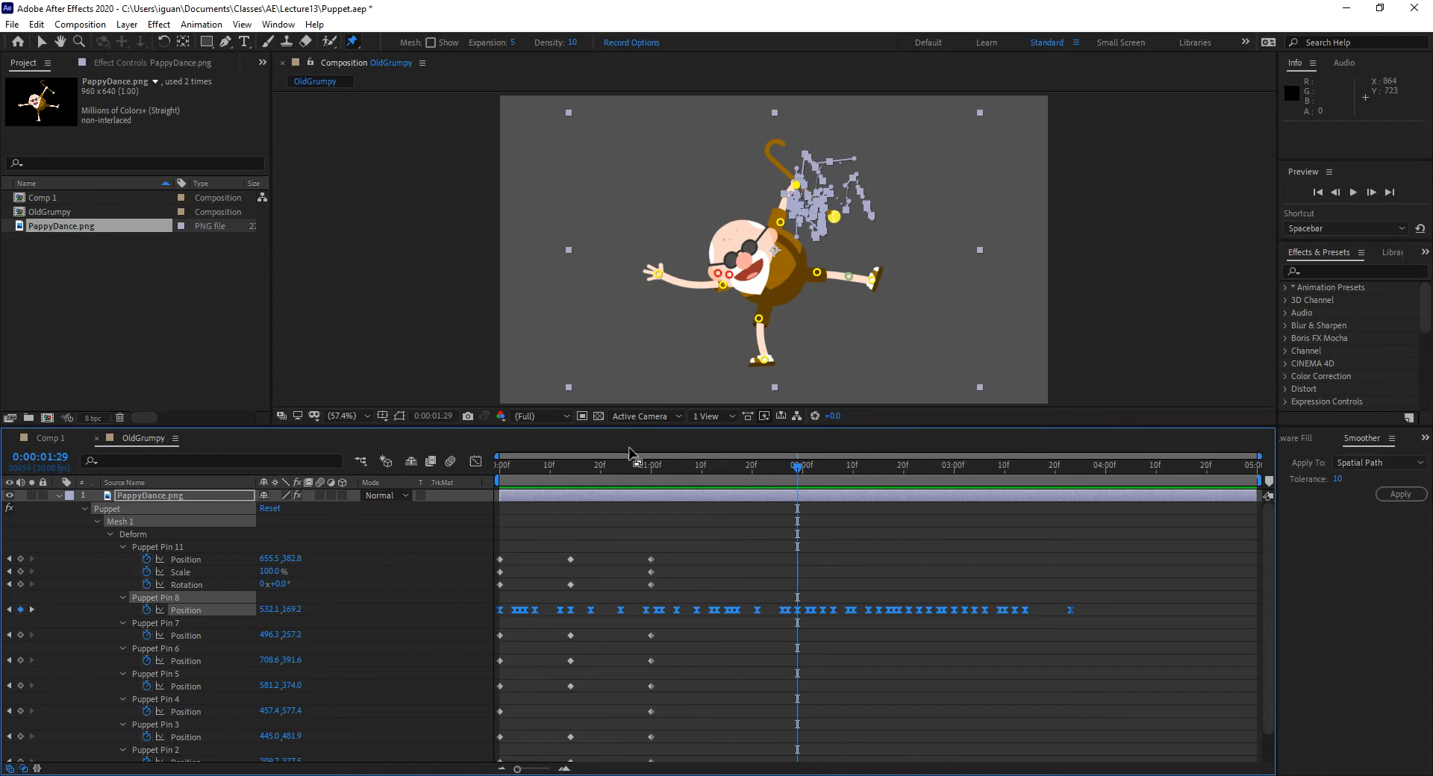
{"action": "left_click_drag", "start_coordinate": [620, 467], "coordinate": [710, 495]}
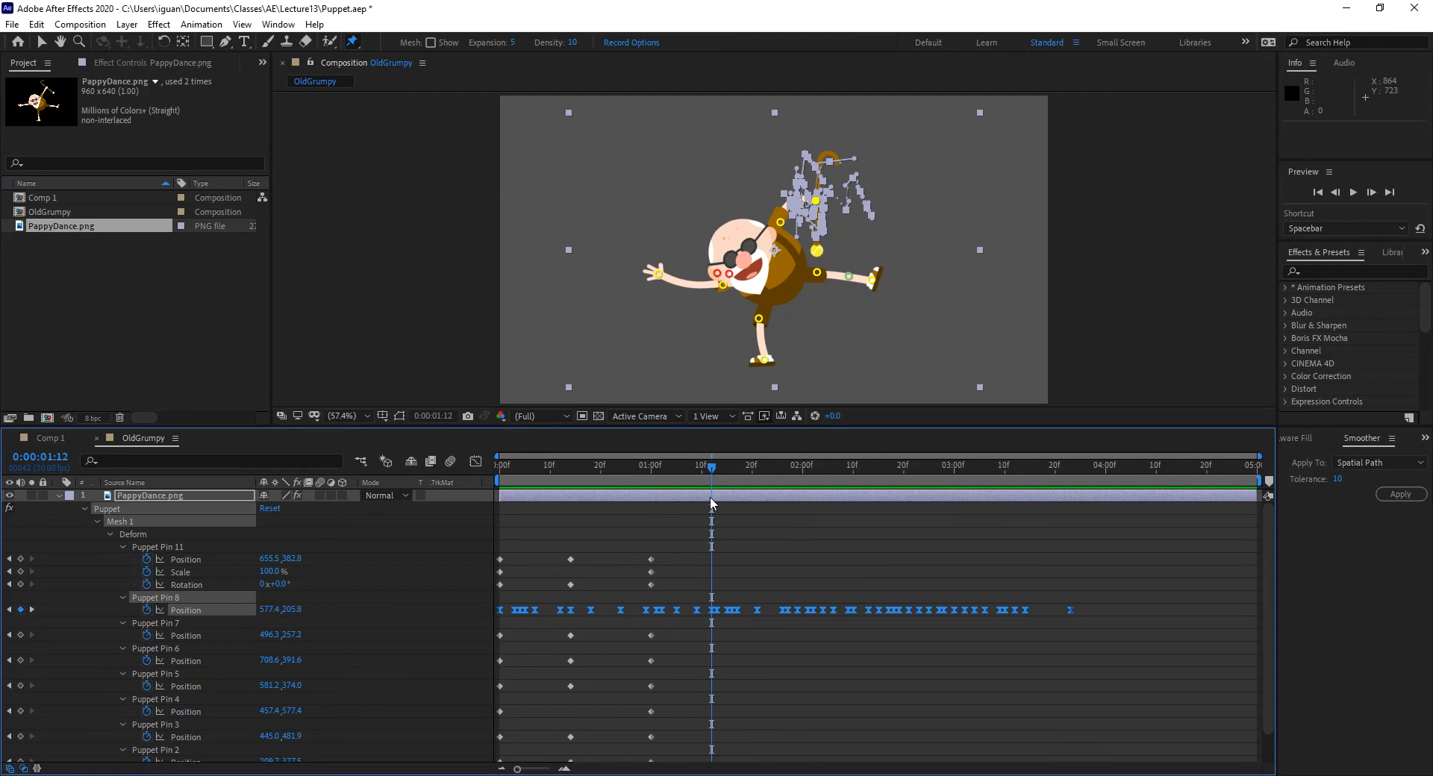